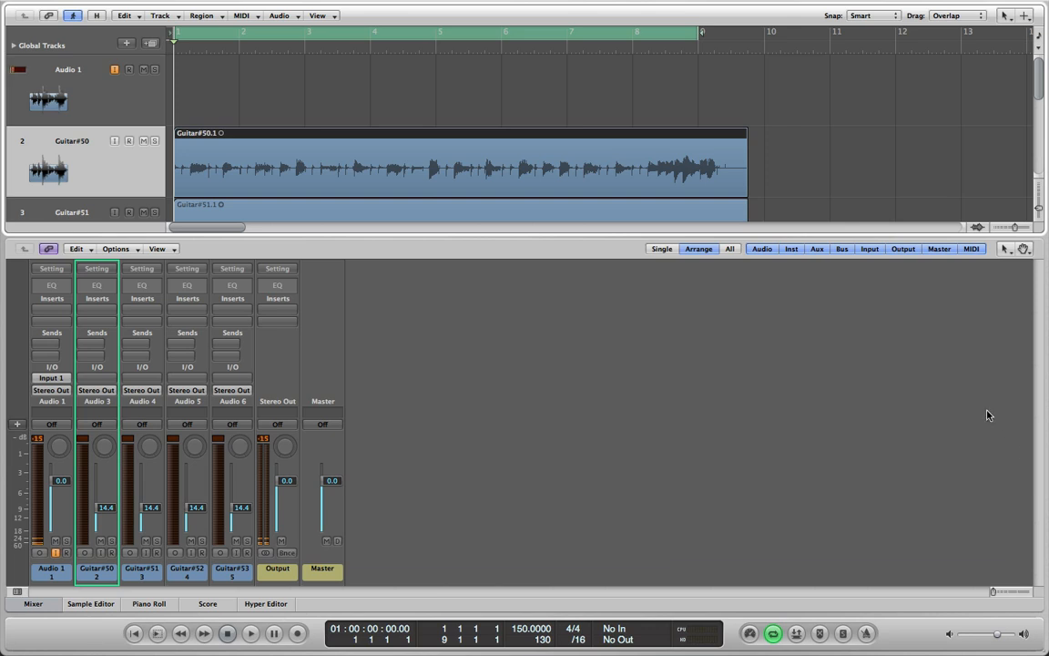
Hide the mixer and play back the four unprocessed guitar tracks in the arrangement
key("x")
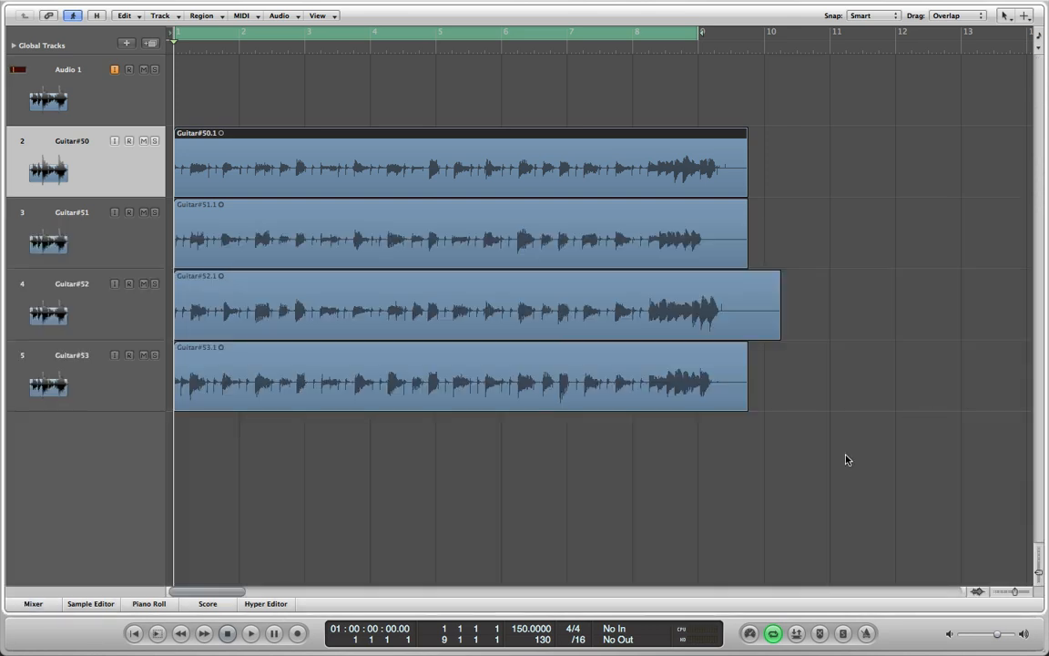
left_click(32, 604)
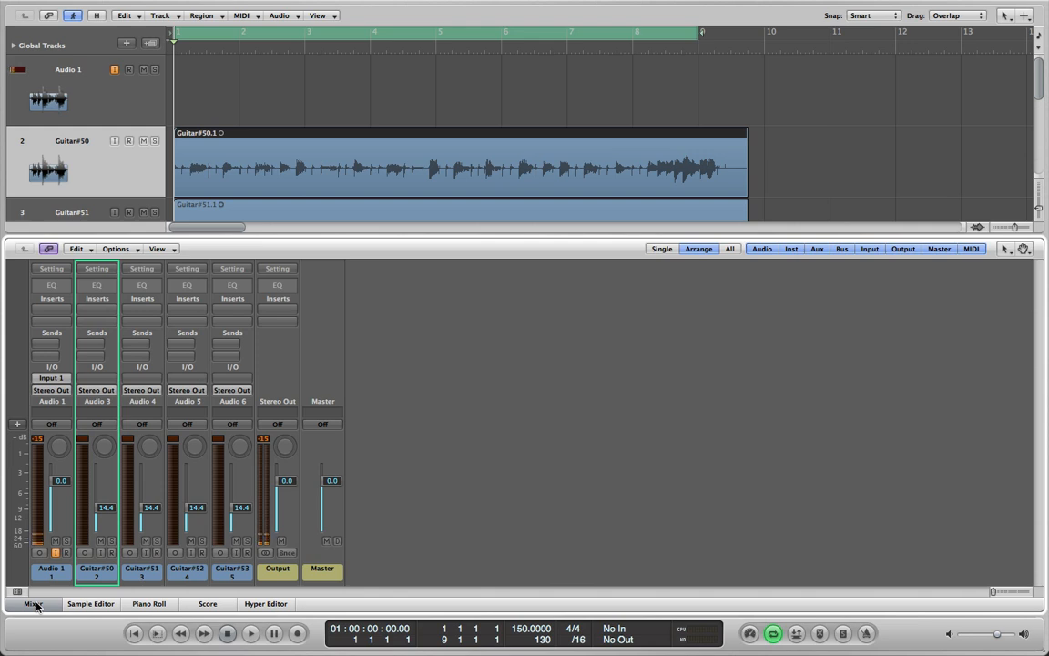
key("x")
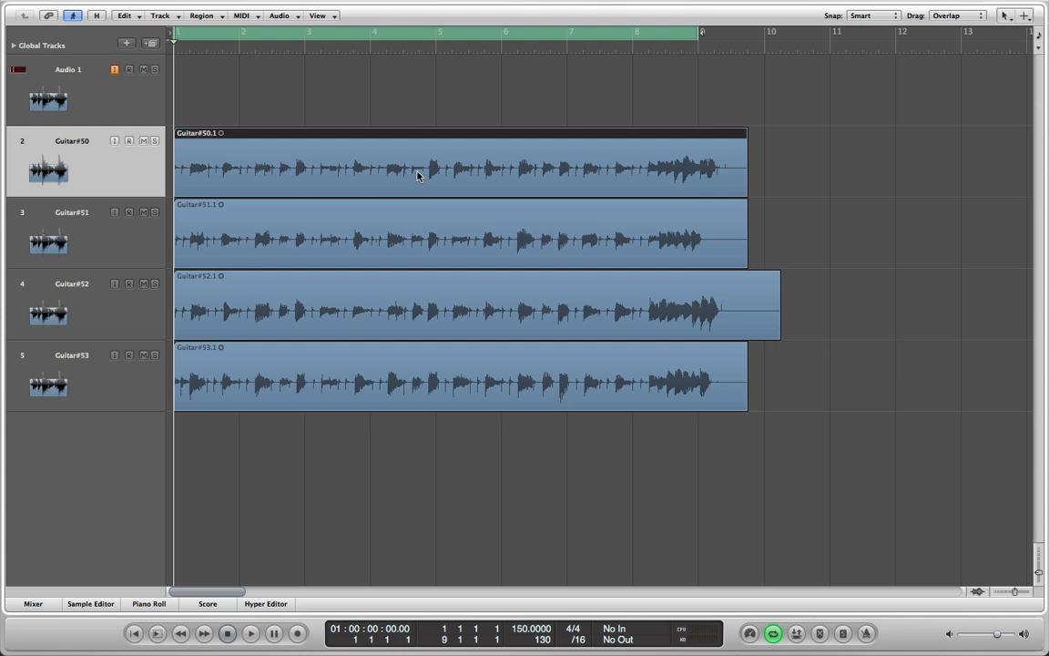
key("space")
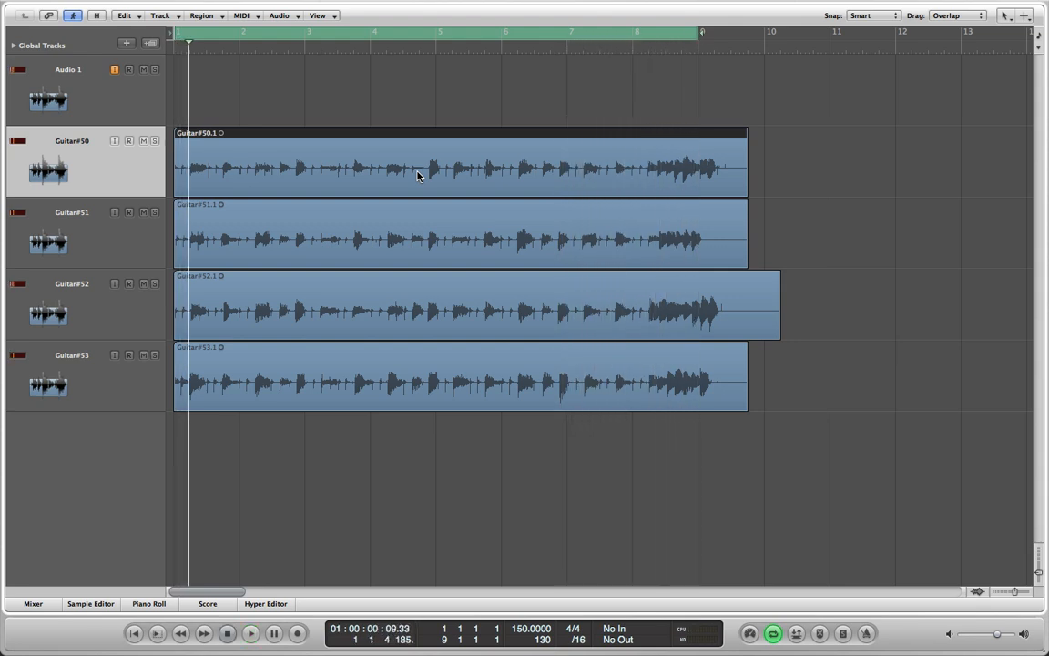
key("space")
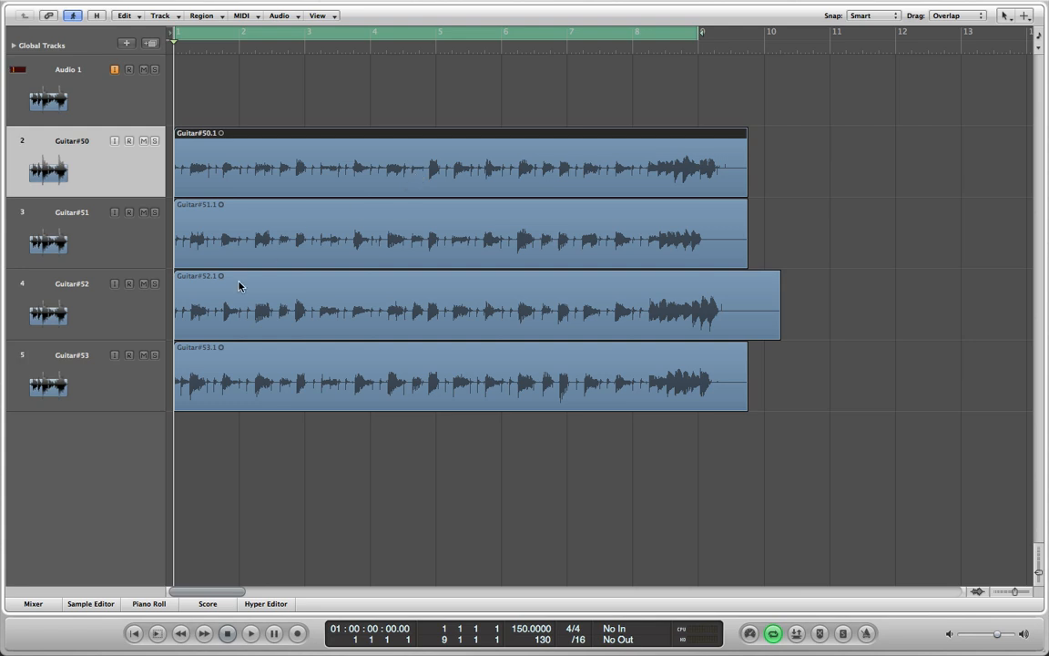
Show the mixer and insert the Ignite Amps TS-999 SubScreamer as Mono->Stereo on the Guitar#50 channel
left_click(32, 603)
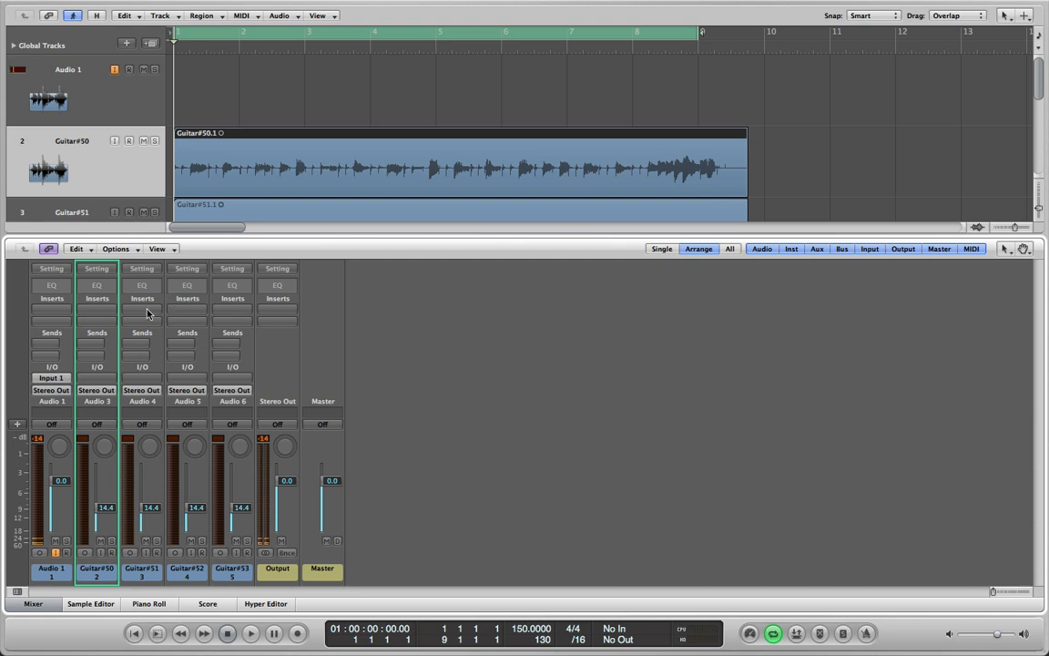
left_click(98, 311)
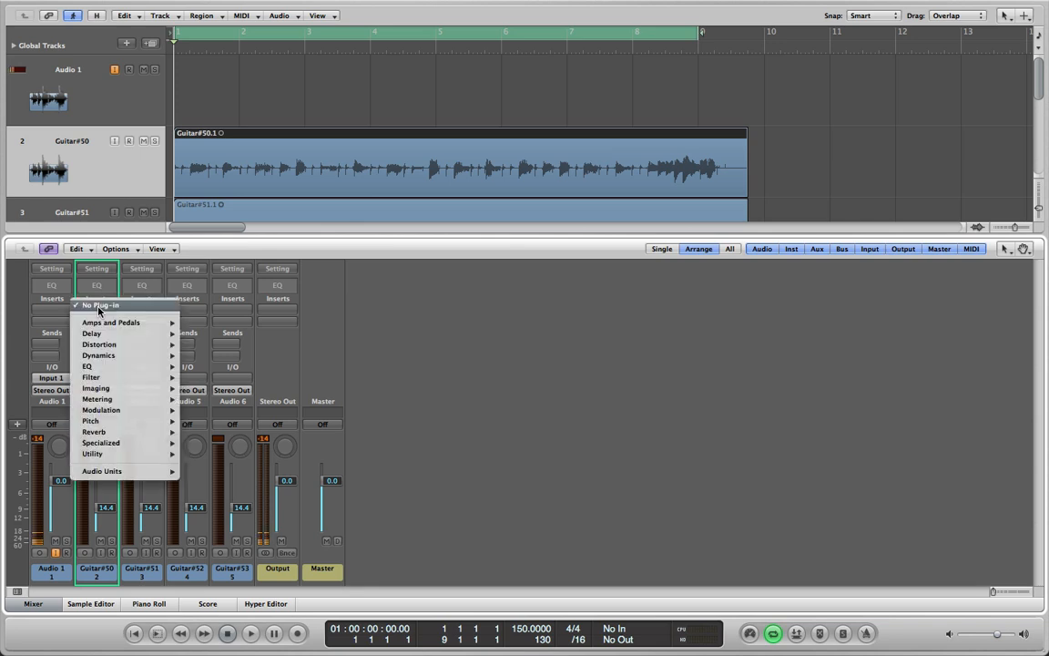
mouse_move(130, 421)
mouse_move(137, 471)
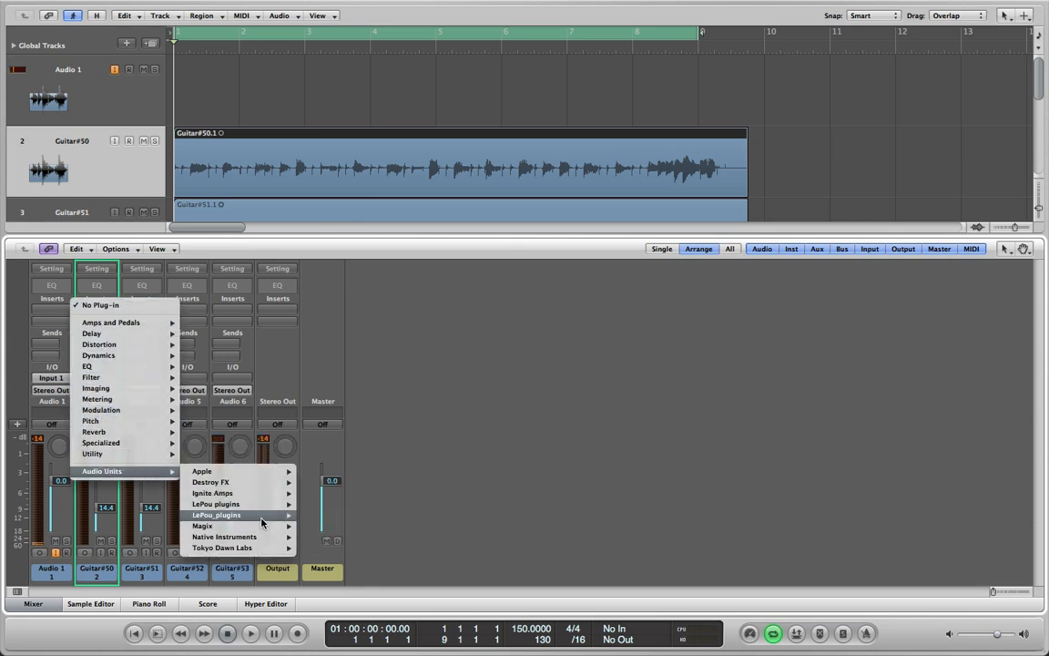
mouse_move(271, 507)
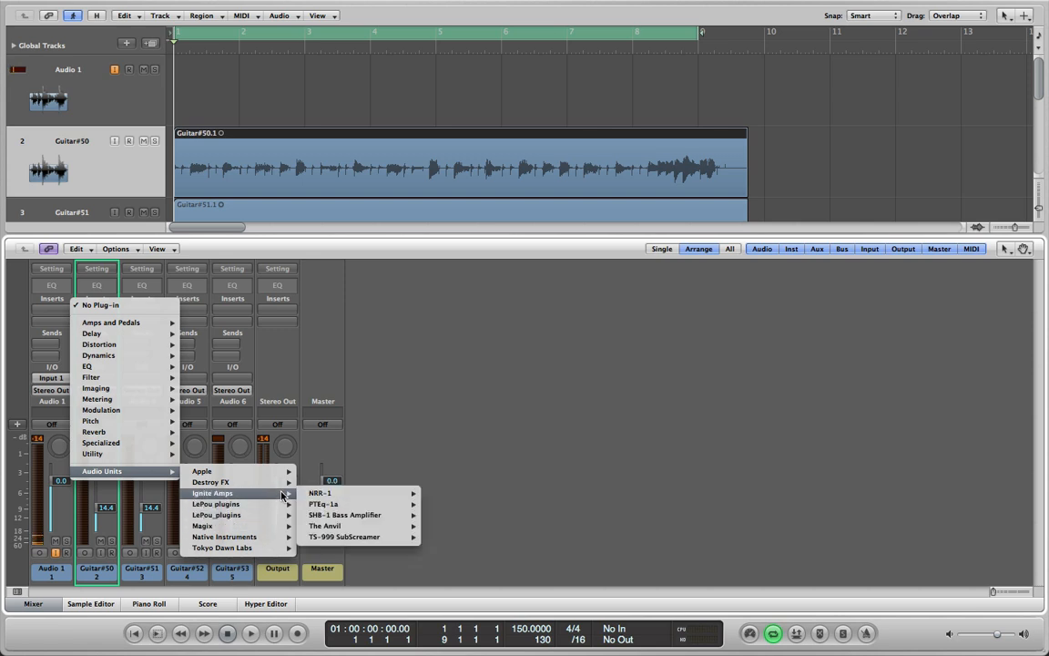
mouse_move(346, 540)
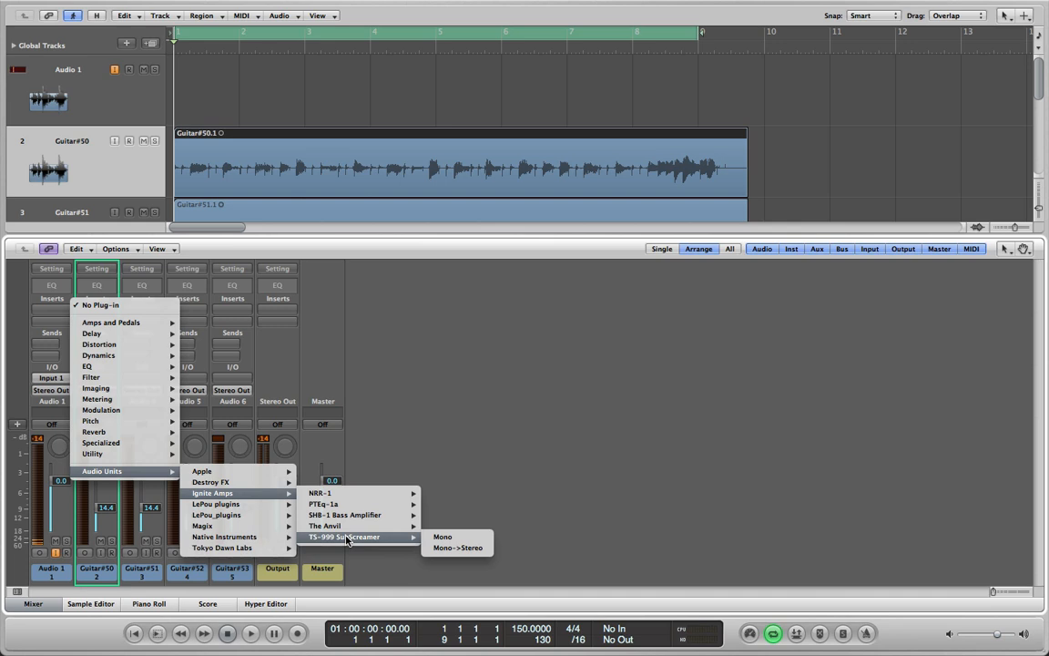
left_click(441, 548)
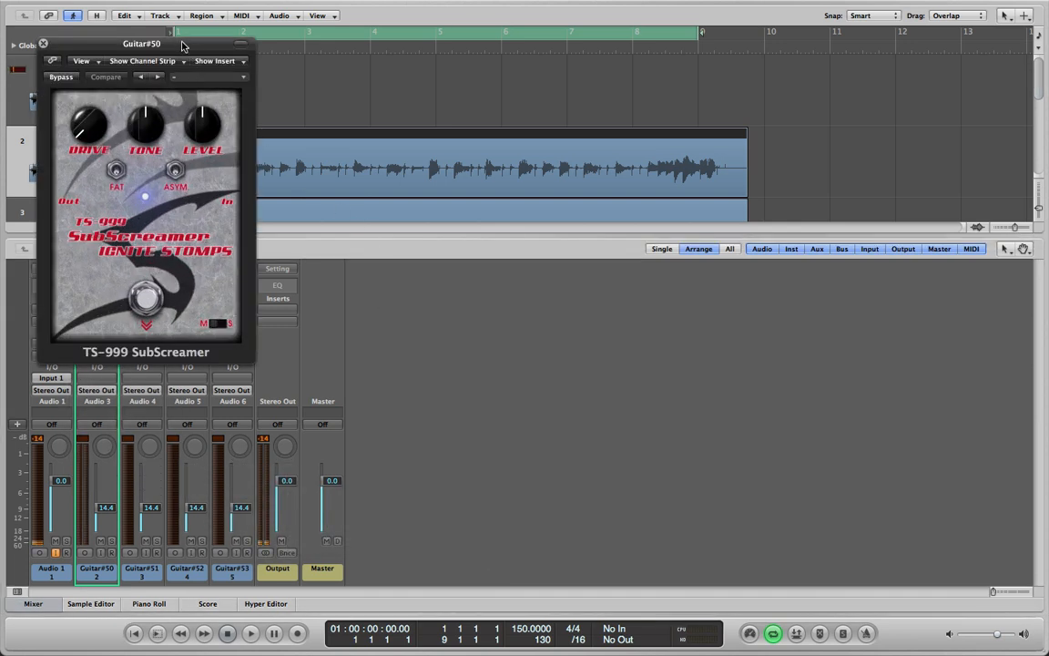
left_click_drag(178, 49, 522, 80)
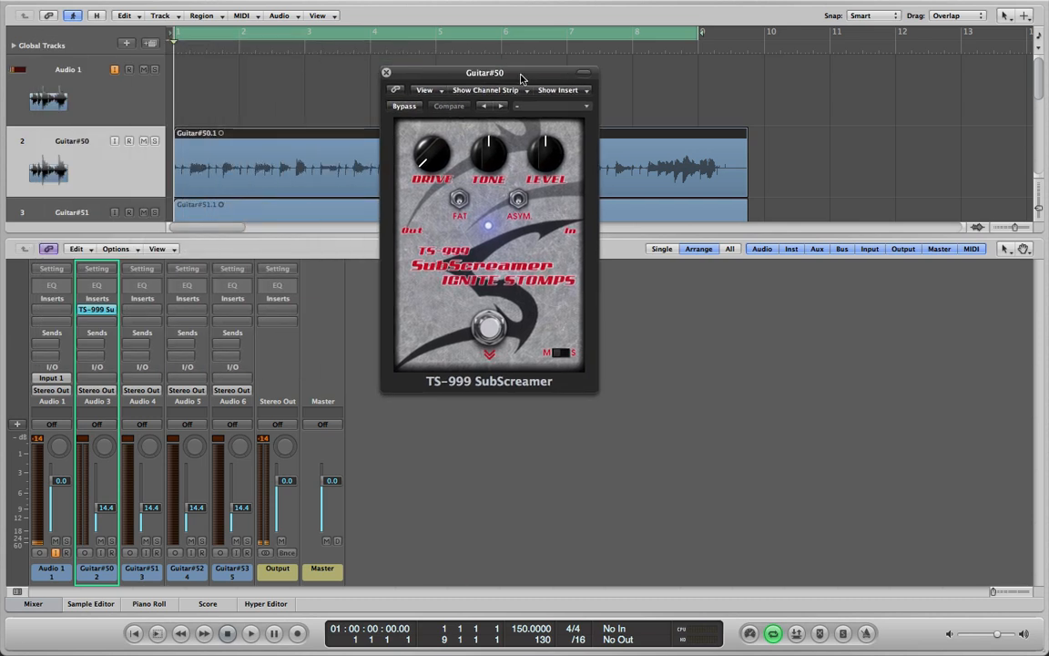
Mute the Guitar#51, Guitar#52 and Guitar#53 channels and play back Guitar#50 alone
left_click(145, 540)
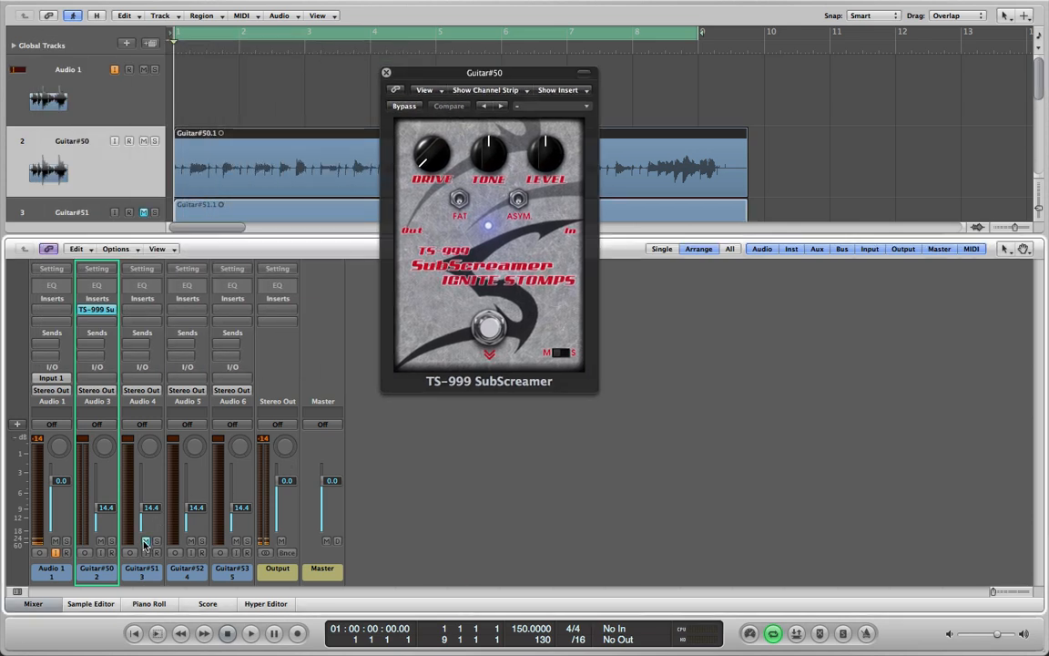
left_click(191, 541)
key("space")
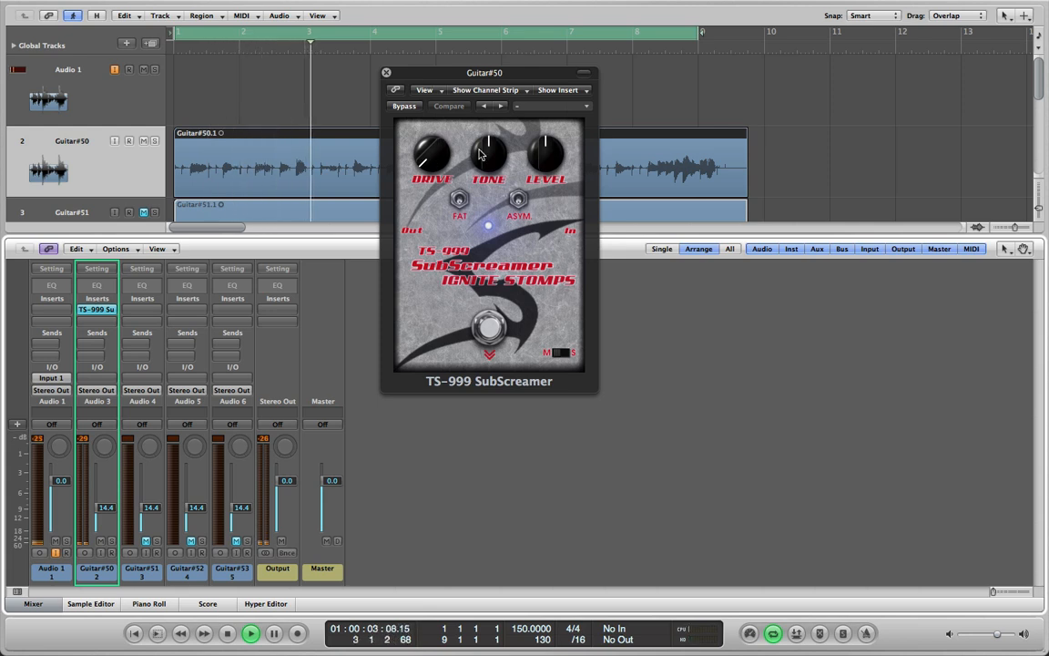
Turn the SubScreamer's Drive and Level to maximum and raise Tone, comparing the pedal off and on during playback
left_click_drag(545, 153, 548, 118)
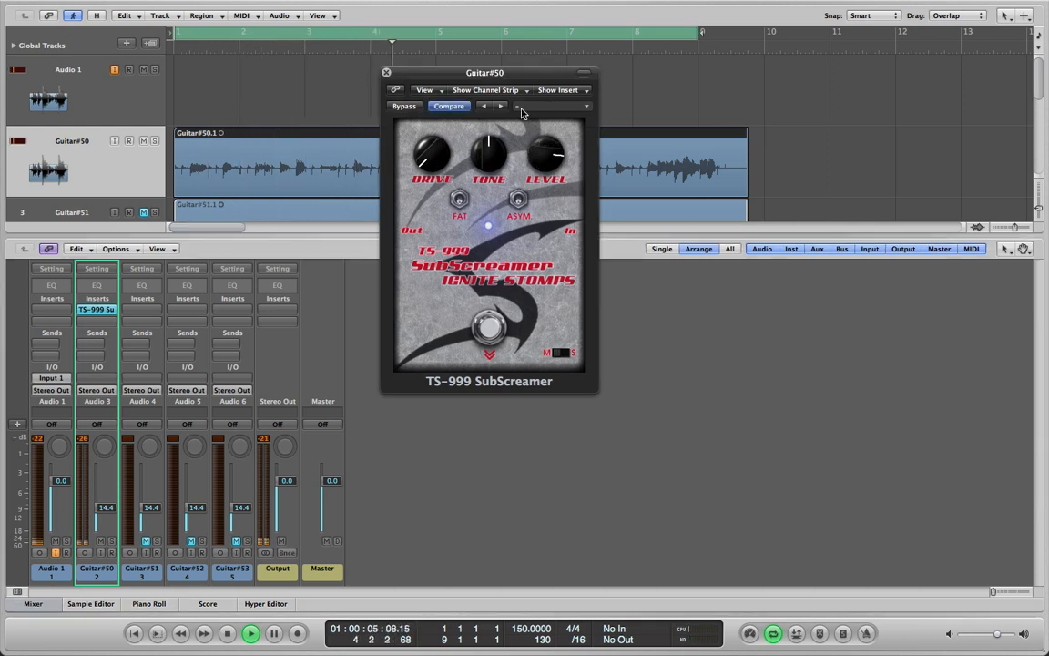
left_click_drag(430, 154, 547, 118)
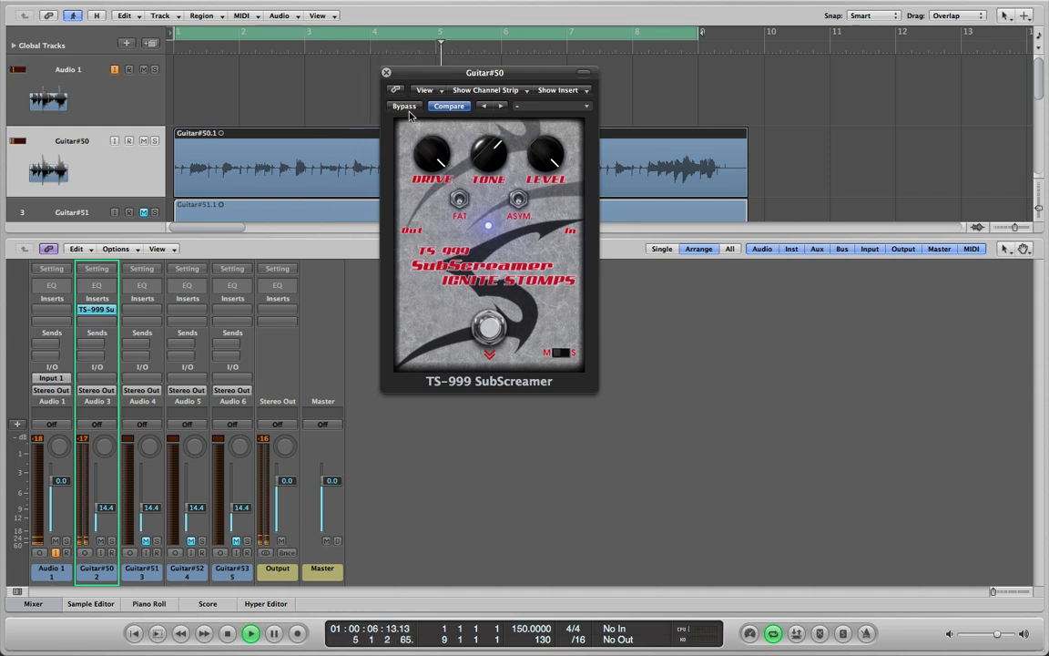
left_click(489, 333)
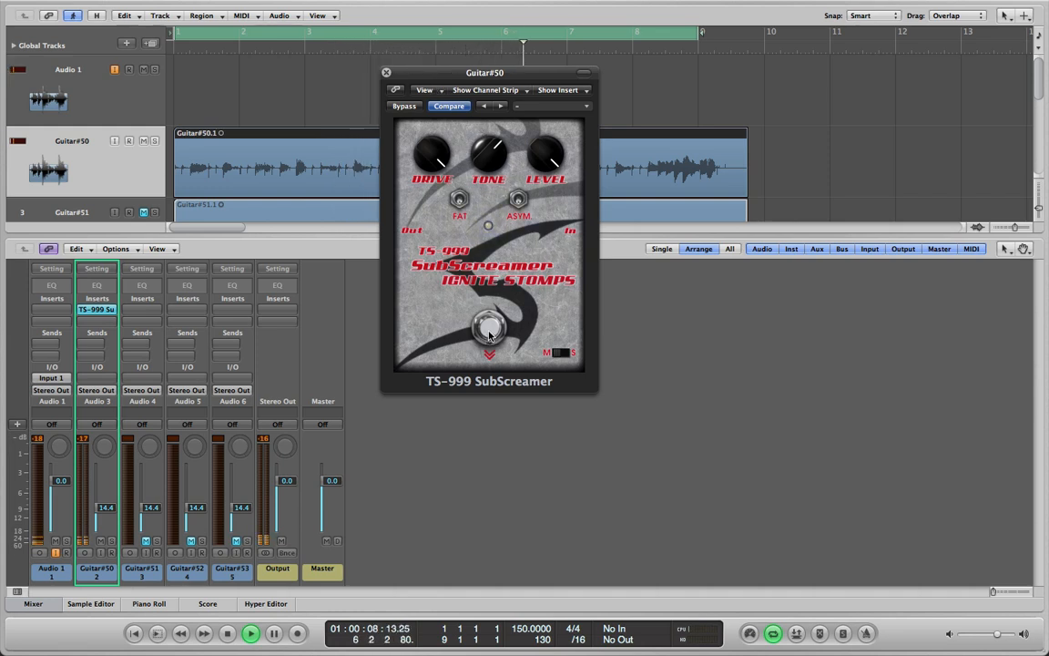
left_click(489, 330)
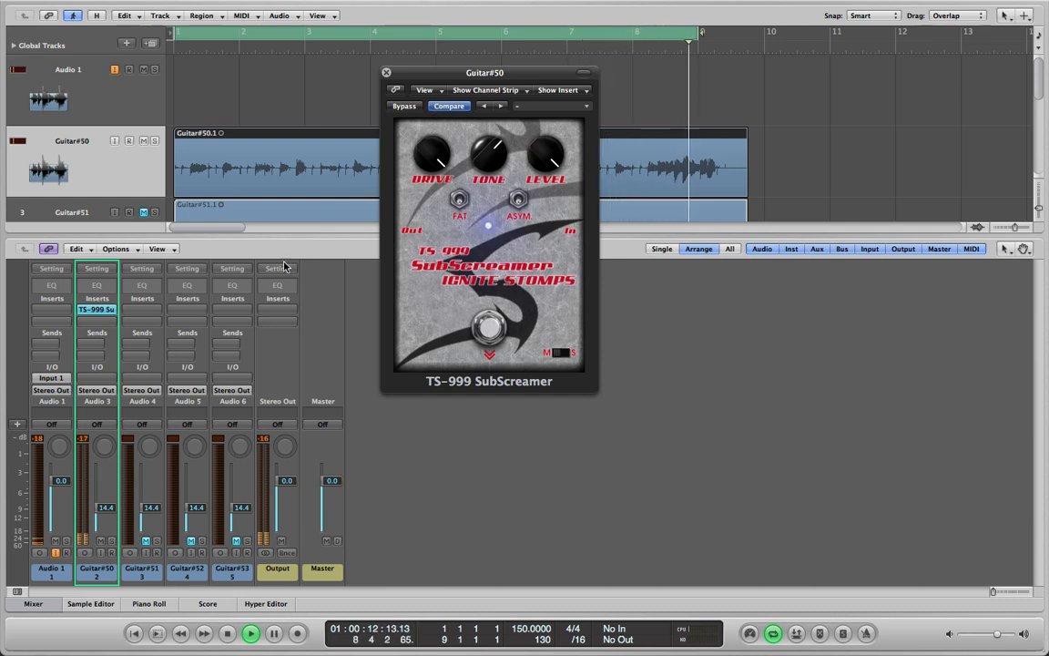
left_click(386, 72)
key("space")
Insert the stereo LePou LeGion amp after the TS-999 SubScreamer on the Guitar#50 channel
left_click(98, 321)
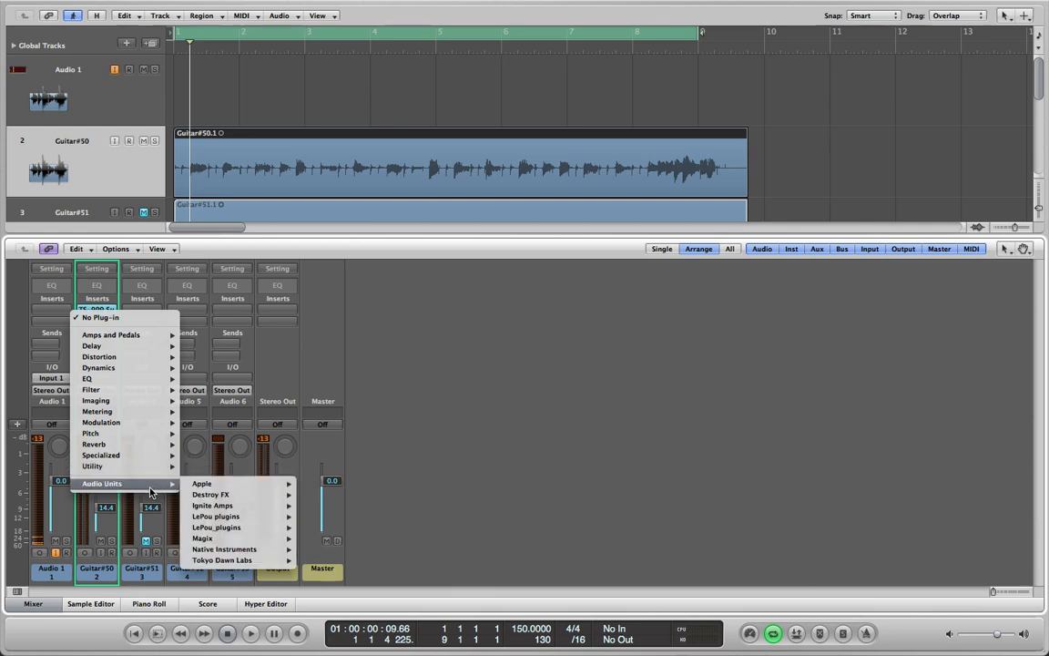
mouse_move(173, 490)
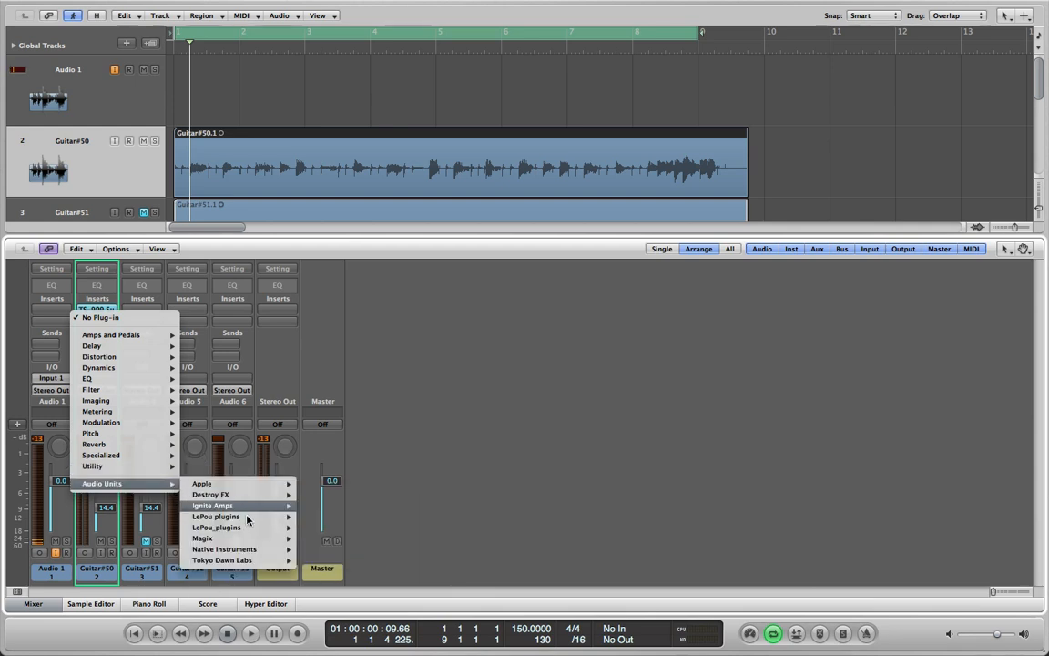
mouse_move(320, 524)
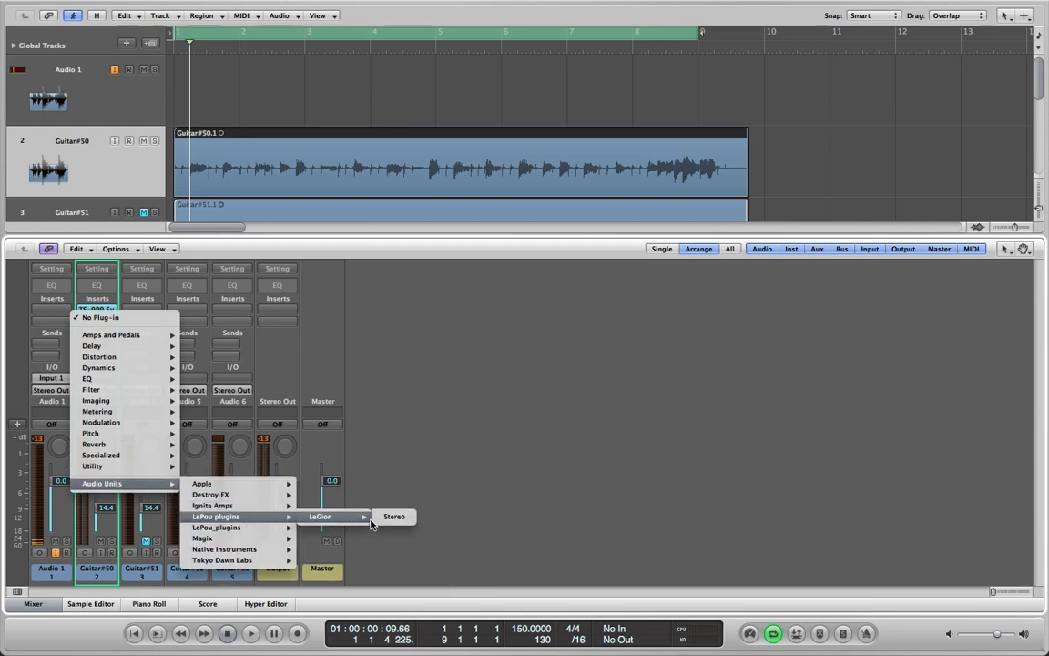
left_click(382, 518)
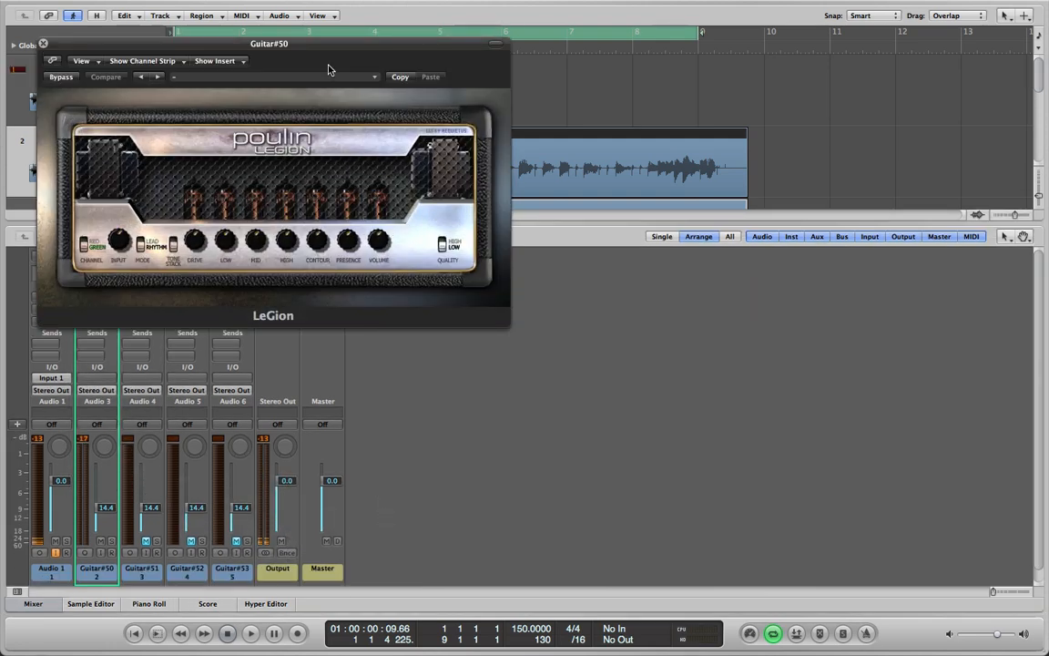
left_click_drag(314, 43, 559, 137)
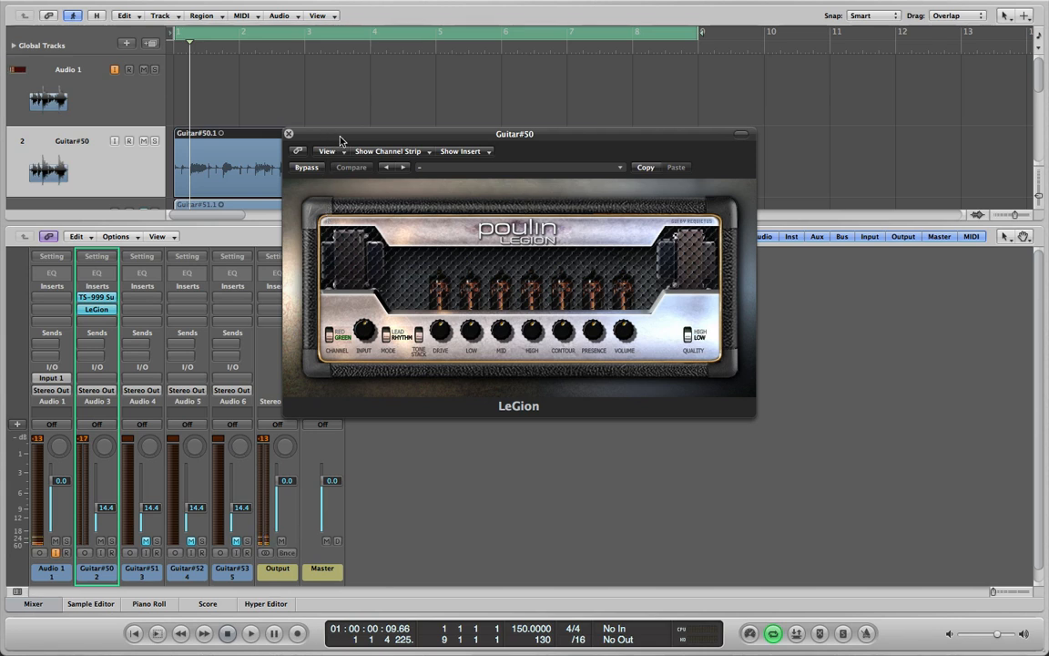
left_click_drag(339, 138, 421, 86)
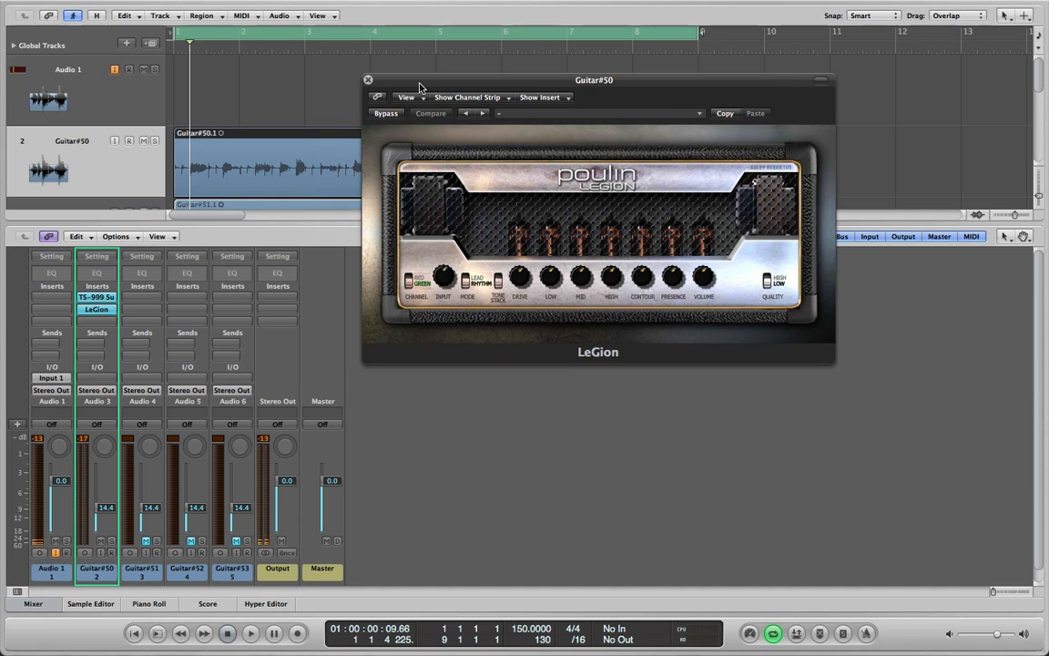
Turn the LeGion amp's Volume down to near minimum while playing back the guitar
key("space")
left_click_drag(702, 278, 685, 346)
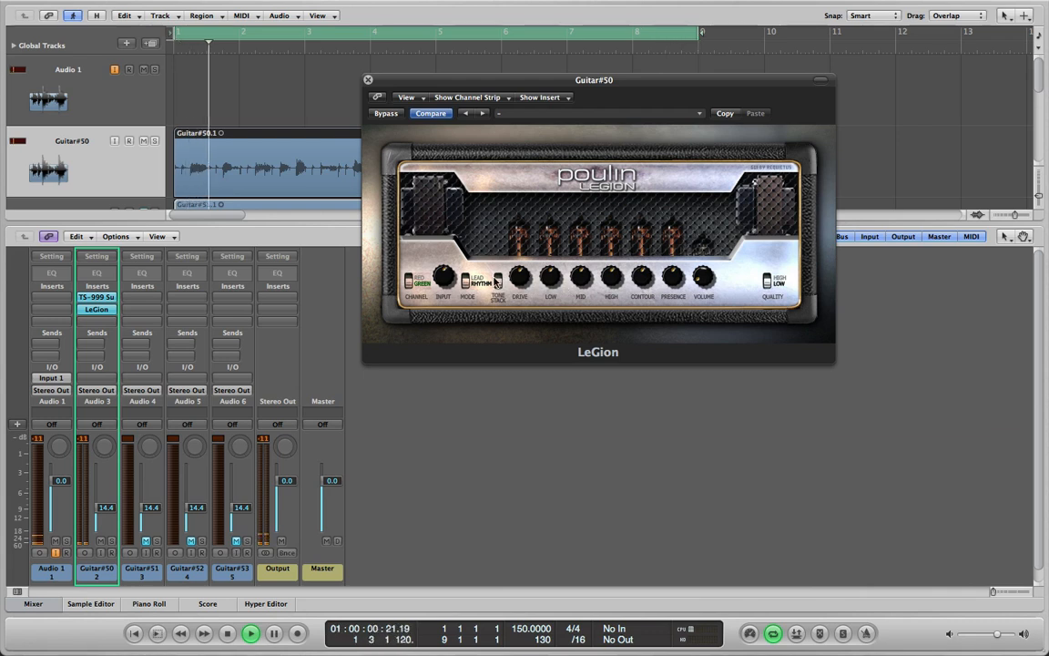
key("space")
left_click_drag(393, 85, 460, 26)
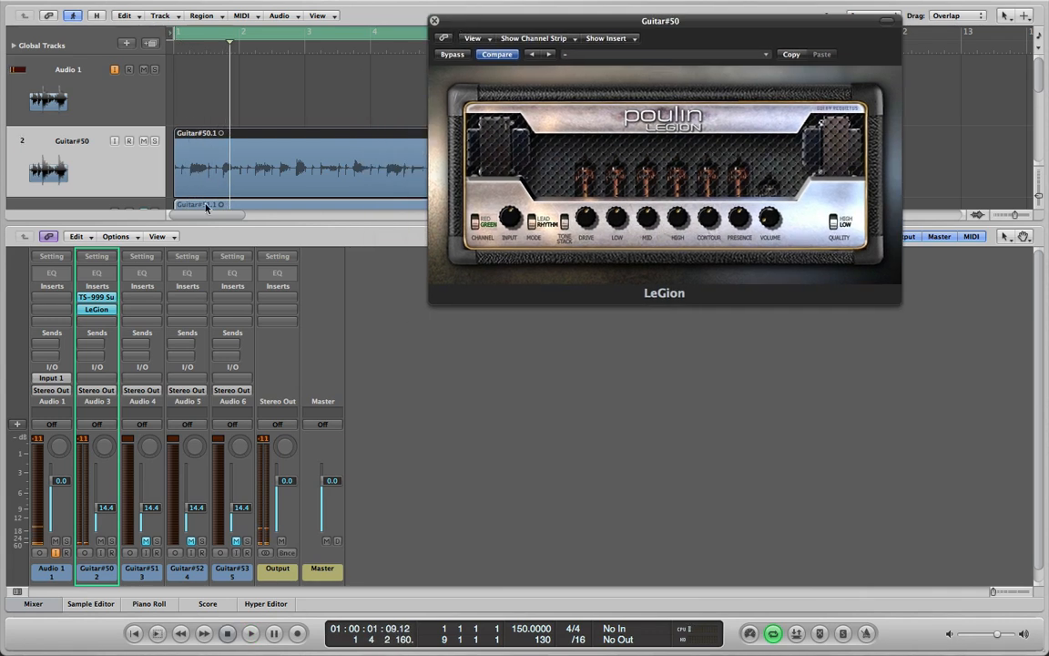
Insert the stereo LePou LeCab2rev1 cabinet plug-in after LeGion on the Guitar#50 channel and close the LeGion window
left_click(96, 323)
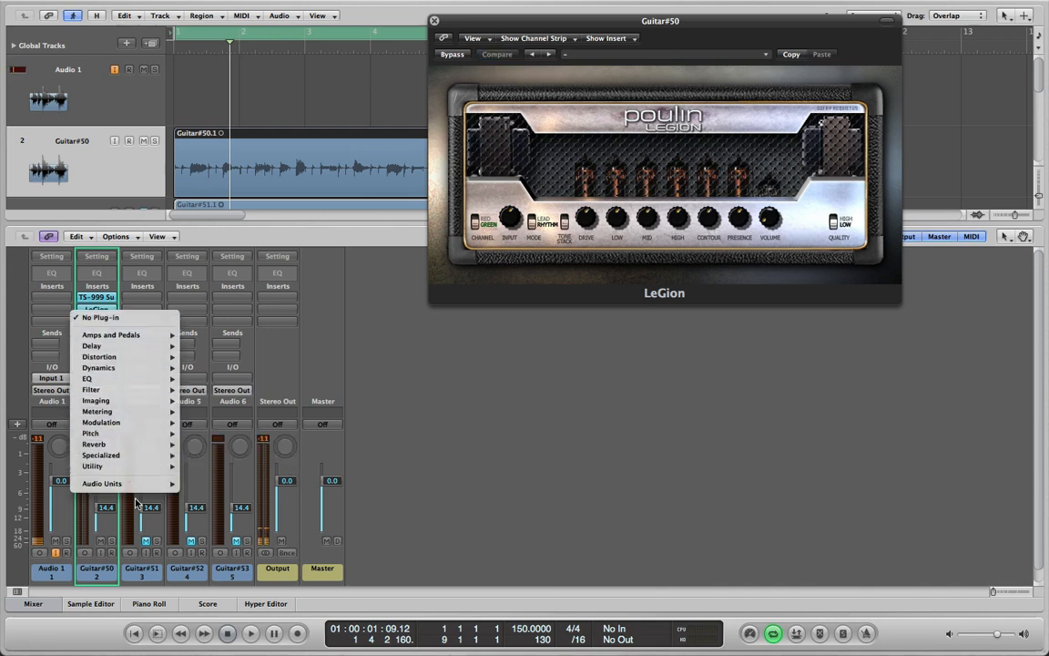
mouse_move(149, 485)
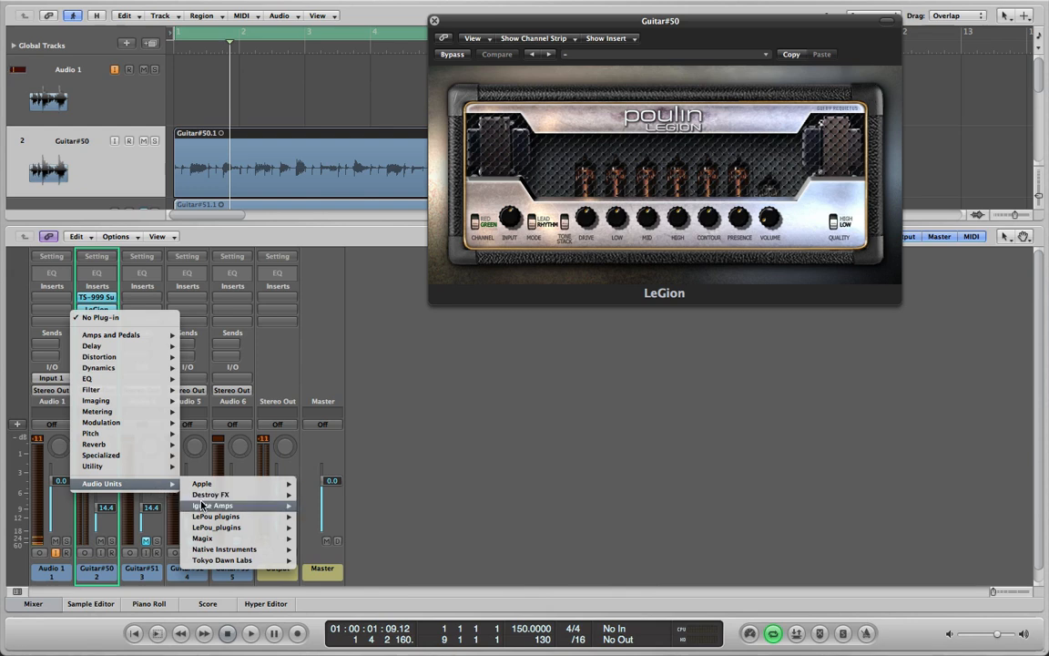
mouse_move(232, 505)
mouse_move(253, 527)
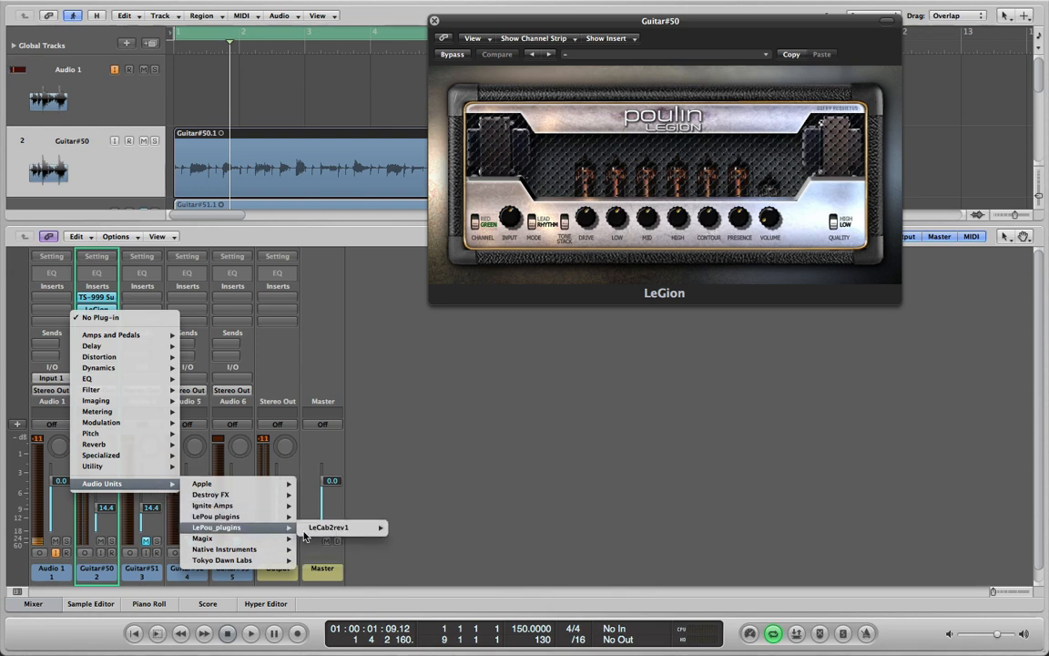
mouse_move(332, 536)
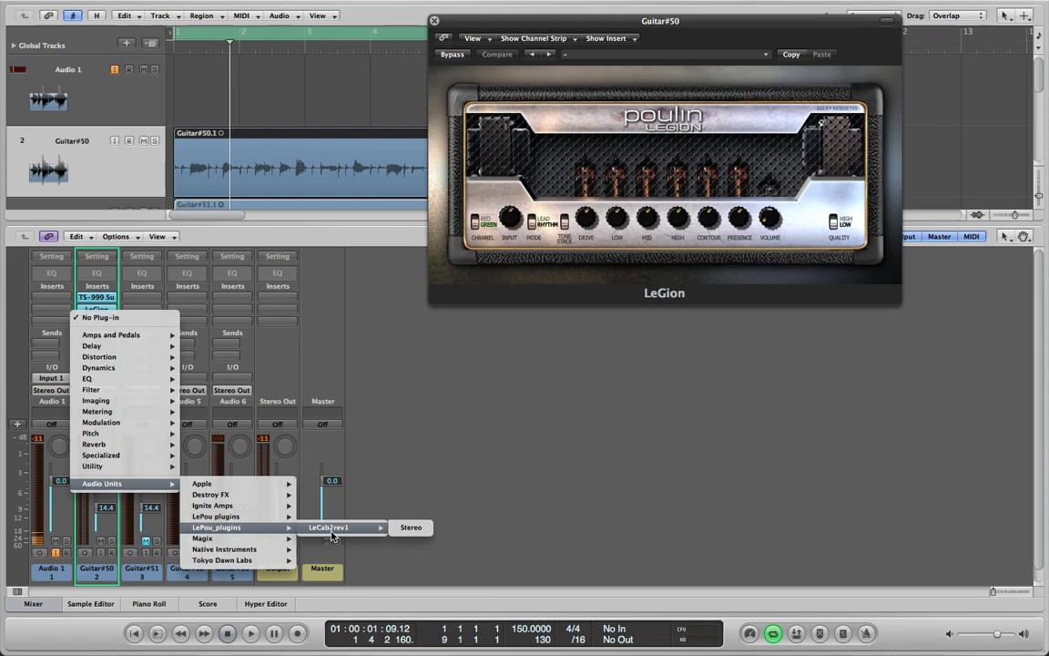
left_click(410, 527)
left_click_drag(371, 37, 634, 78)
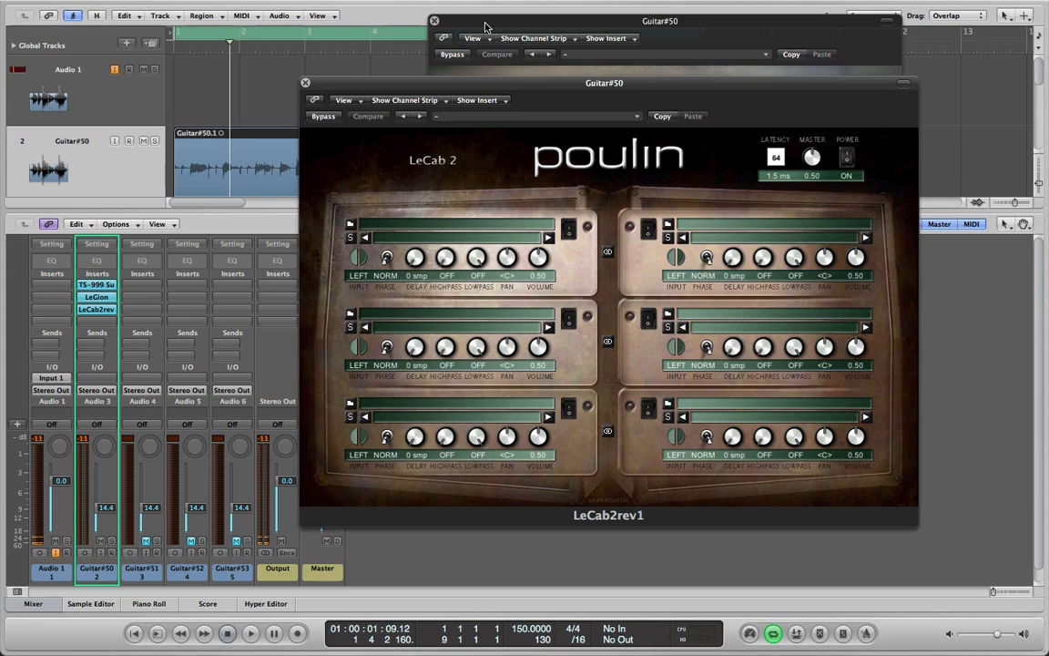
left_click(434, 20)
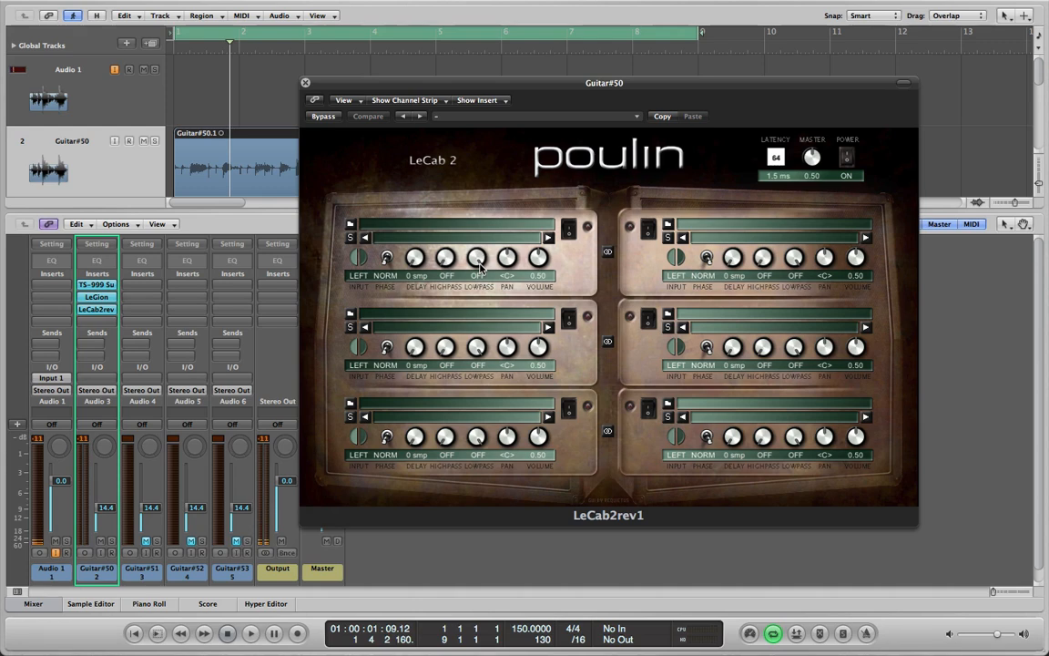
Load 1on-pres5.wav from Macintosh HD's Library/Audio/Impulse Responses/Catharsis fredman folder into LeCab2's first cabinet slot
left_click(350, 223)
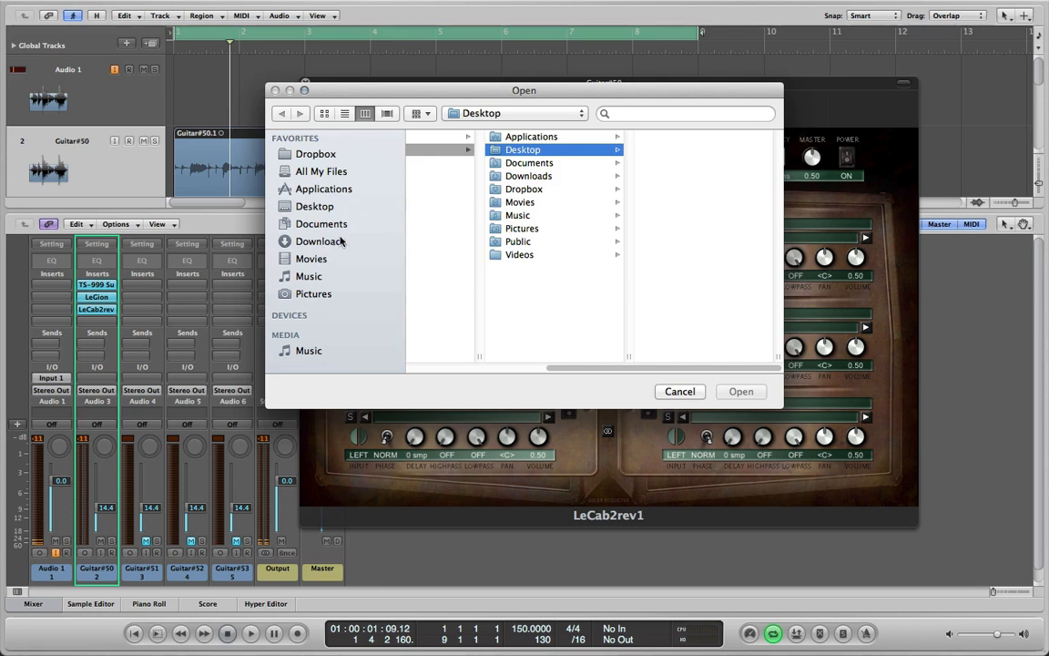
left_click(504, 110)
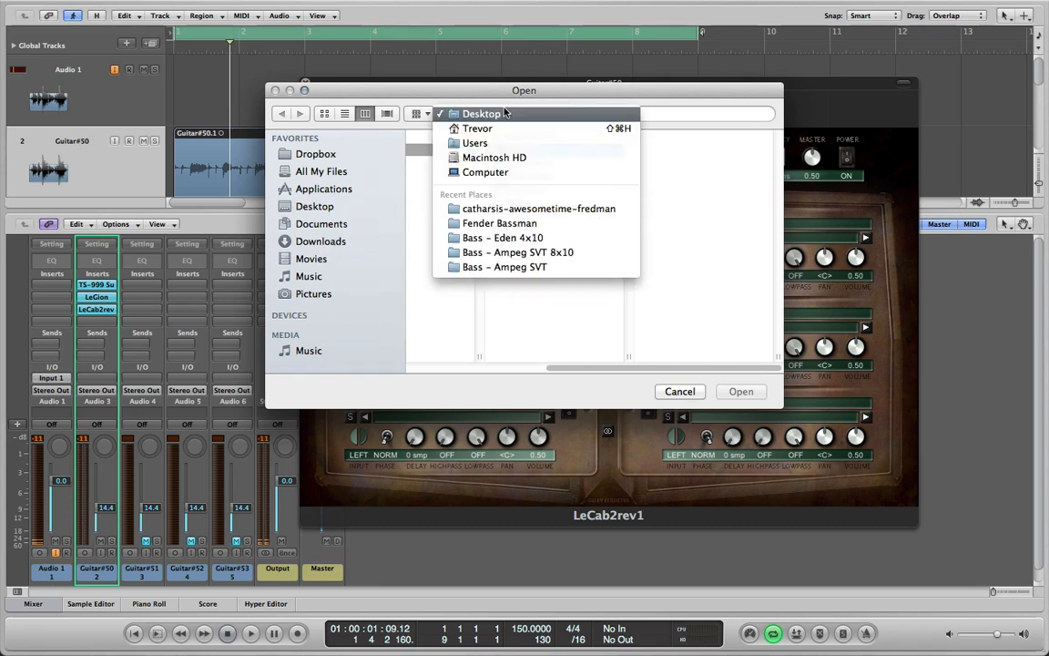
left_click(535, 157)
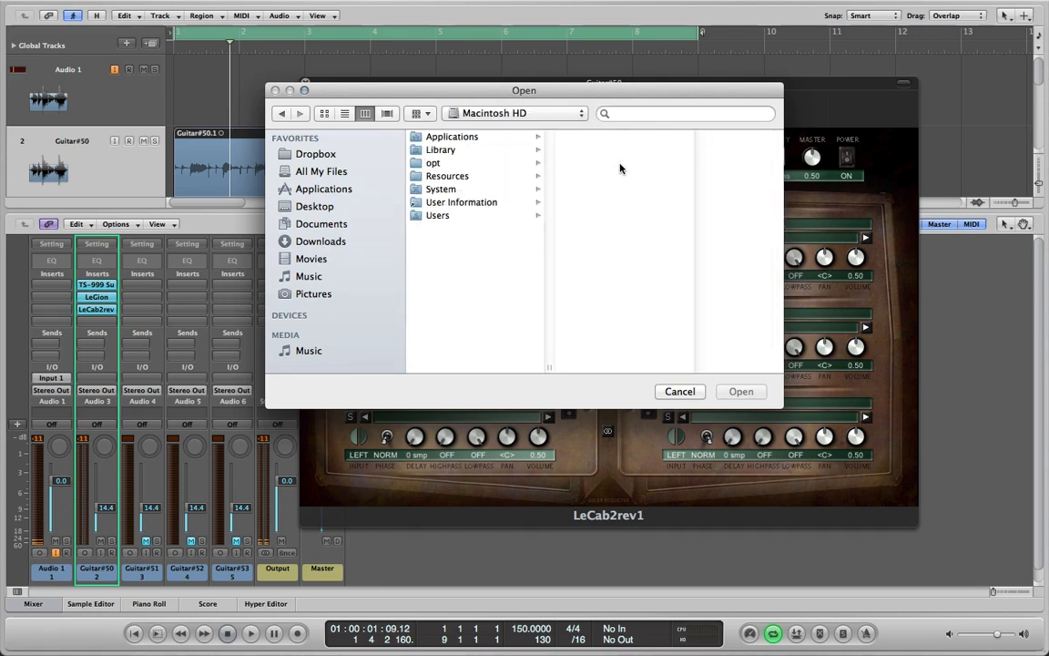
left_click(518, 151)
left_click(664, 153)
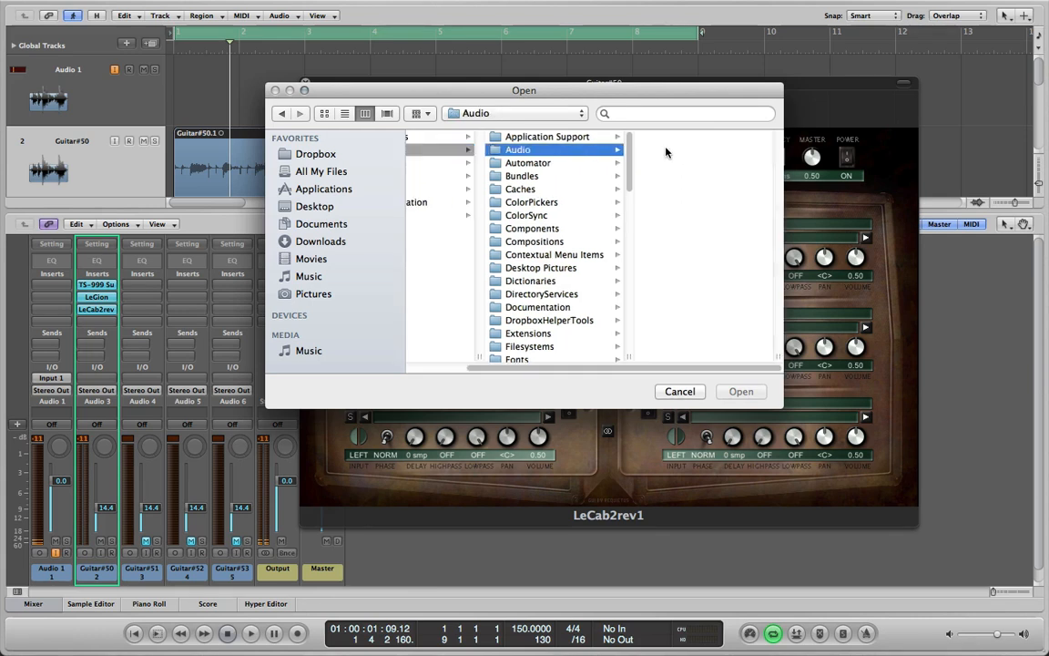
left_click(729, 162)
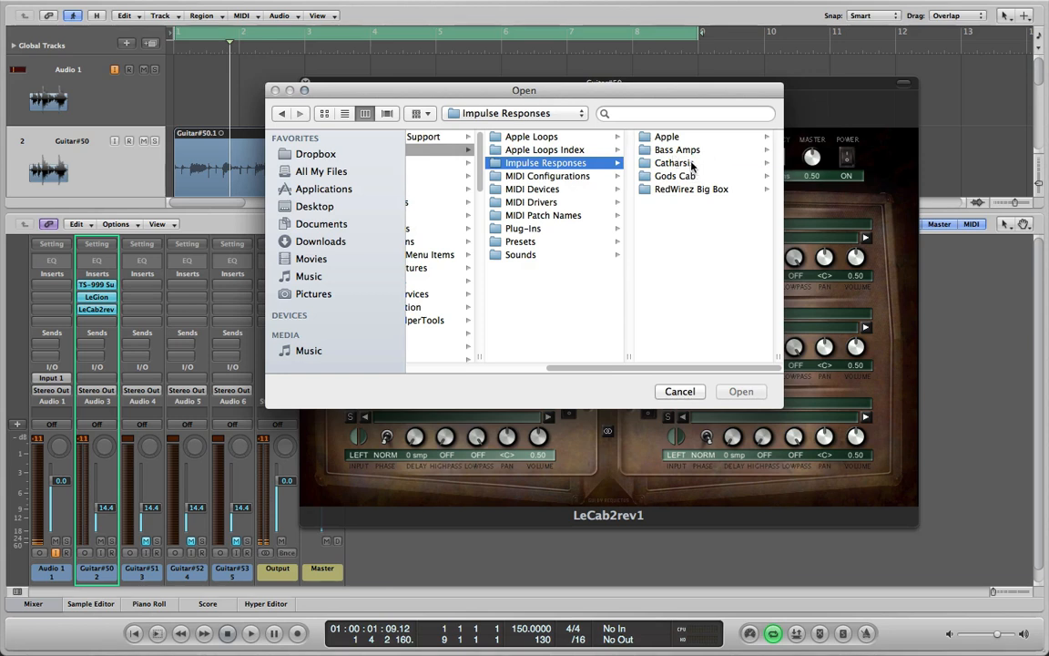
left_click(690, 164)
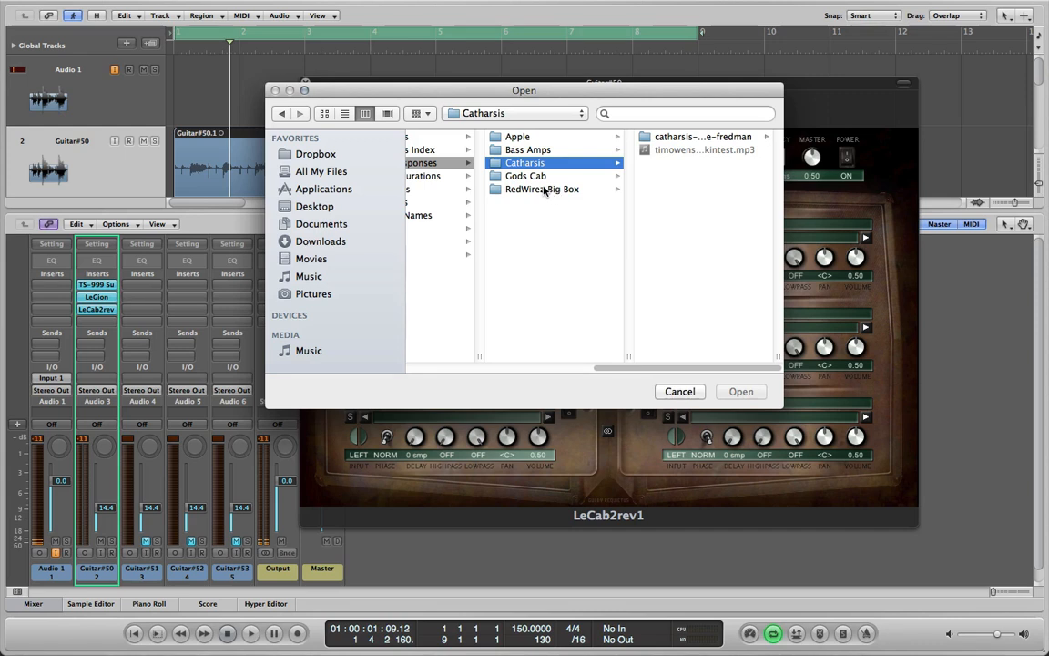
left_click(687, 137)
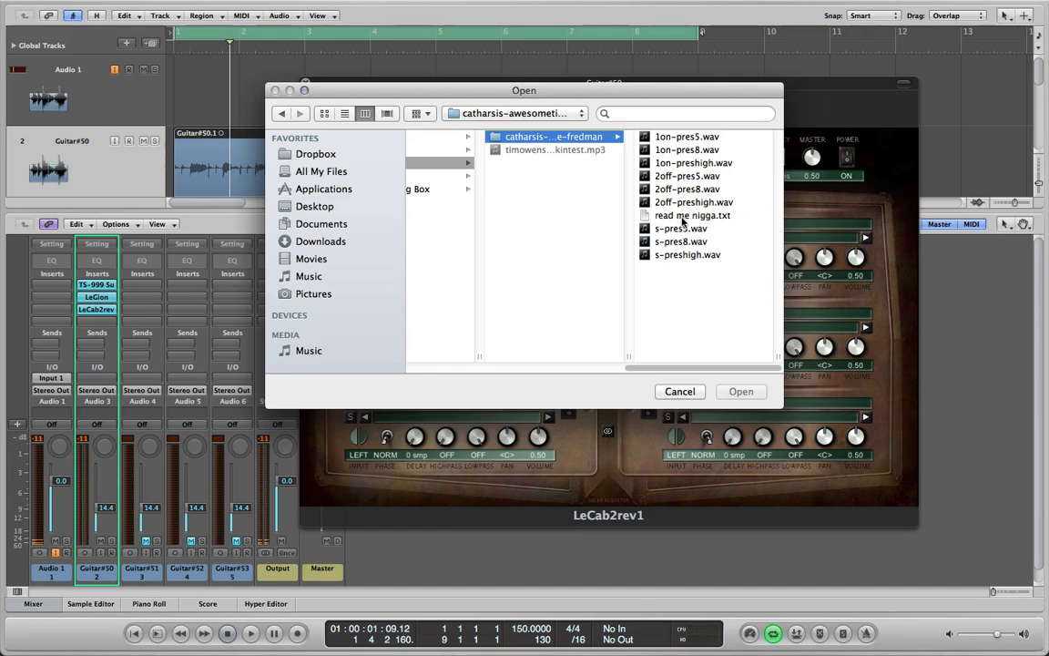
double_click(677, 142)
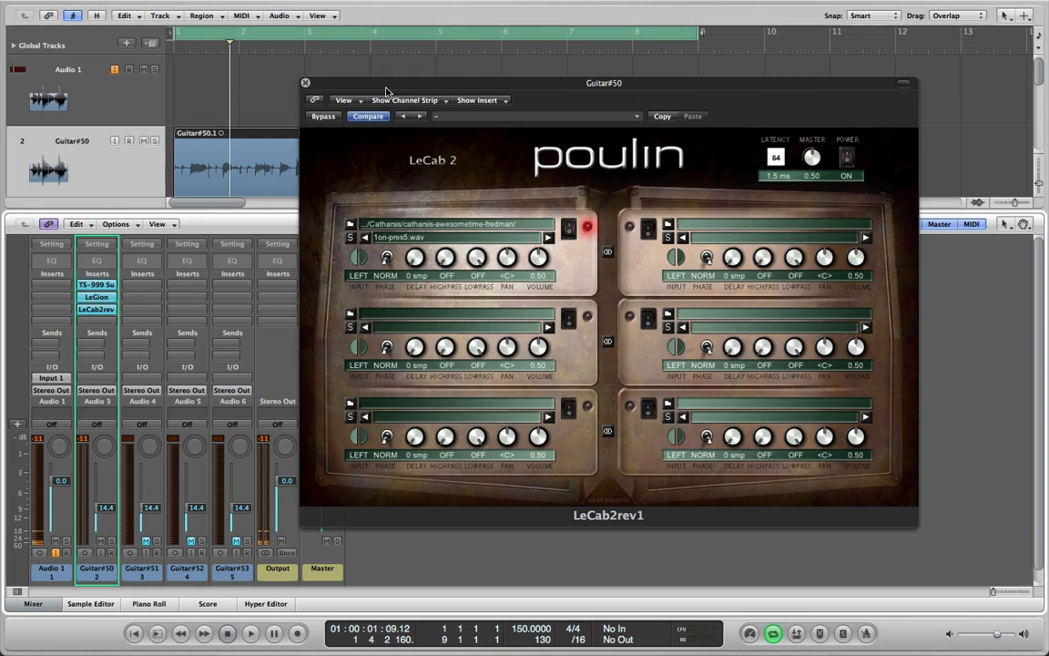
Play back the guitar and compare the sound with LeCab2 bypassed and active
left_click_drag(401, 88, 520, 80)
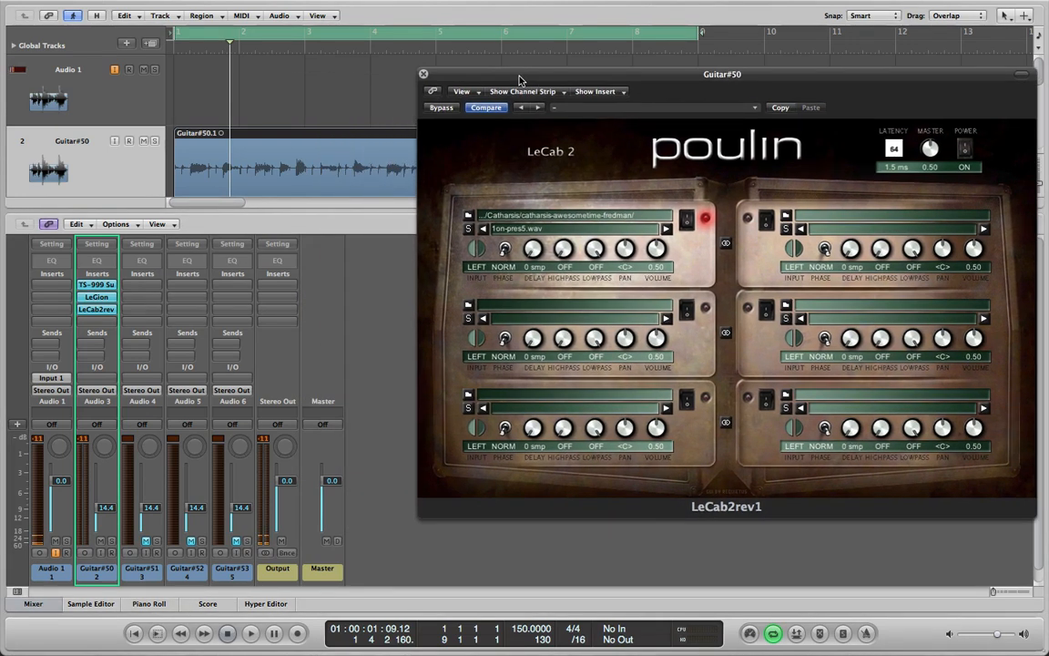
left_click_drag(604, 77, 557, 73)
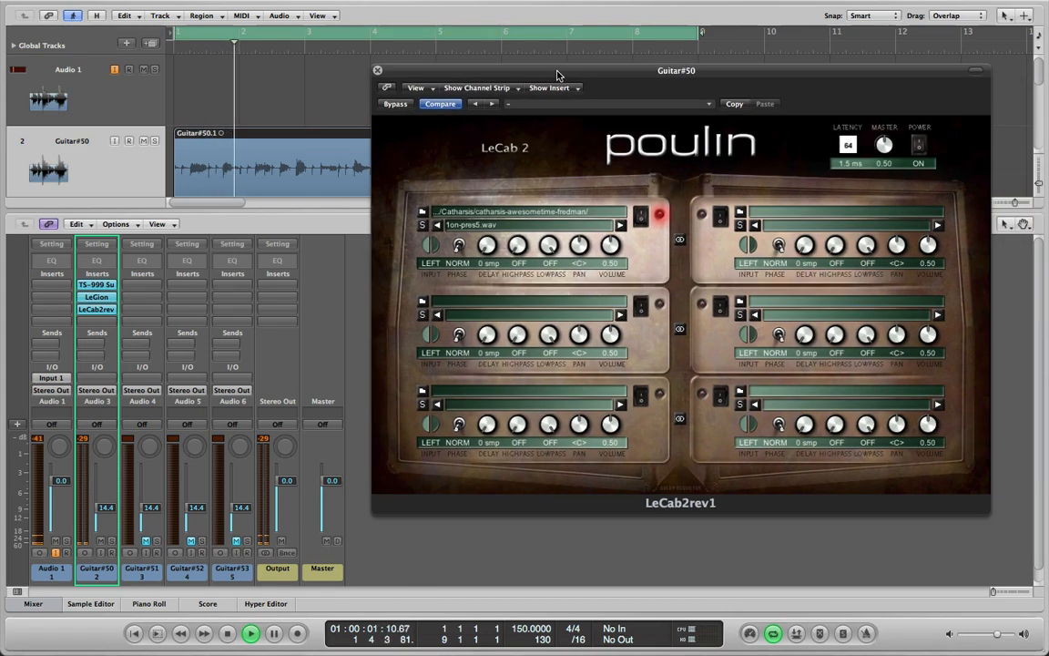
left_click(397, 106)
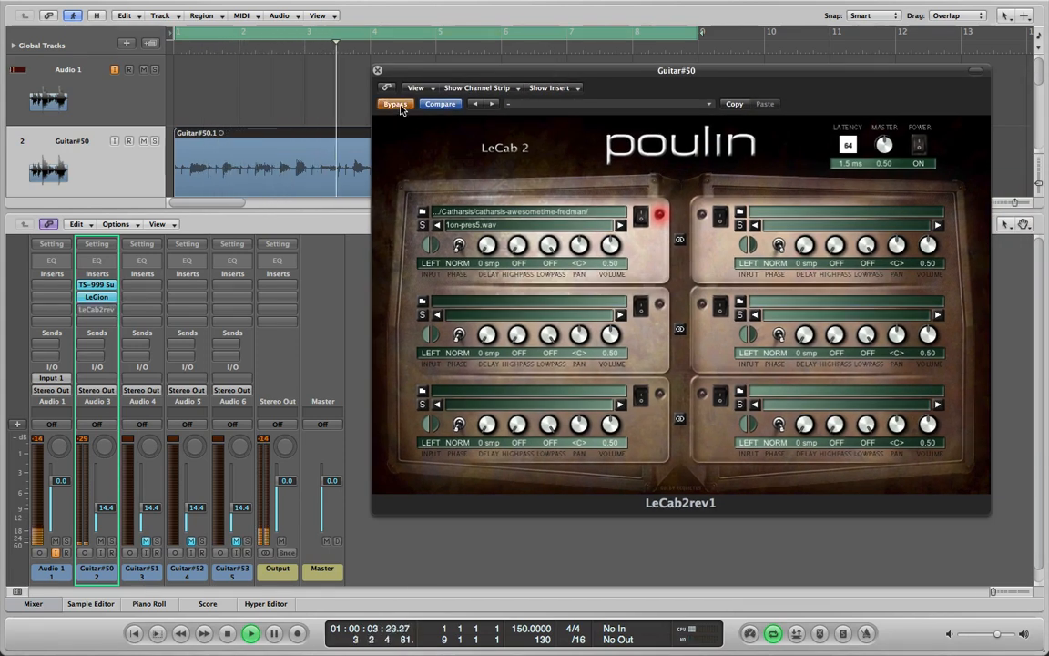
left_click(398, 105)
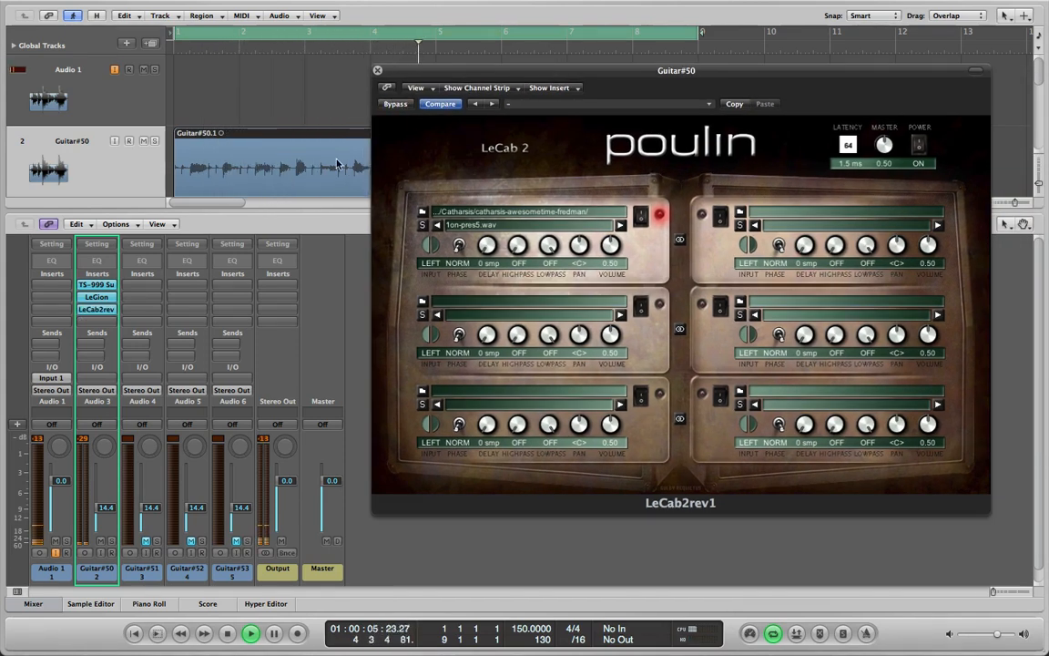
Raise the LeGion amp's Volume slightly during playback and close its window
left_click(96, 297)
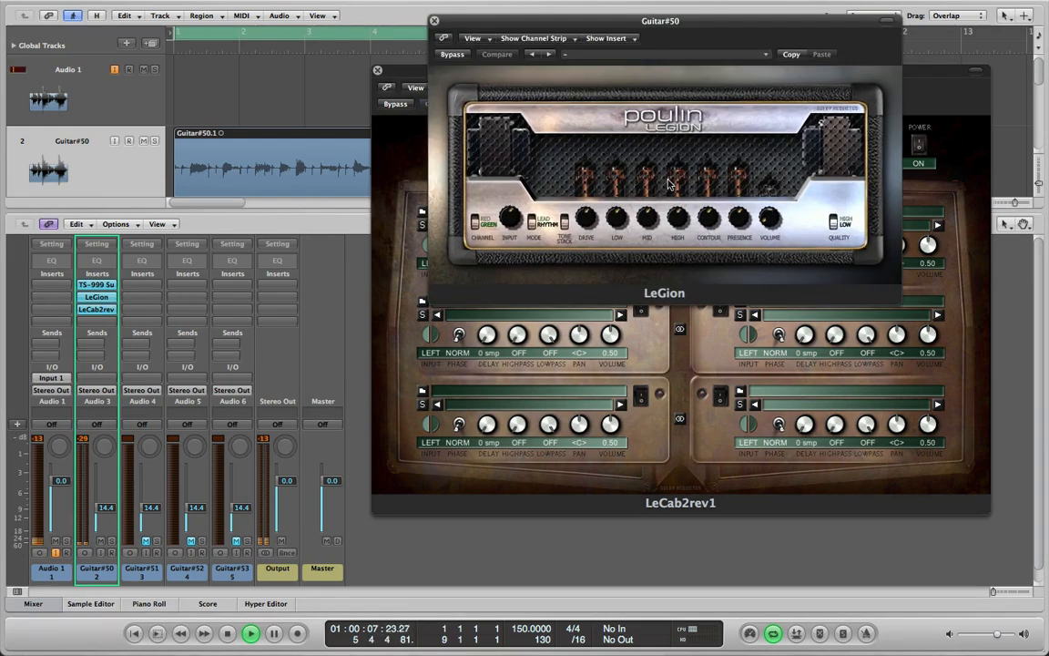
left_click_drag(768, 221, 768, 192)
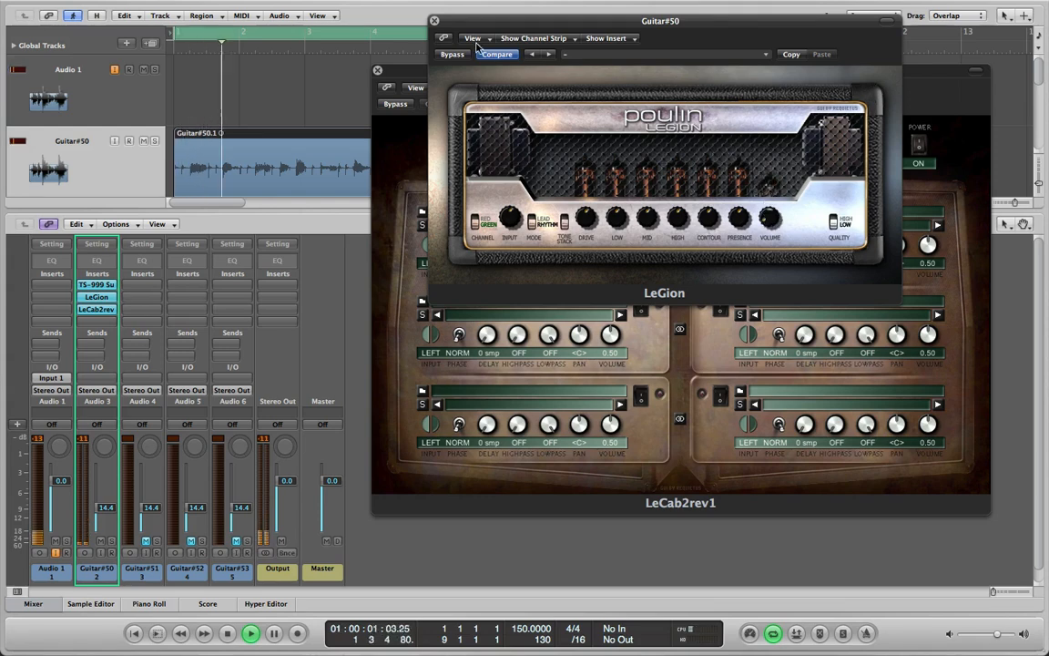
left_click(435, 20)
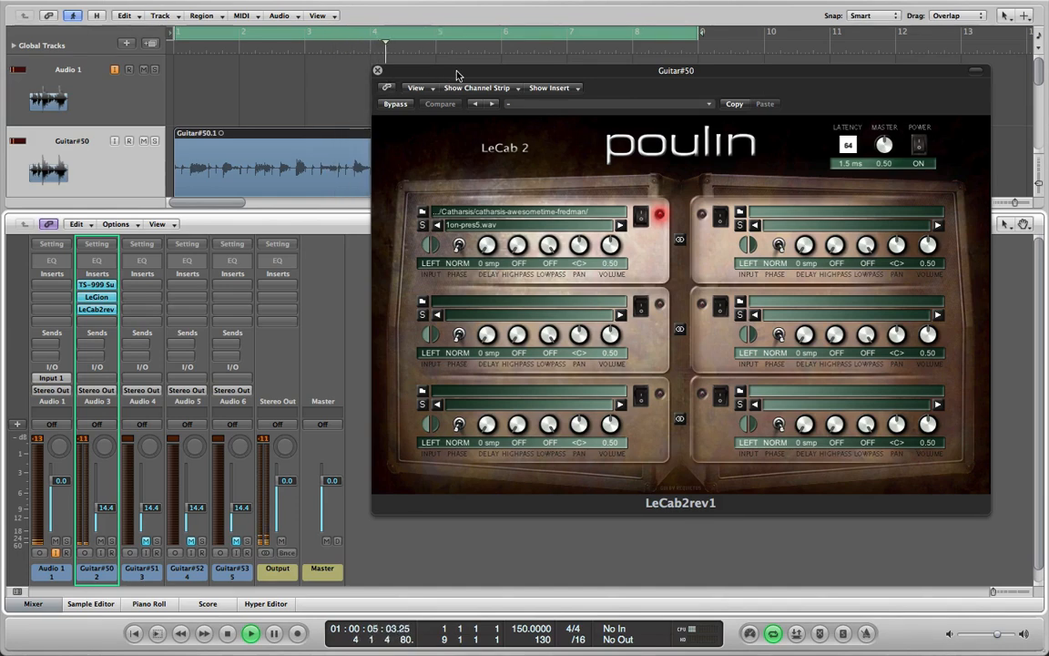
Audition the Catharsis impulses in LeCab2's first slot during playback, settle on 2off-preshigh.wav and close the plug-in window
left_click_drag(414, 70, 311, 58)
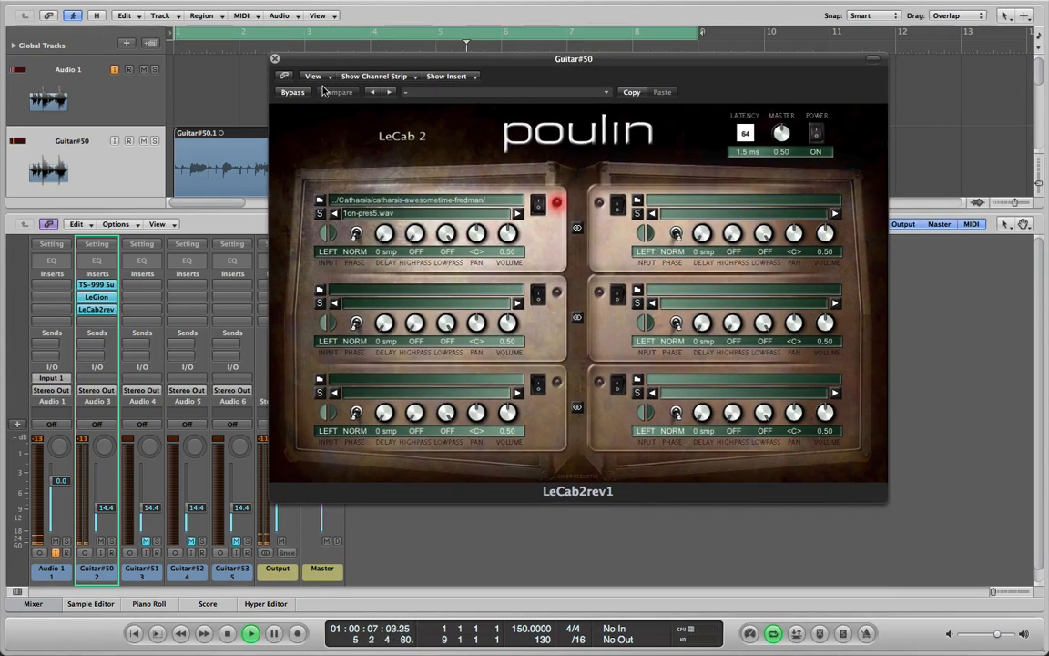
left_click(516, 214)
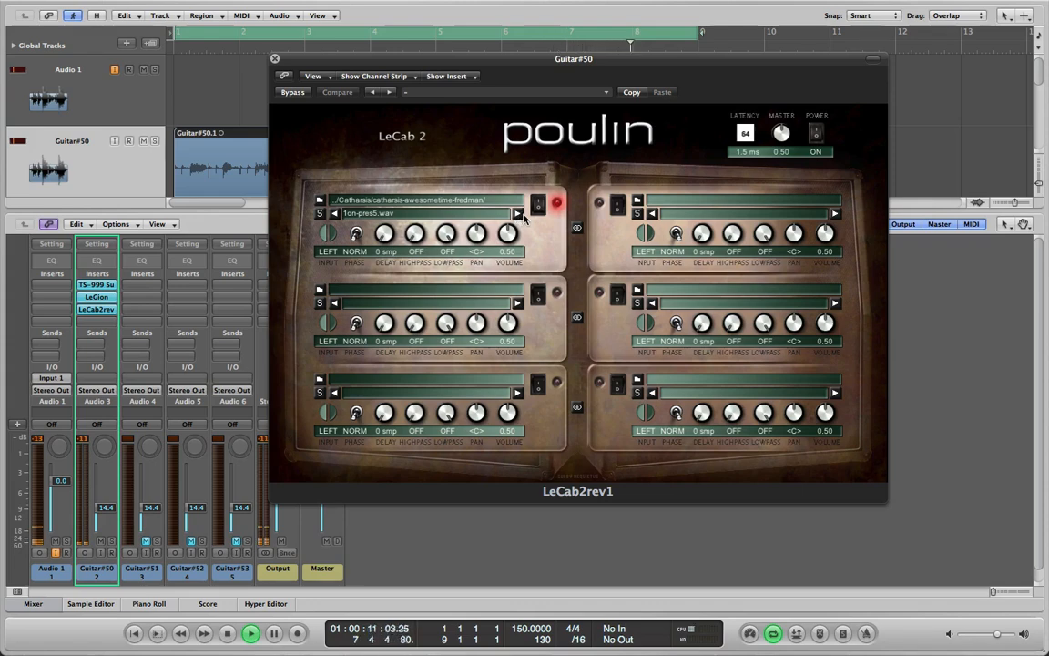
left_click(516, 214)
left_click(516, 214)
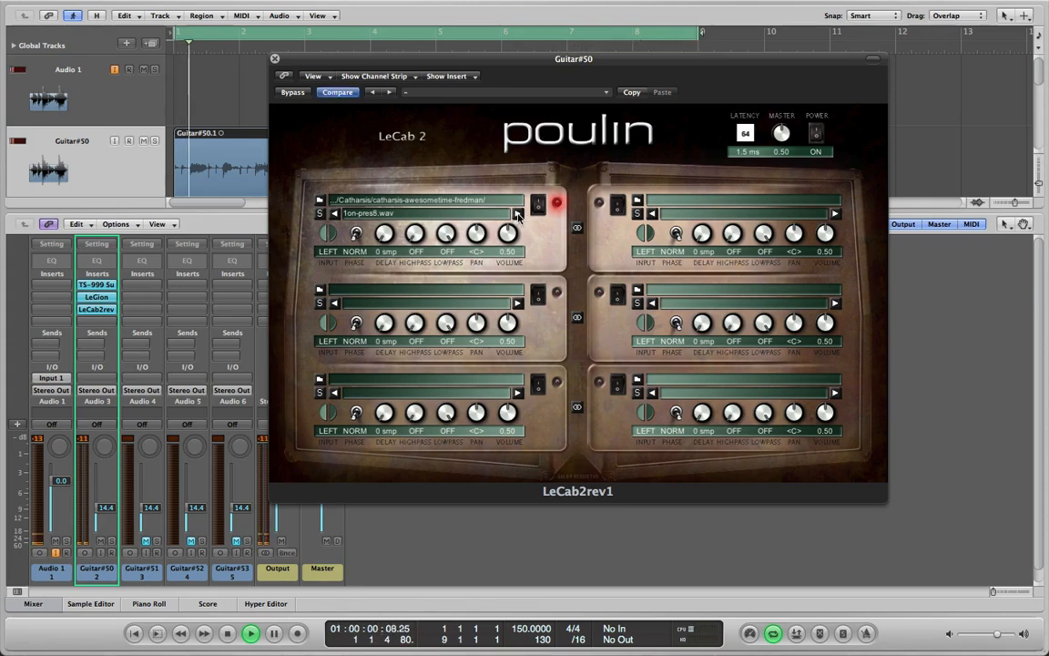
left_click(516, 214)
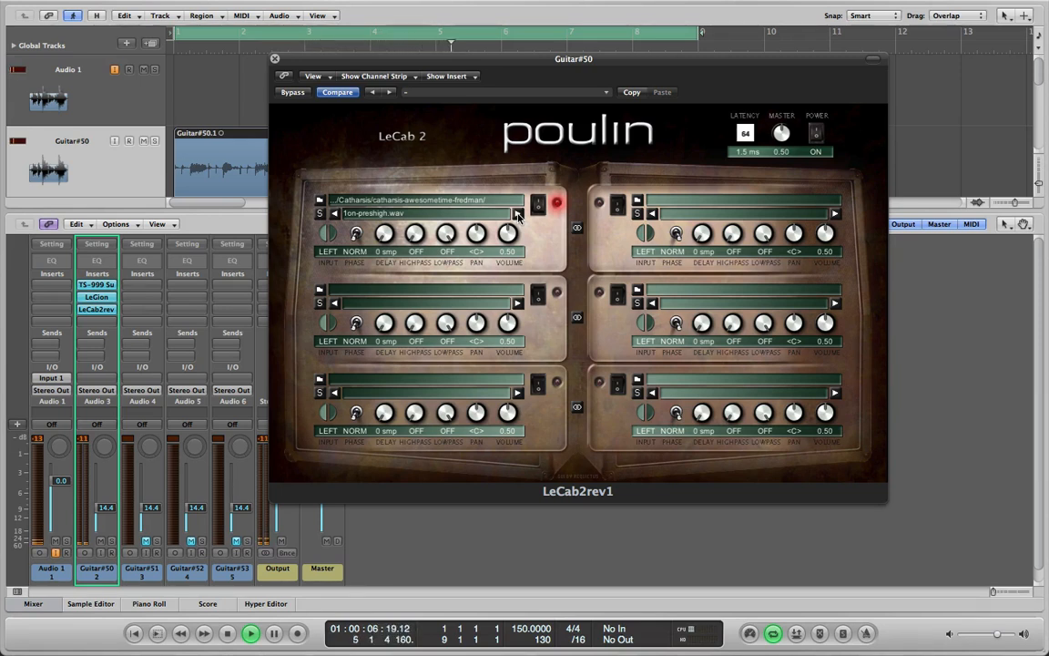
left_click(516, 215)
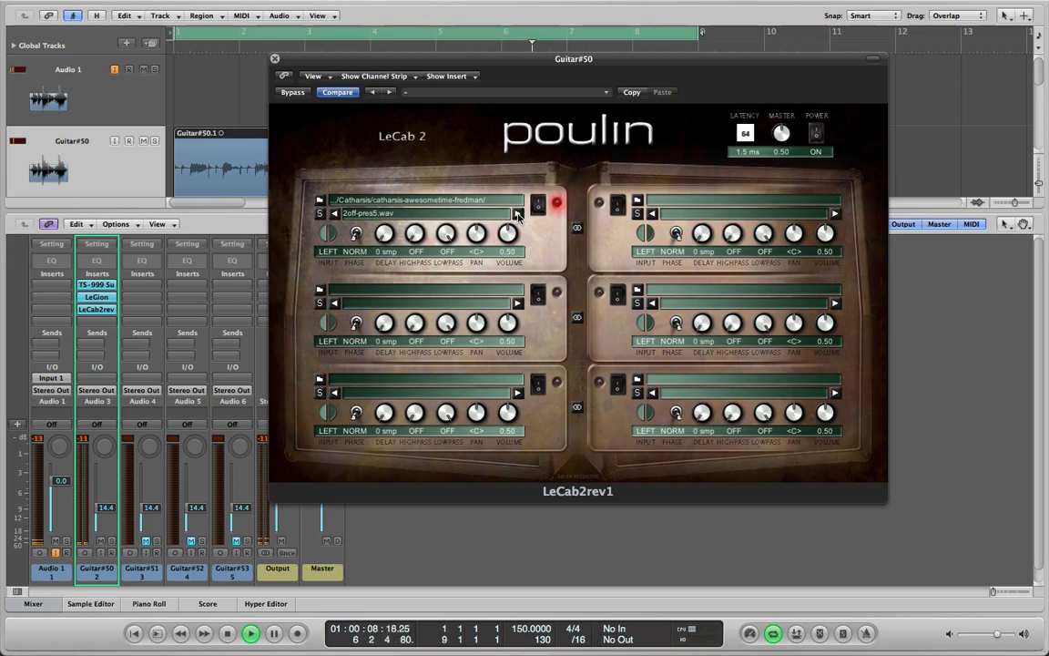
left_click(516, 214)
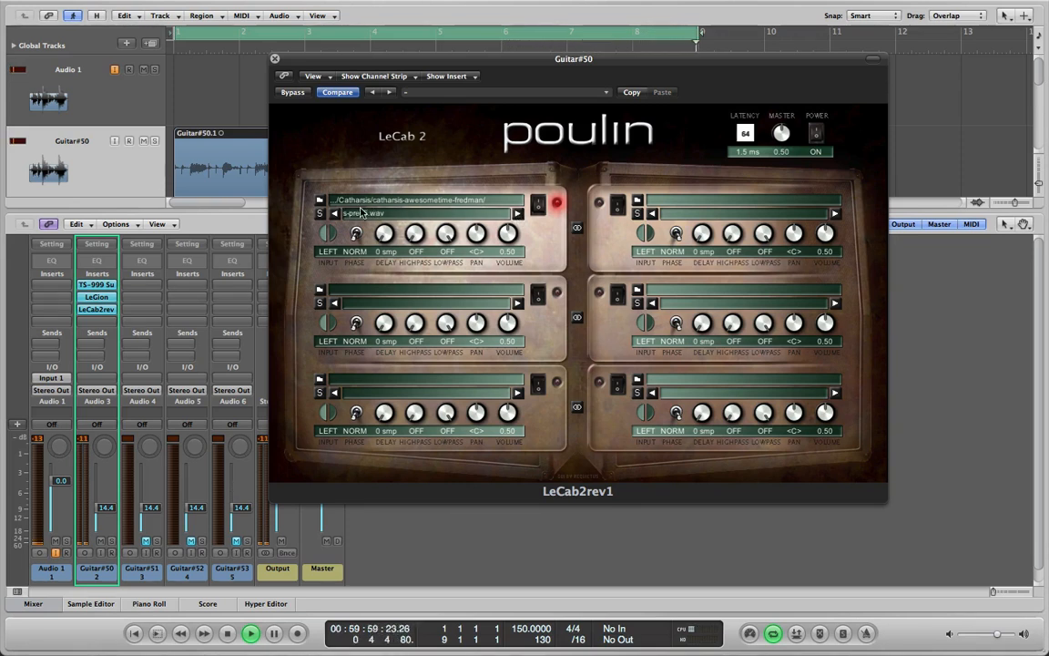
left_click(335, 214)
left_click(335, 214)
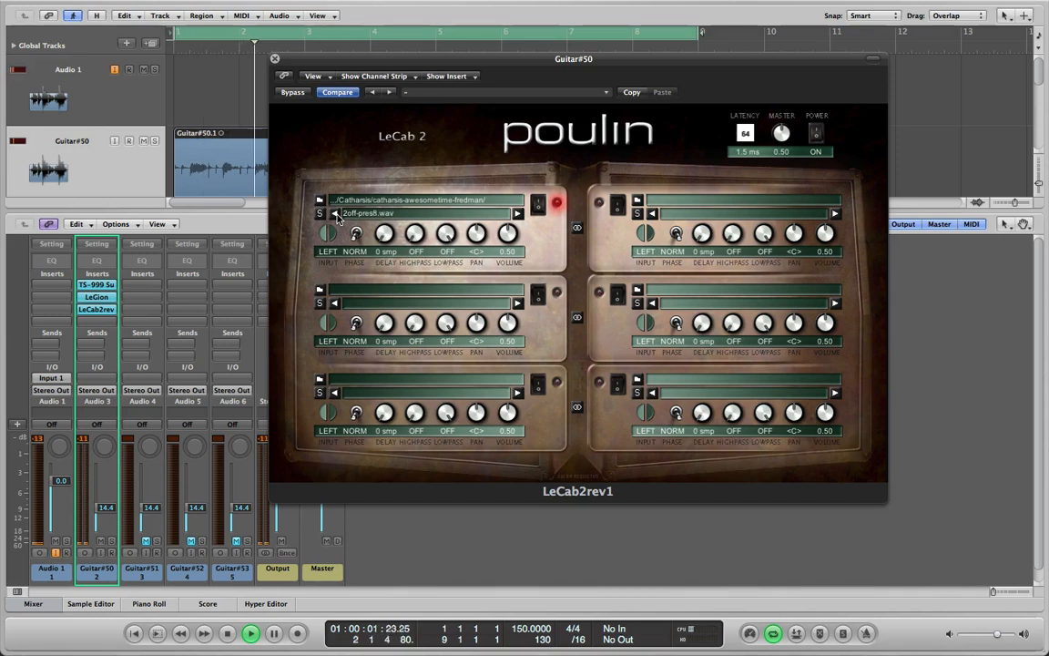
left_click(519, 215)
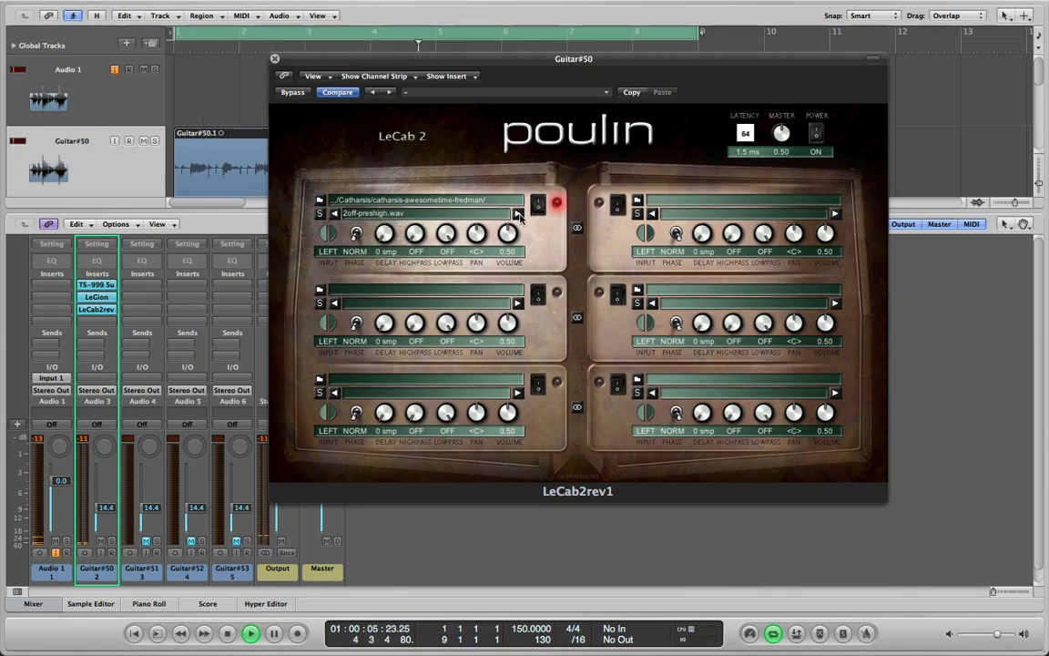
left_click(276, 60)
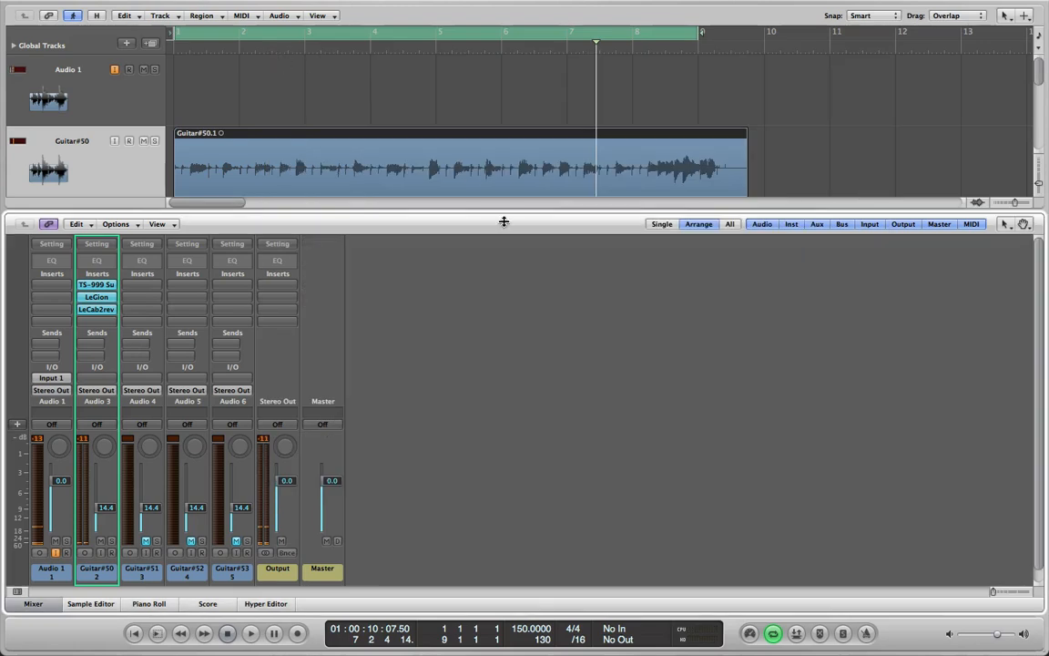
Review the four guitar tracks and compare processed Guitar#50 with unprocessed Guitar#51 by swapping their mutes during playback
key("x")
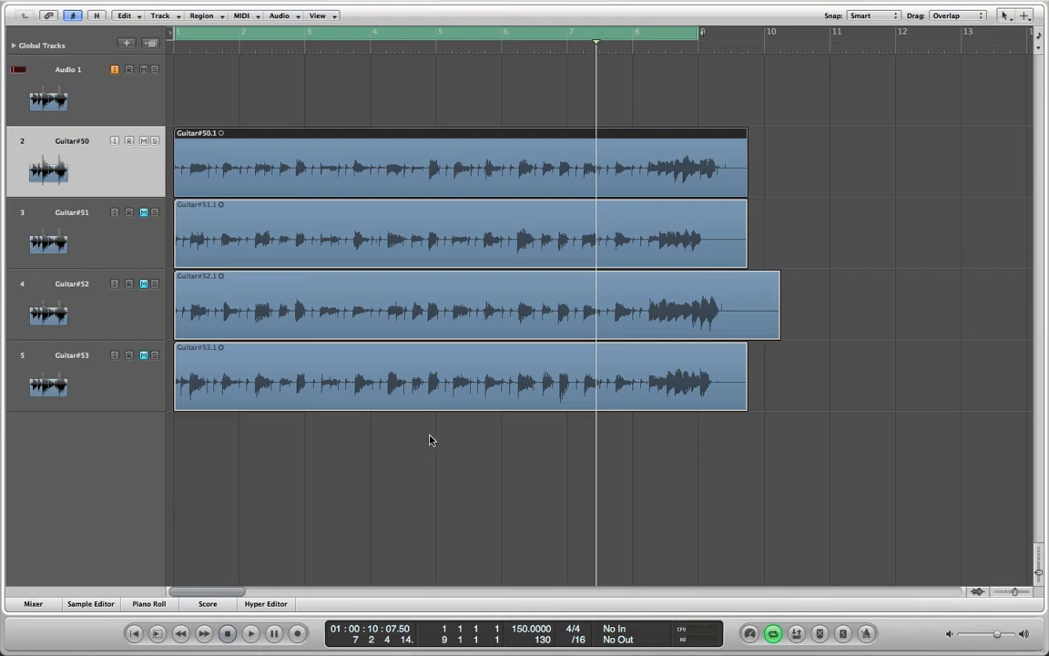
left_click(33, 604)
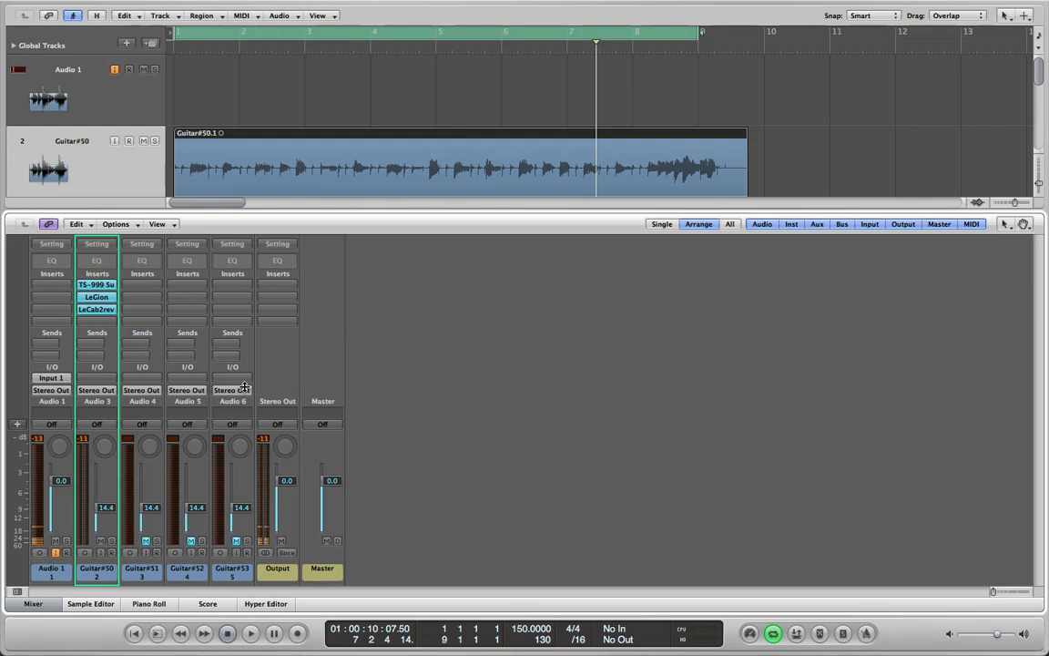
key("space")
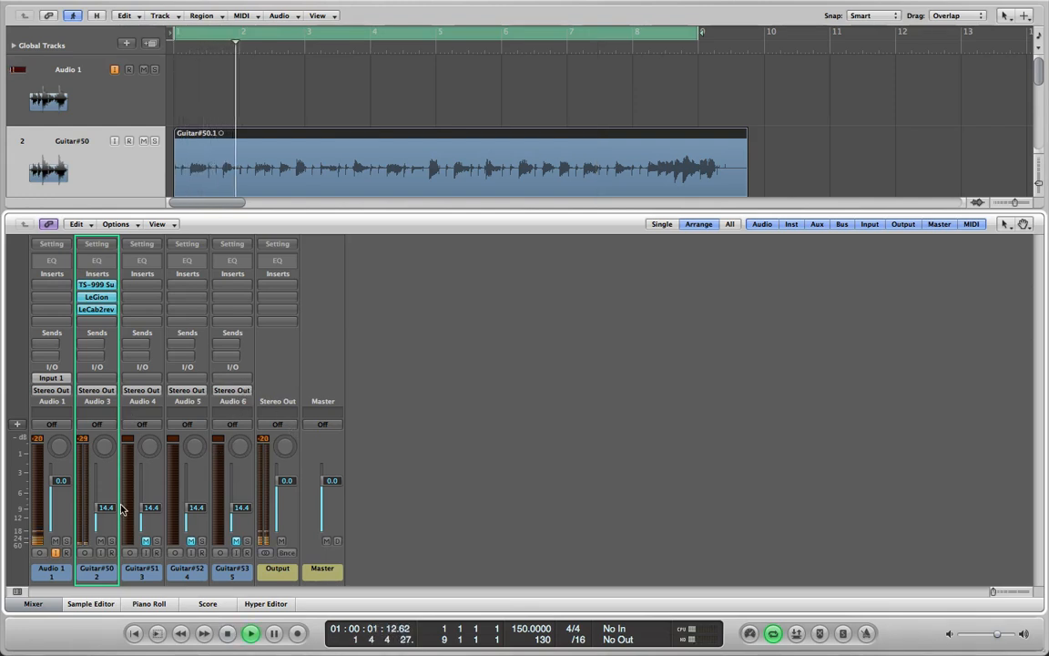
left_click(102, 541)
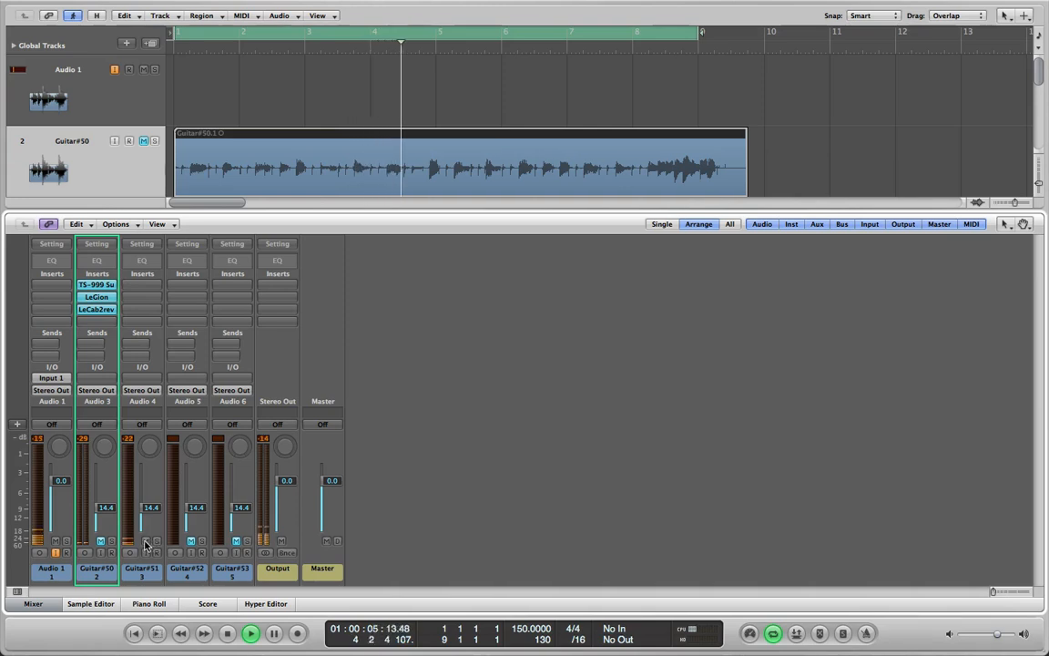
left_click(102, 541)
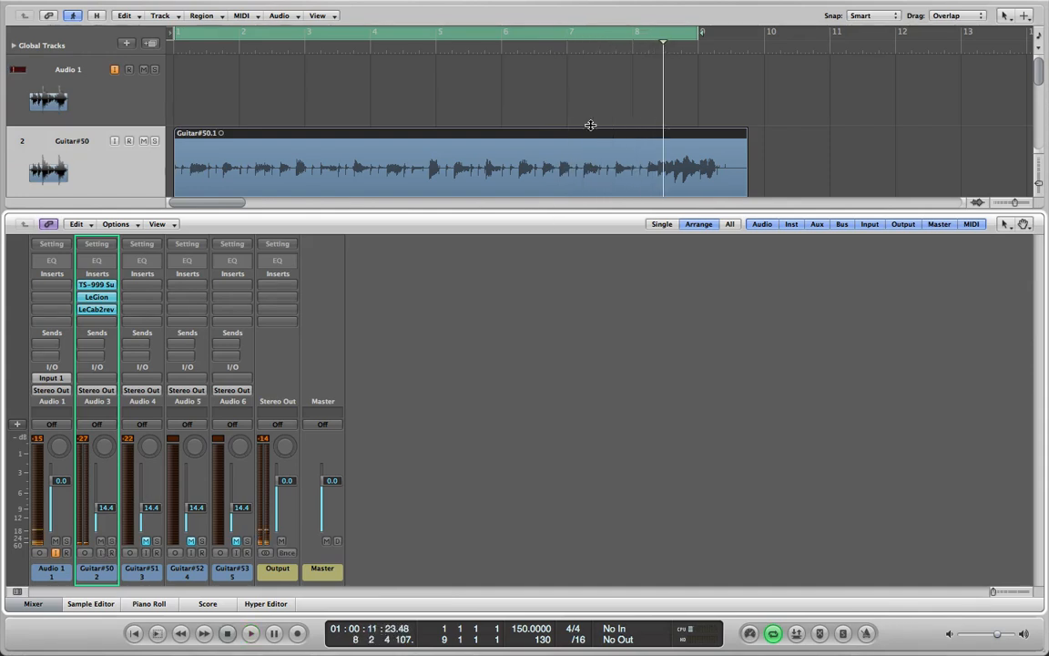
Play the project from the beginning and raise the Guitar#50 channel fader to -11.6 dB
key("x")
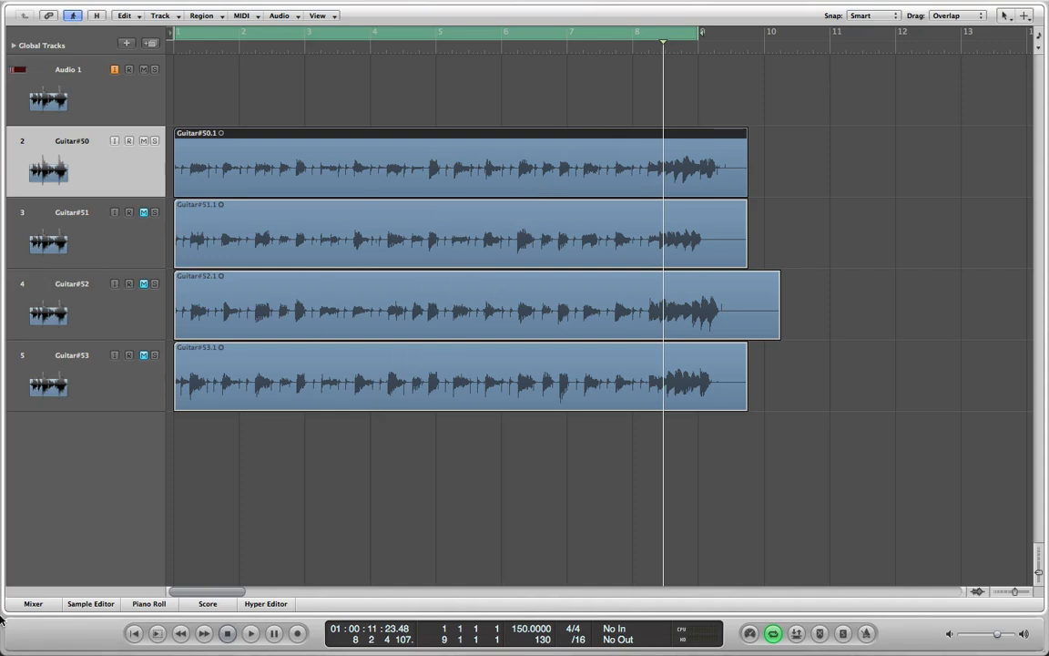
left_click(34, 604)
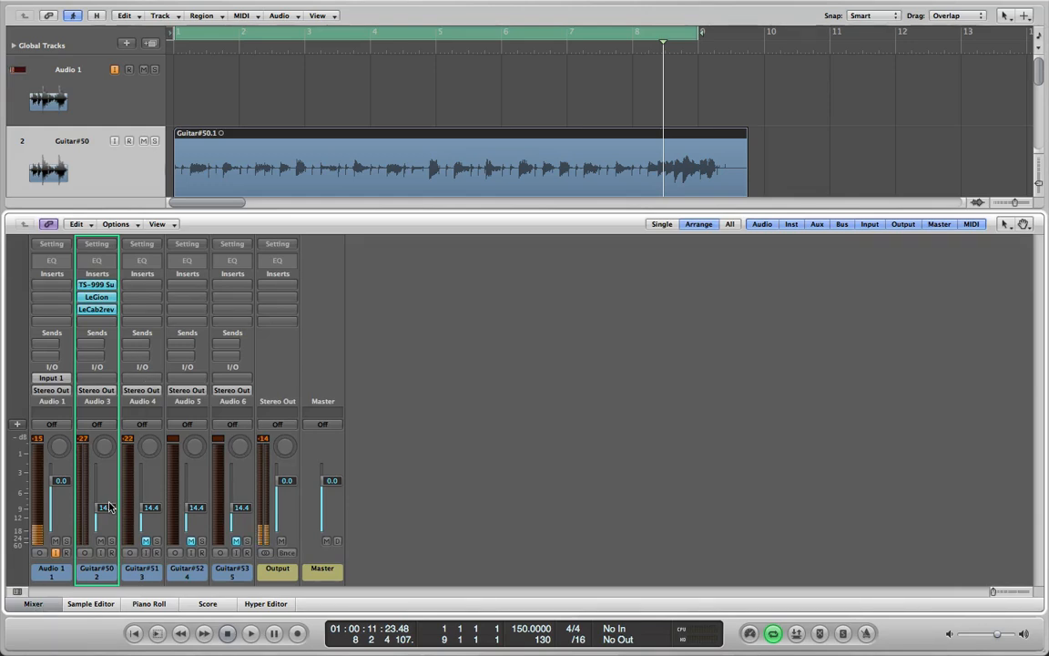
key("Return")
key("space")
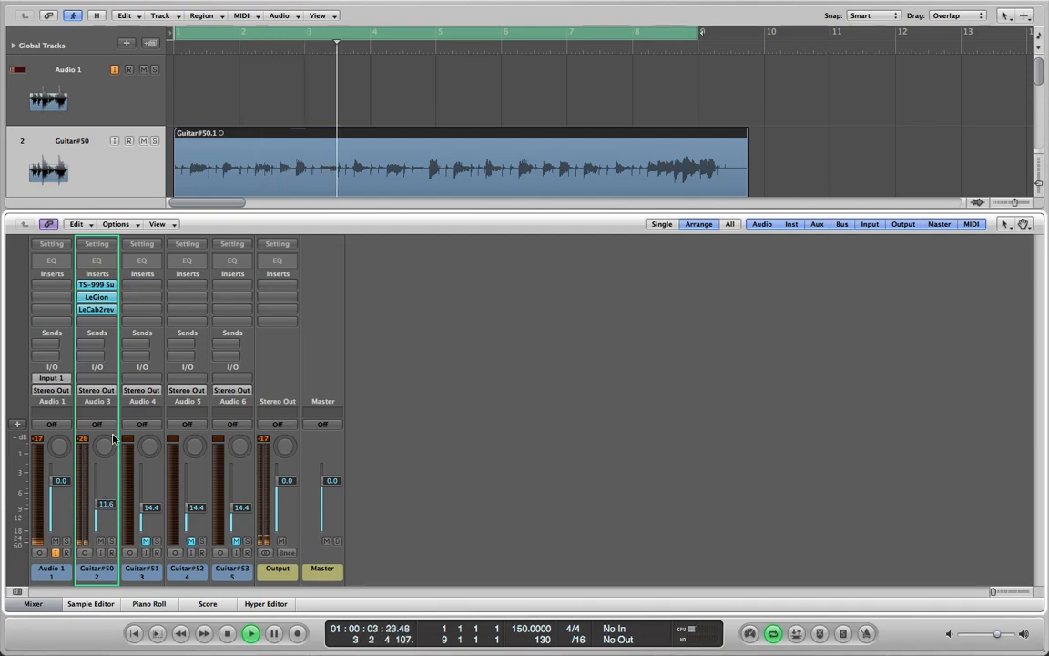
Insert a stereo Channel EQ after LeCab2 on the Guitar#50 channel
left_click(102, 321)
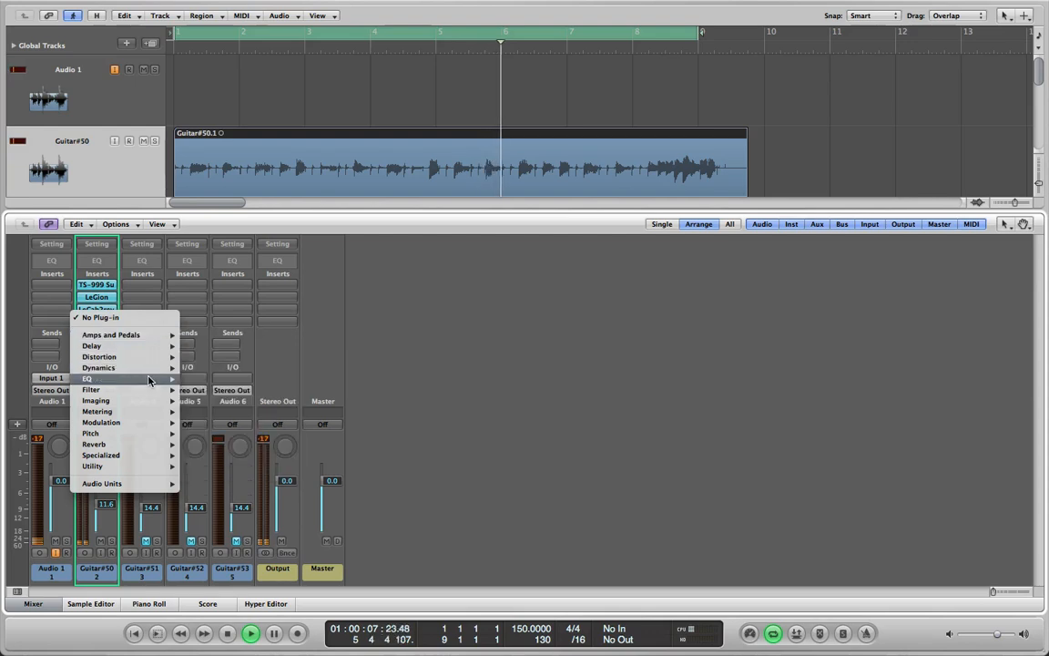
mouse_move(150, 380)
mouse_move(260, 379)
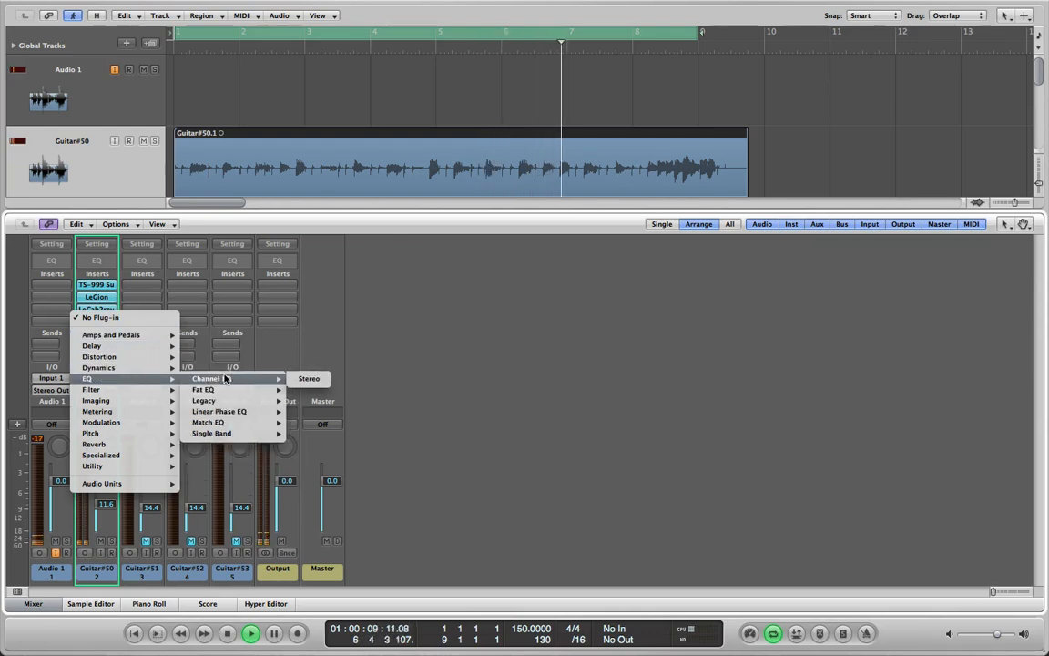
left_click(309, 377)
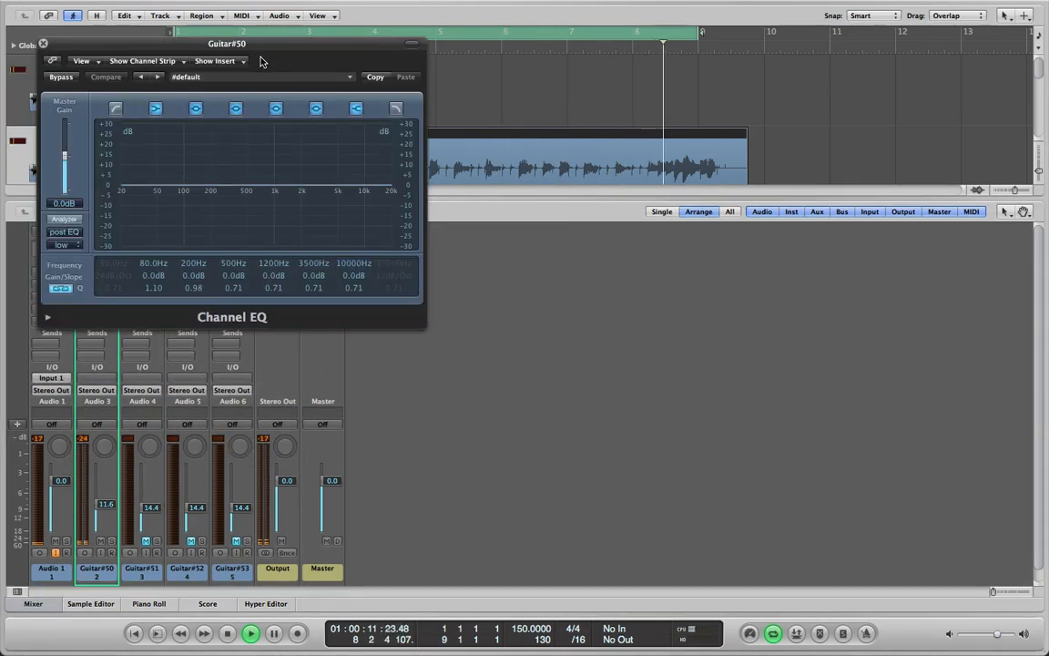
Enable the analyzer in the Guitar#50 Channel EQ and set its resolution to high (4096 points)
left_click_drag(262, 46, 553, 116)
left_click(367, 282)
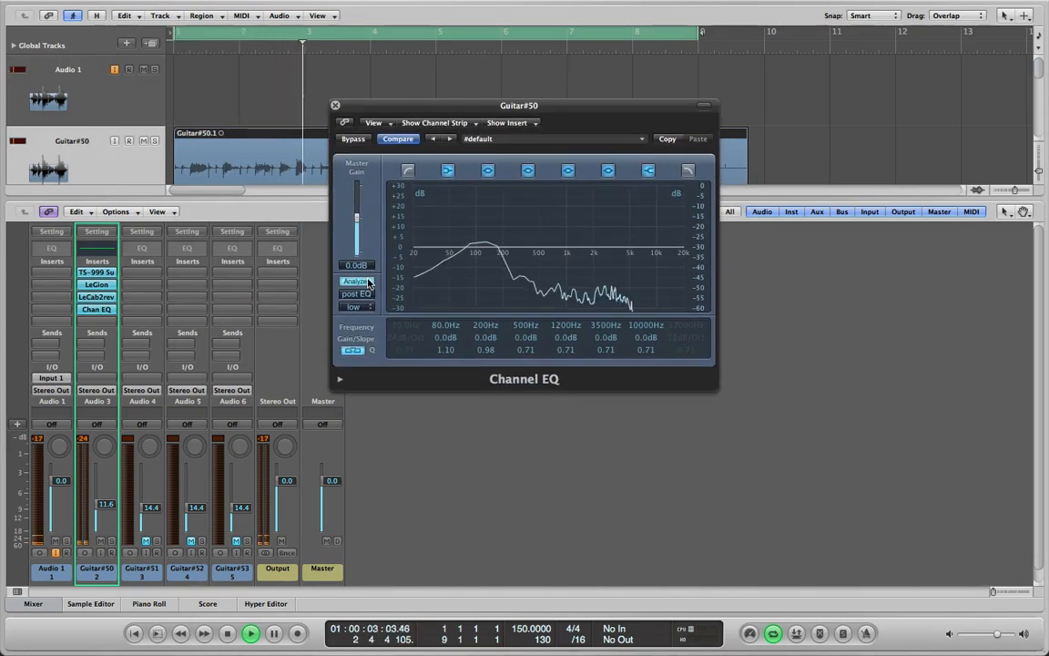
left_click(370, 309)
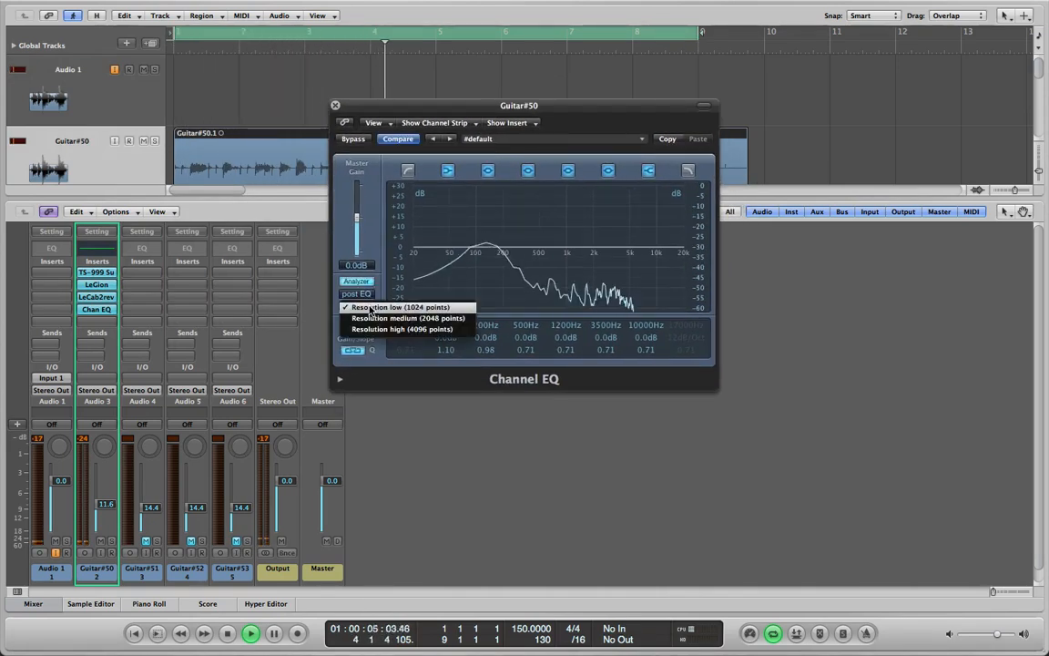
left_click(383, 332)
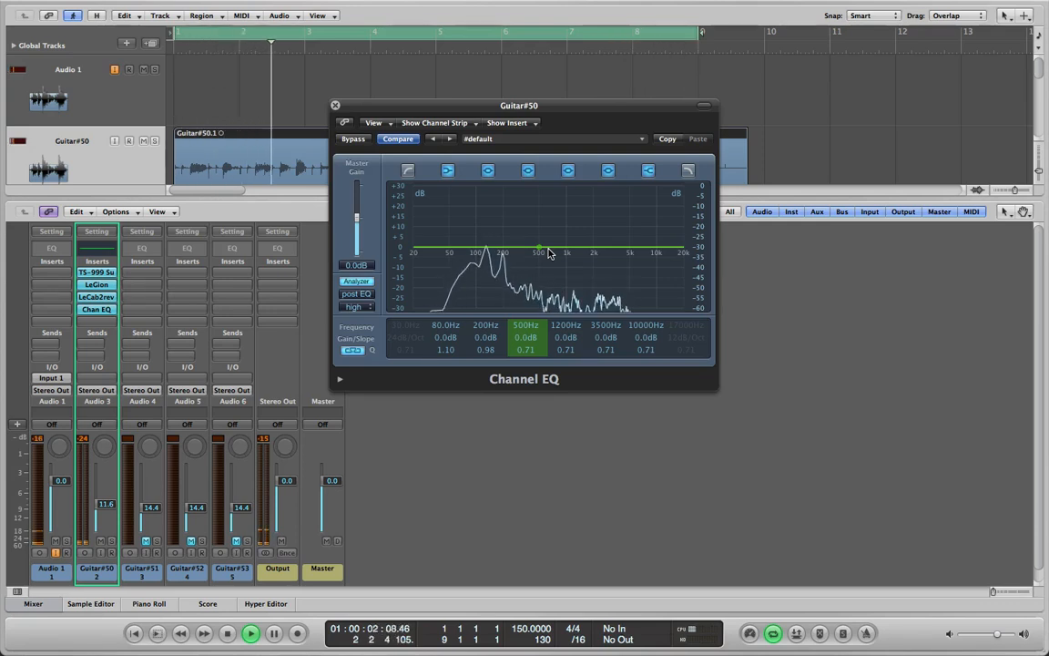
Shape the Guitar#50 EQ with a -3.5 dB dip at 740 Hz, an 83 Hz low cut and a 7800 Hz high cut
left_click_drag(566, 237, 550, 263)
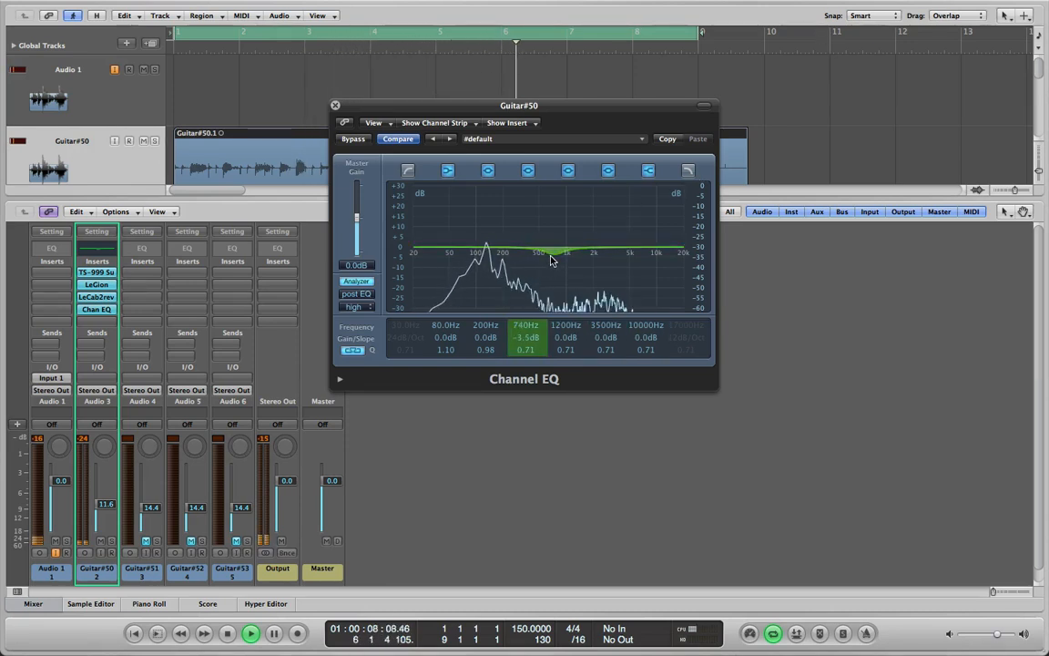
left_click(408, 171)
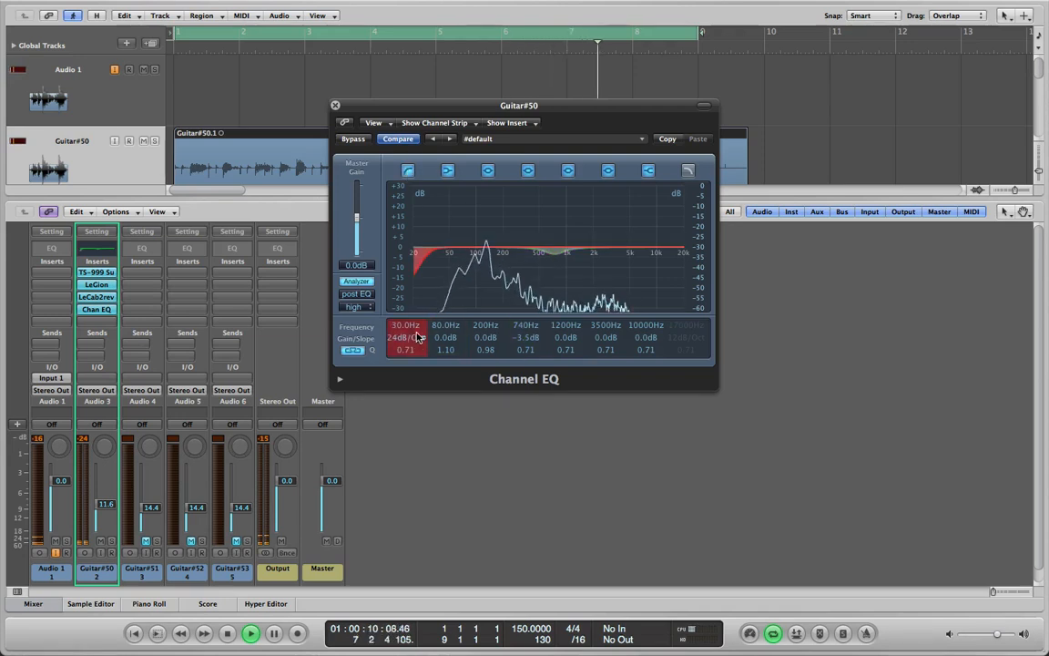
left_click_drag(418, 325, 435, 273)
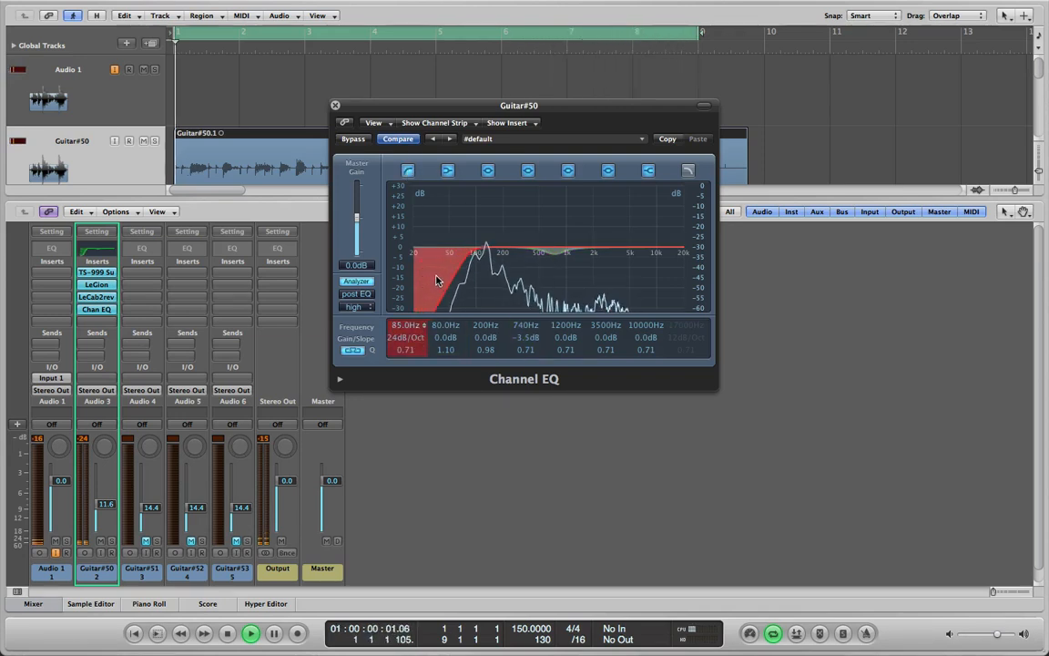
left_click(688, 170)
left_click_drag(681, 326, 656, 363)
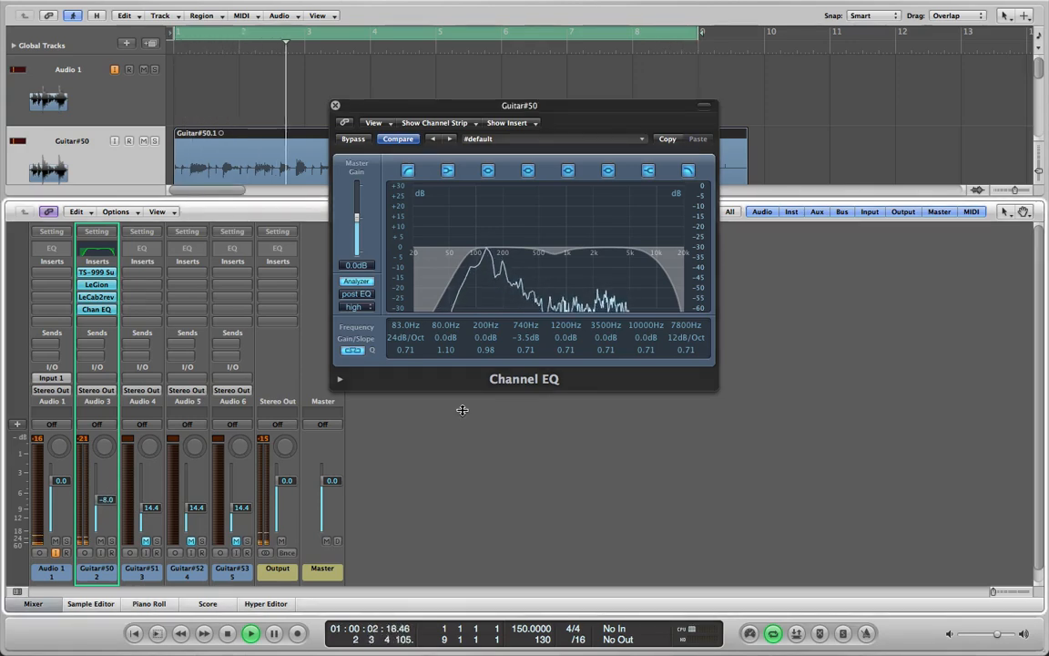
left_click(335, 106)
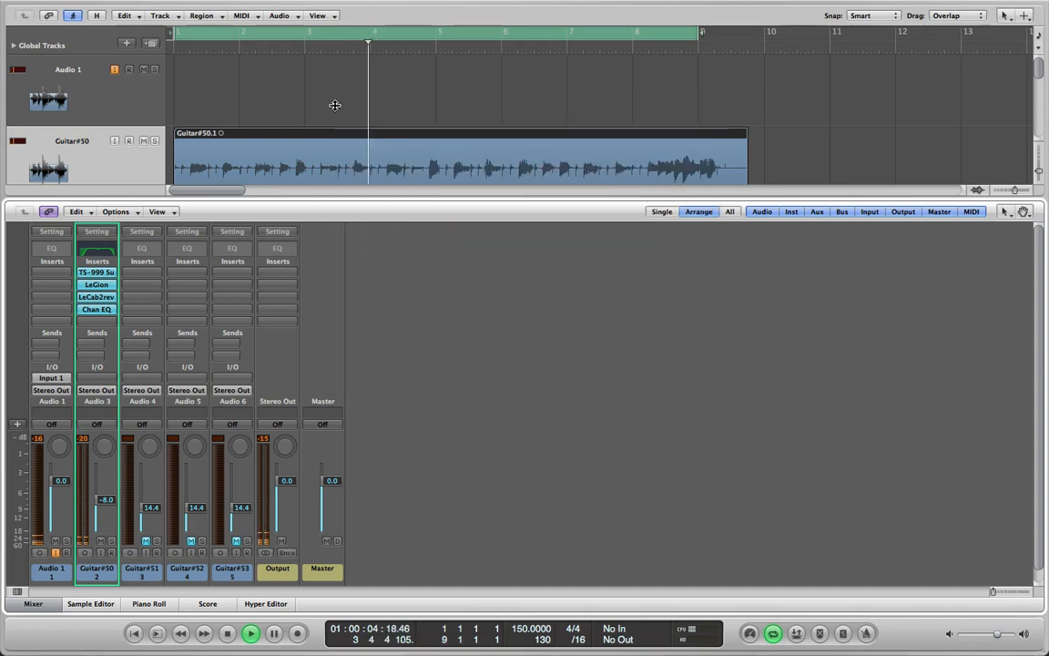
Compare Guitar#50 with and without its Channel EQ by toggling the plug-in's bypass during playback
left_click(101, 309)
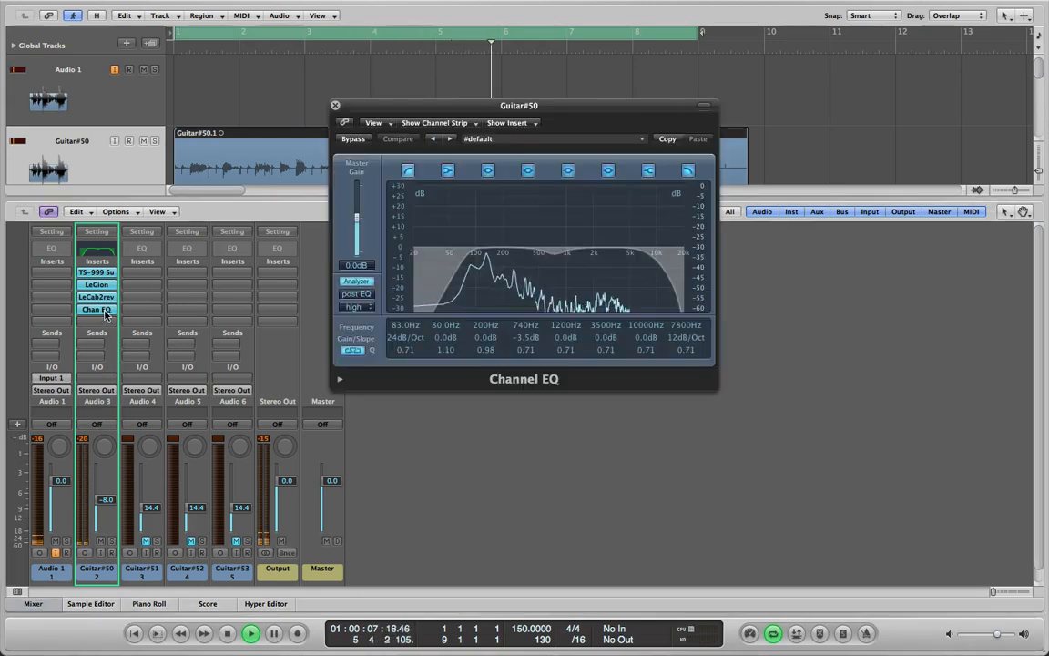
left_click(355, 140)
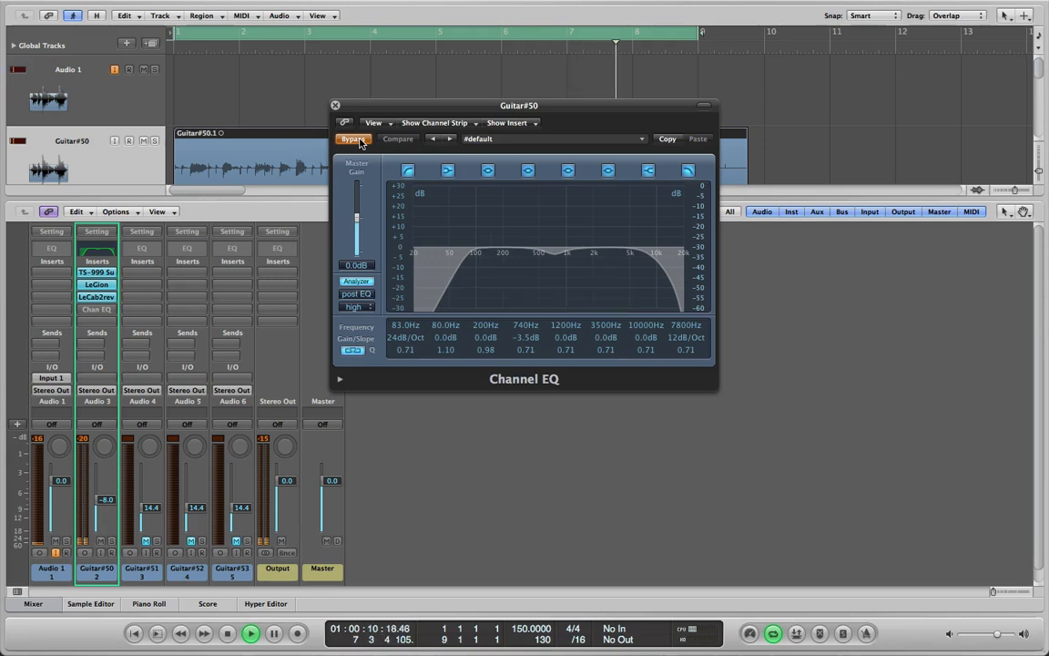
left_click(355, 139)
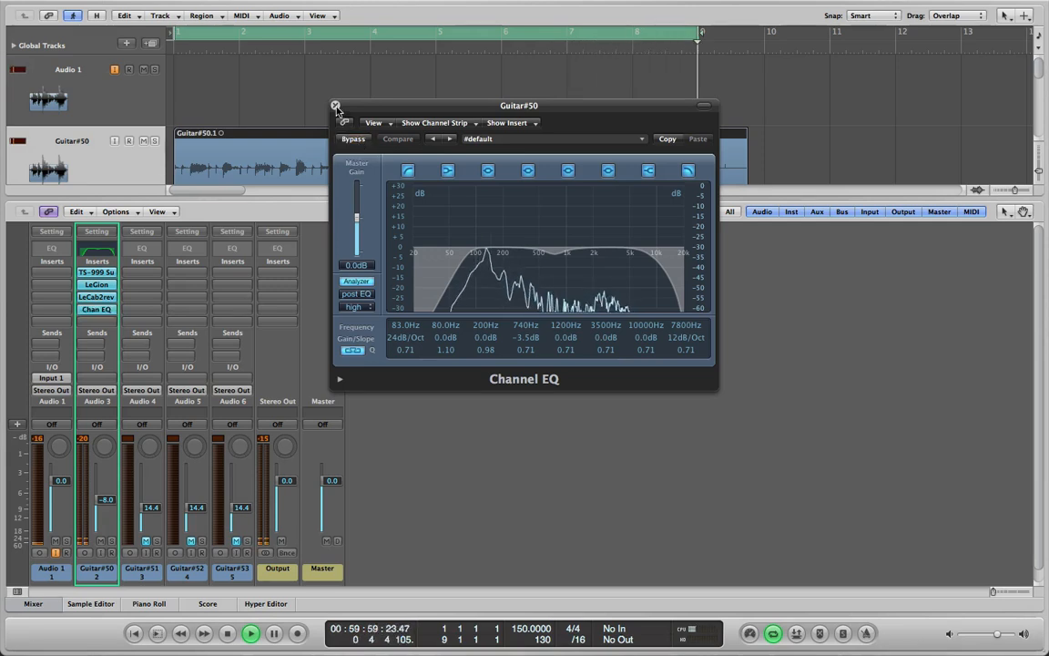
left_click(335, 106)
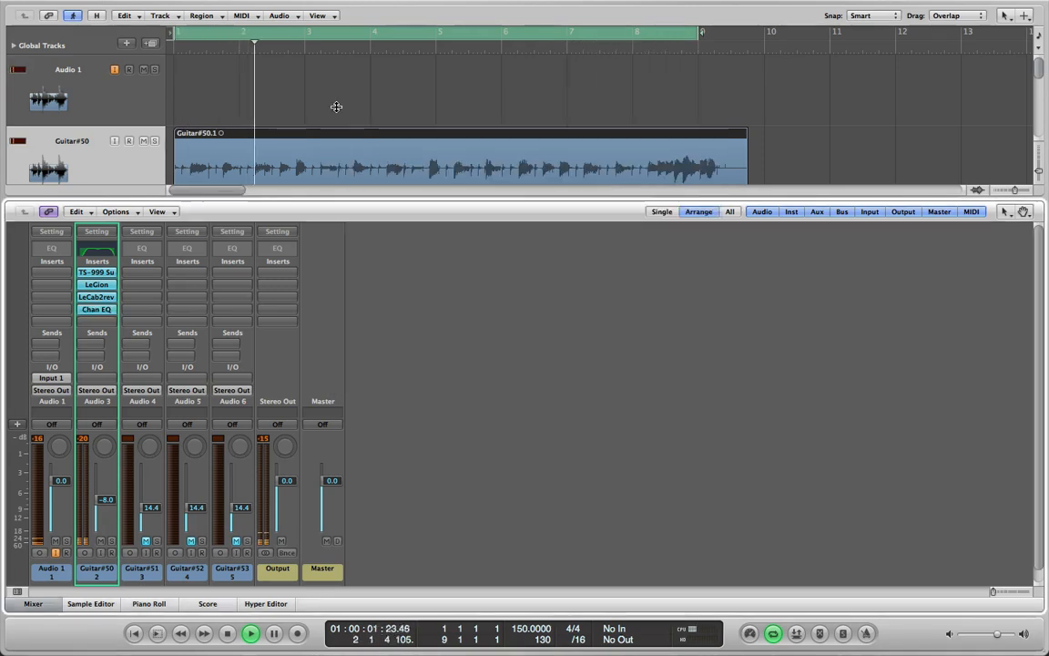
Lower the Guitar#50 channel fader to -11.6 dB
left_click(100, 320)
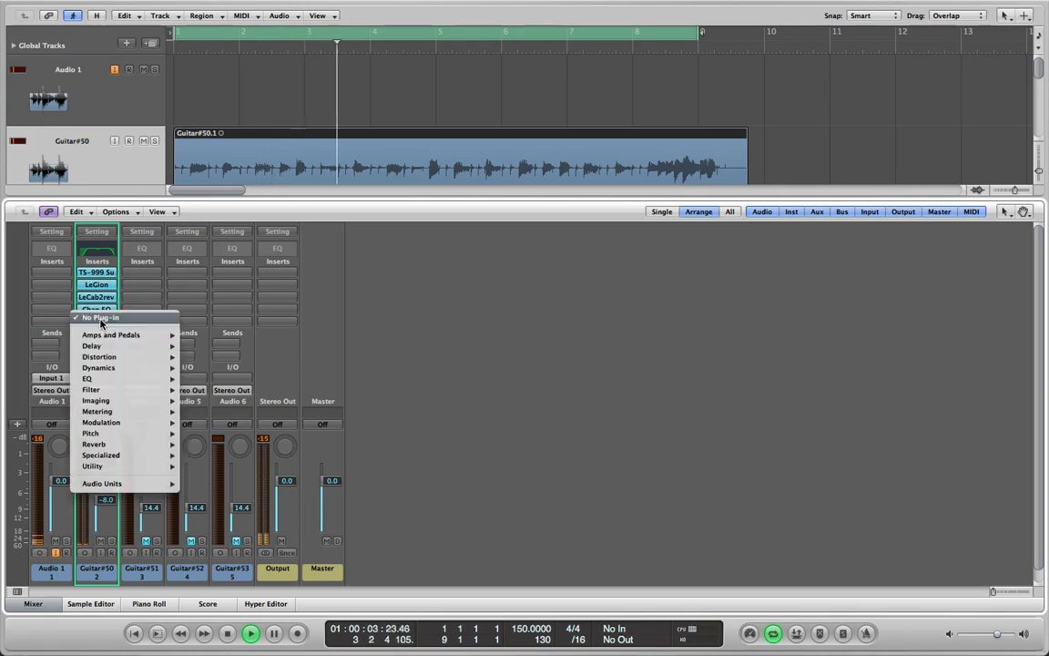
left_click(453, 340)
left_click_drag(103, 502, 103, 496)
Insert a stereo Compressor after the Channel EQ on the Guitar#50 channel
left_click(98, 320)
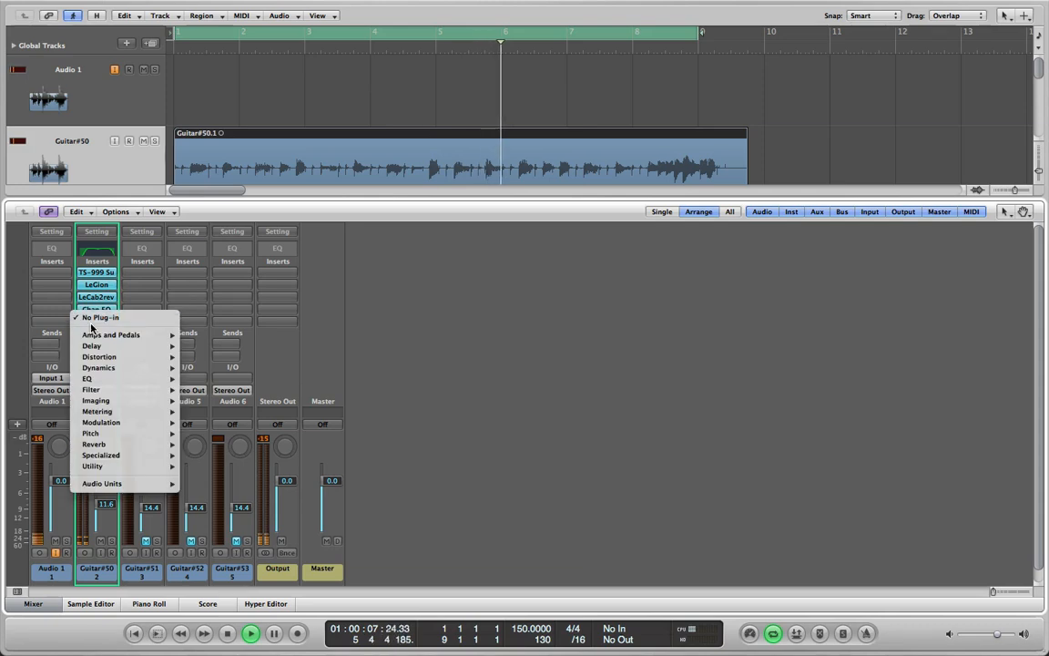
mouse_move(137, 368)
mouse_move(264, 378)
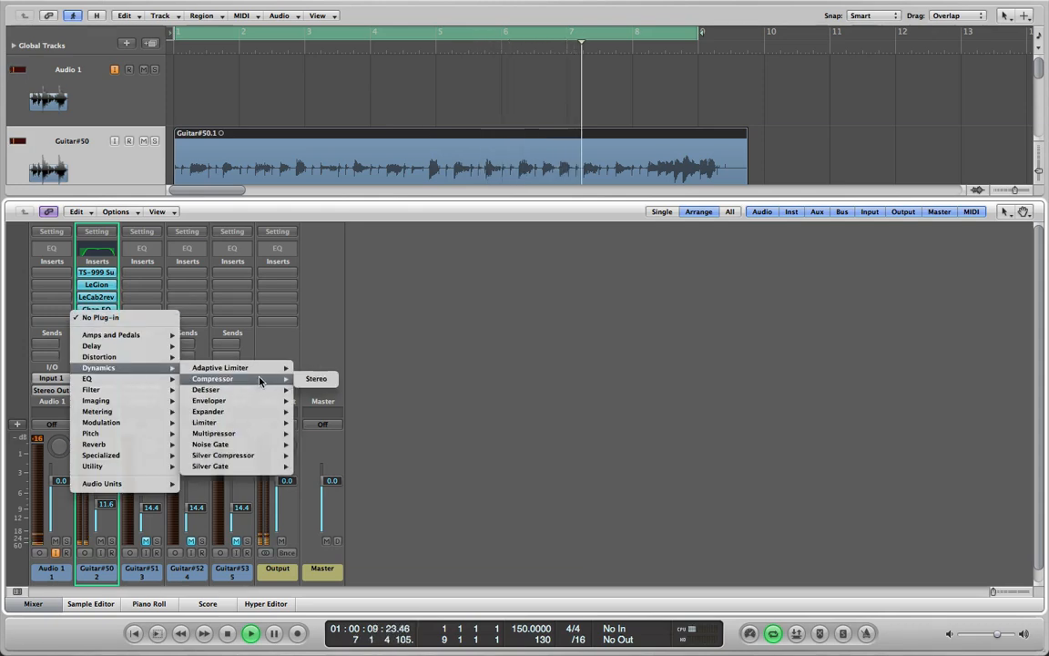
left_click(327, 382)
left_click_drag(265, 49, 540, 193)
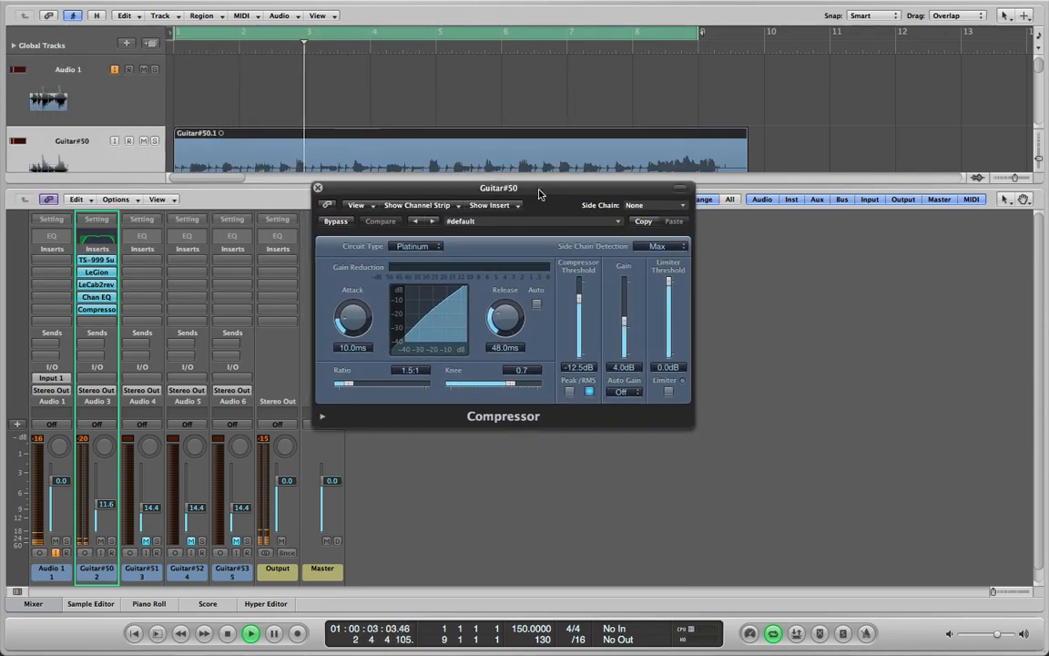
left_click(507, 225)
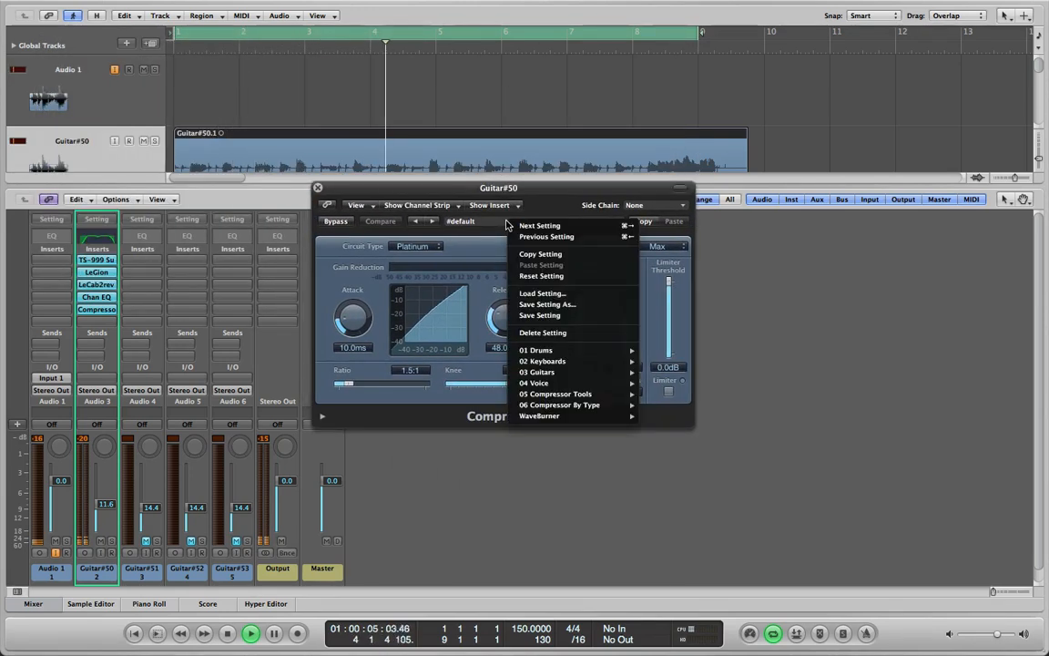
mouse_move(628, 364)
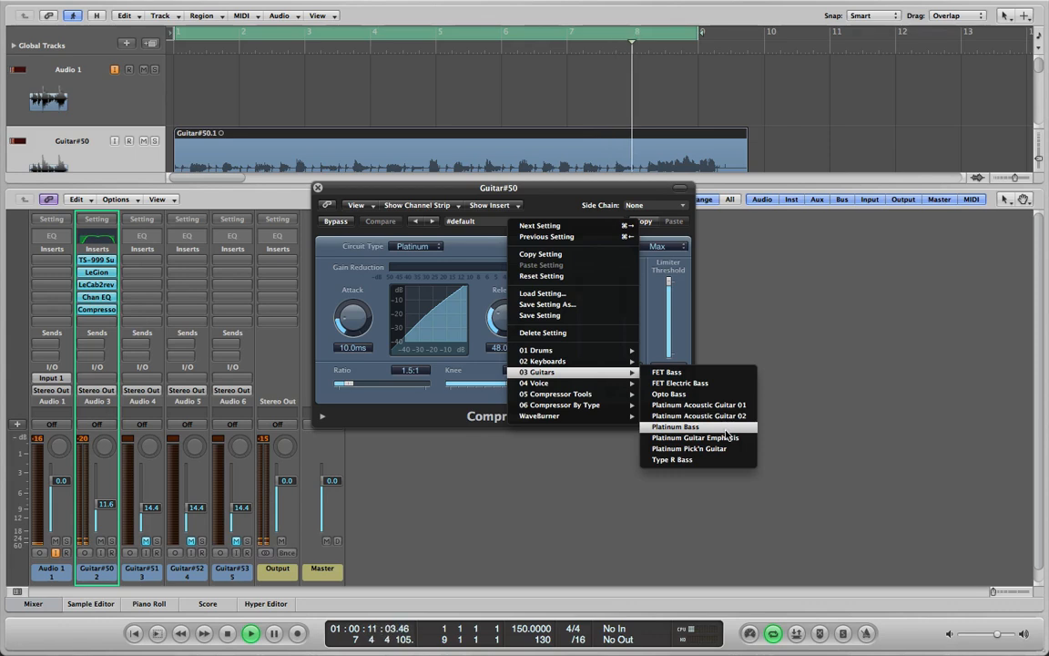
left_click(658, 290)
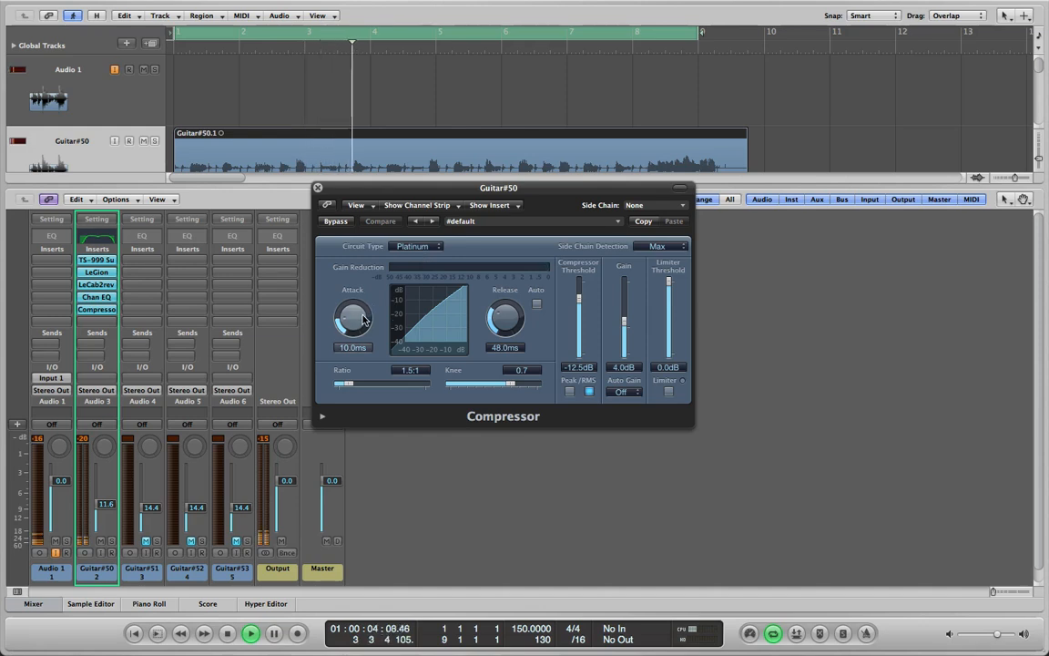
Set the Compressor's attack to 13 ms, release to 45 ms, gain to 7.5 dB and threshold to -24 dB
left_click_drag(363, 321, 361, 312)
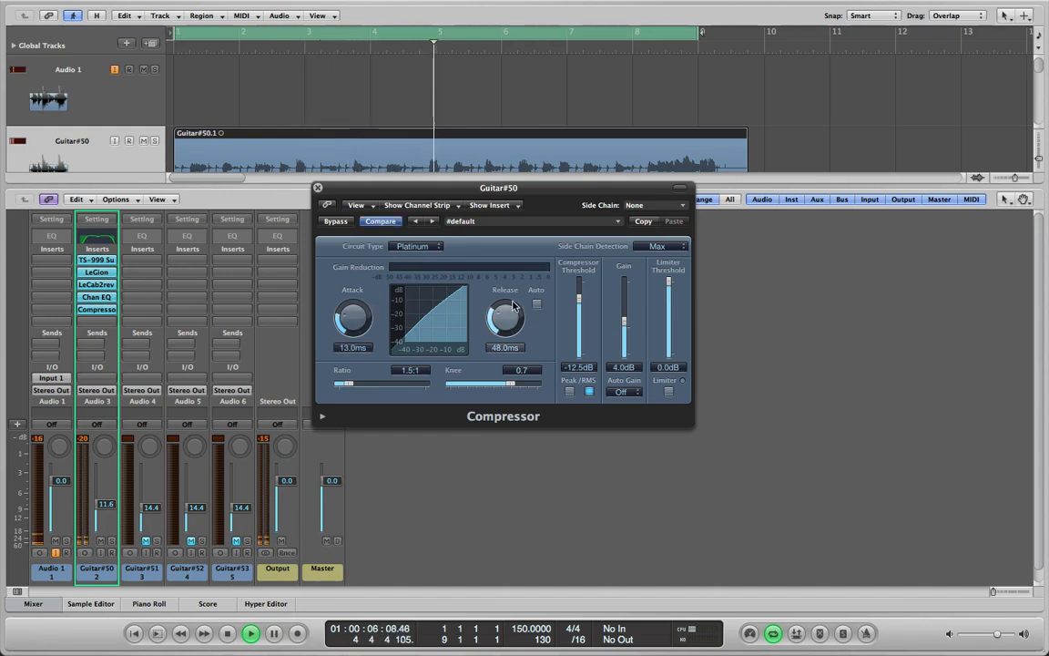
left_click_drag(502, 321, 500, 318)
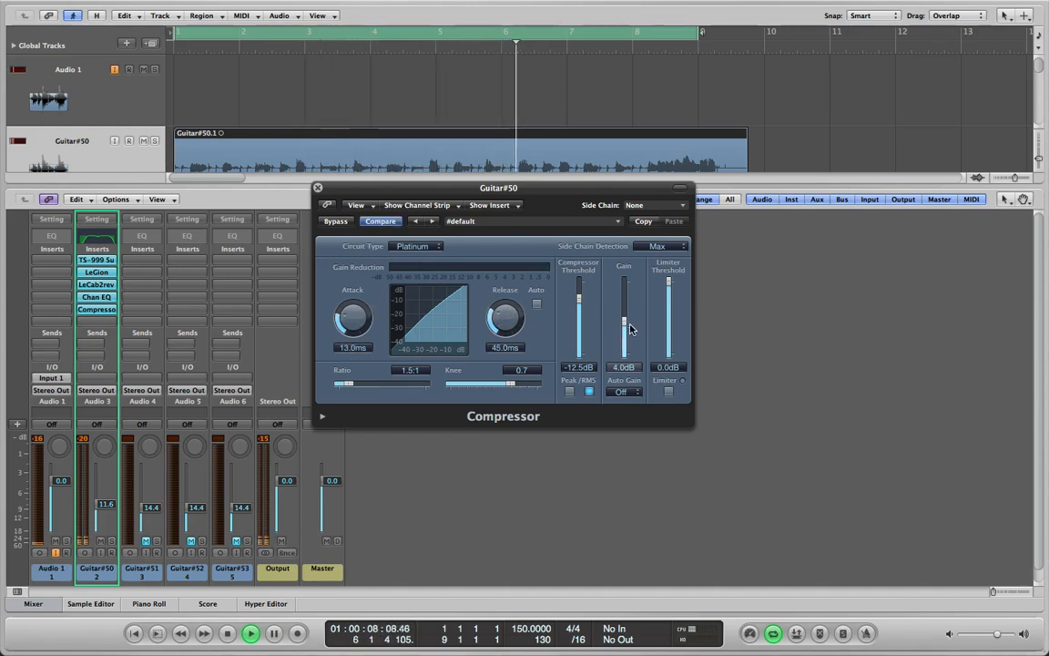
left_click_drag(624, 326, 579, 322)
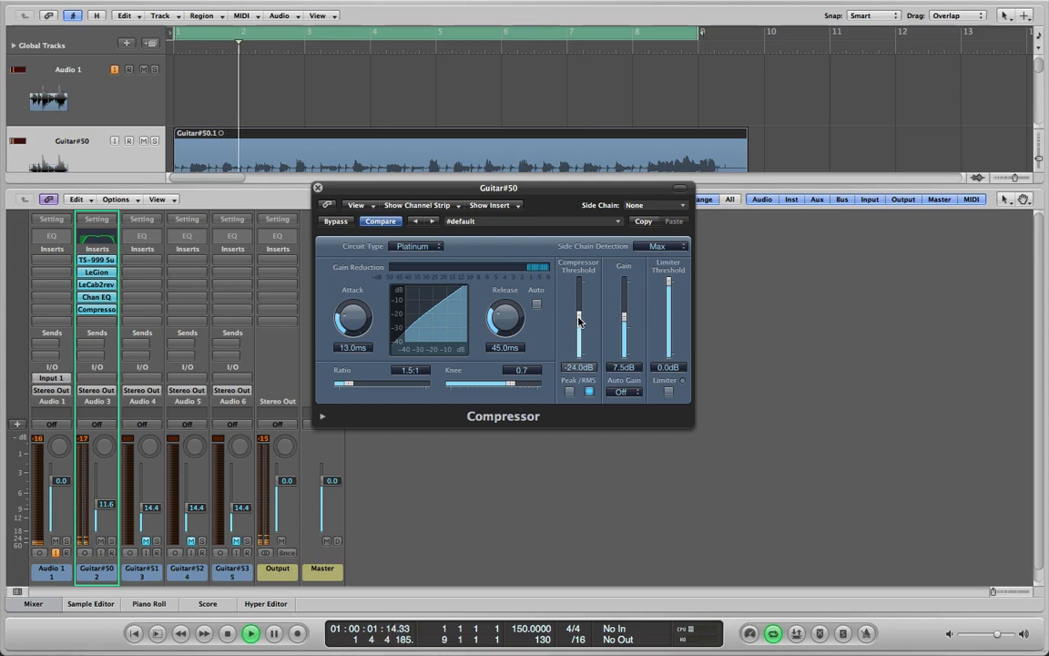
Compare Guitar#50 with and without the Compressor by toggling its bypass, and close the plug-in window
left_click(336, 222)
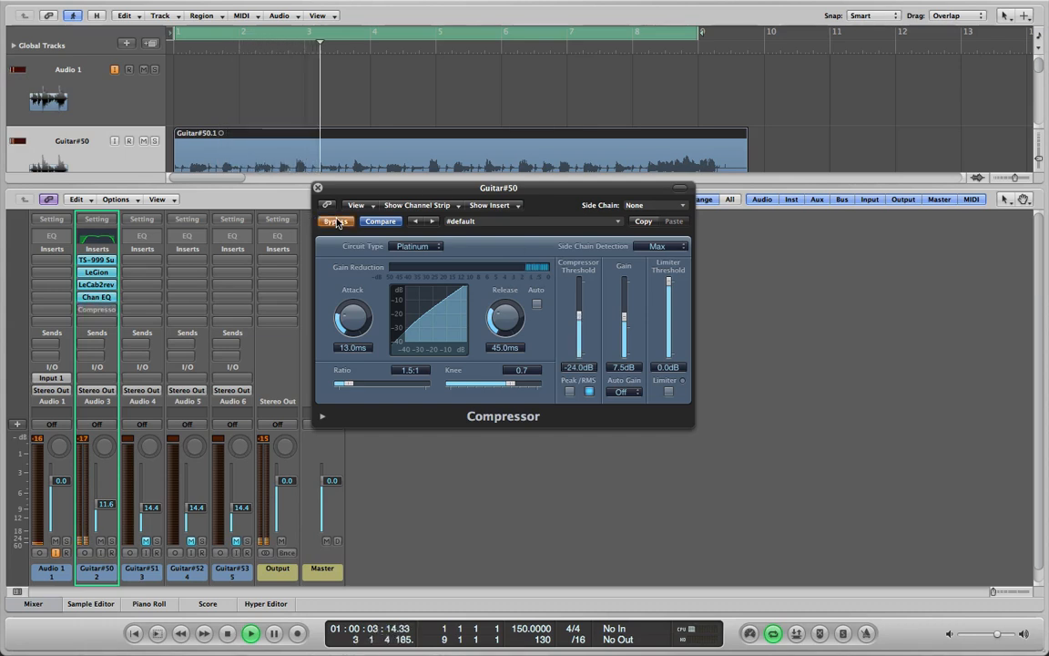
left_click(336, 221)
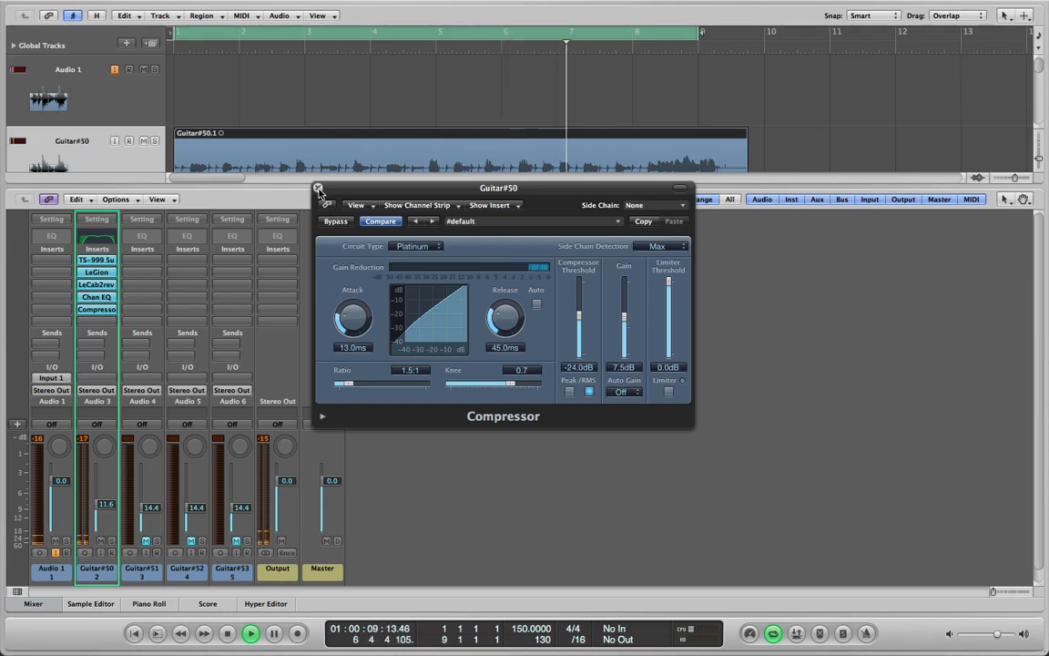
left_click(317, 188)
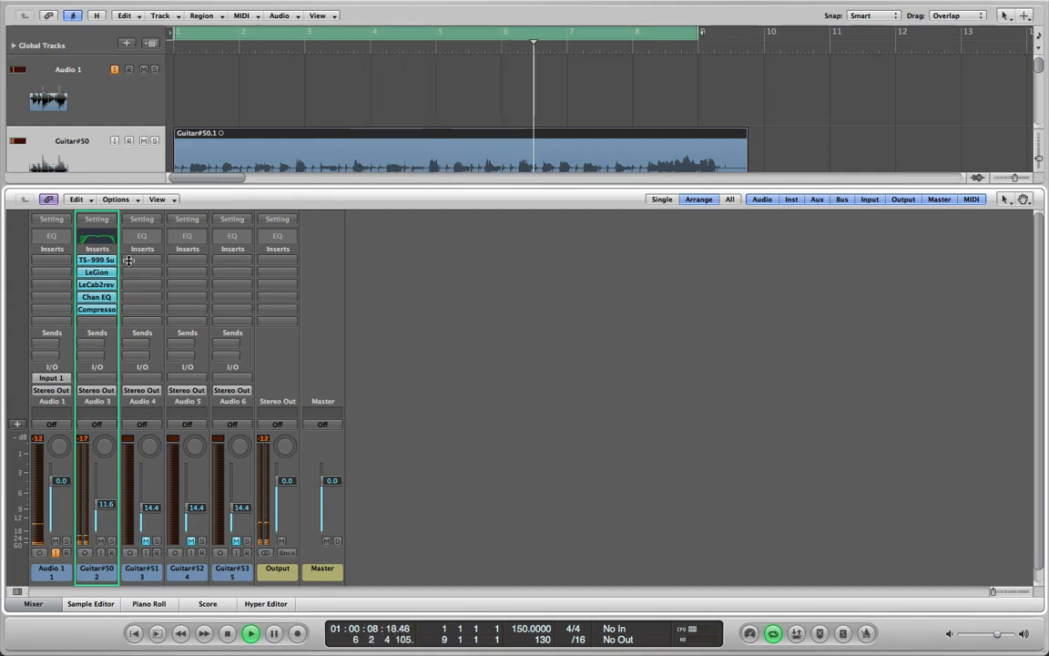
Copy the TS-999, LeGion, LeCab2, Channel EQ and Compressor inserts from Guitar#50 to Guitar#51, Guitar#52 and Guitar#53
left_click_drag(107, 262, 233, 261)
left_click_drag(96, 273, 233, 273)
left_click_drag(143, 287, 234, 286)
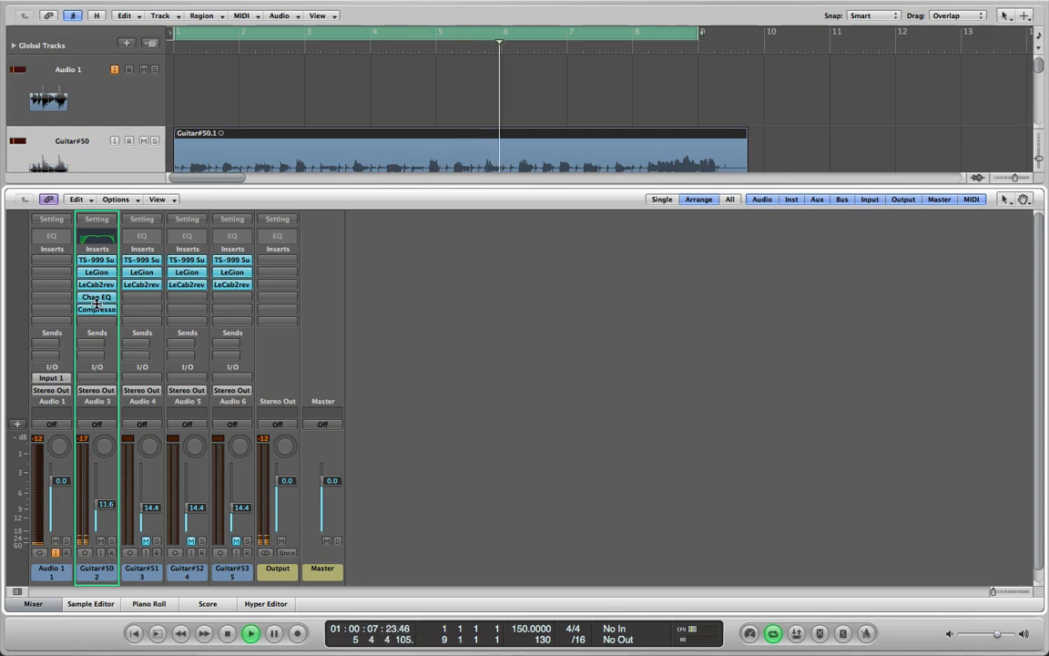
left_click_drag(96, 297, 227, 298)
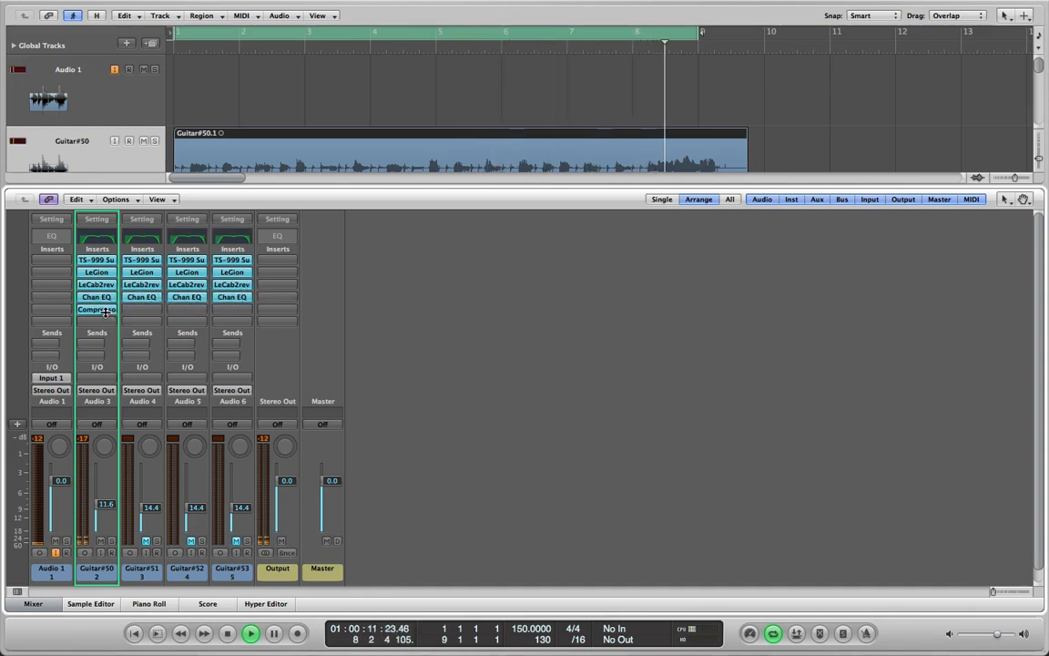
left_click_drag(96, 310, 227, 319)
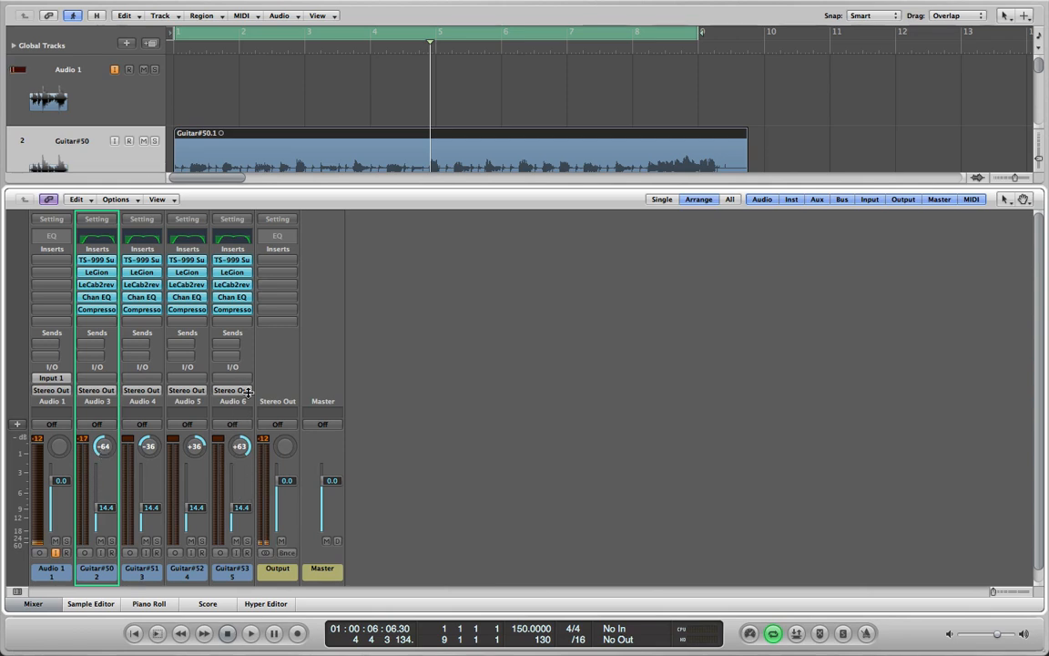
Boost the 200 Hz band by 1 dB in the Guitar#51 Channel EQ and close the plug-in window
left_click(141, 240)
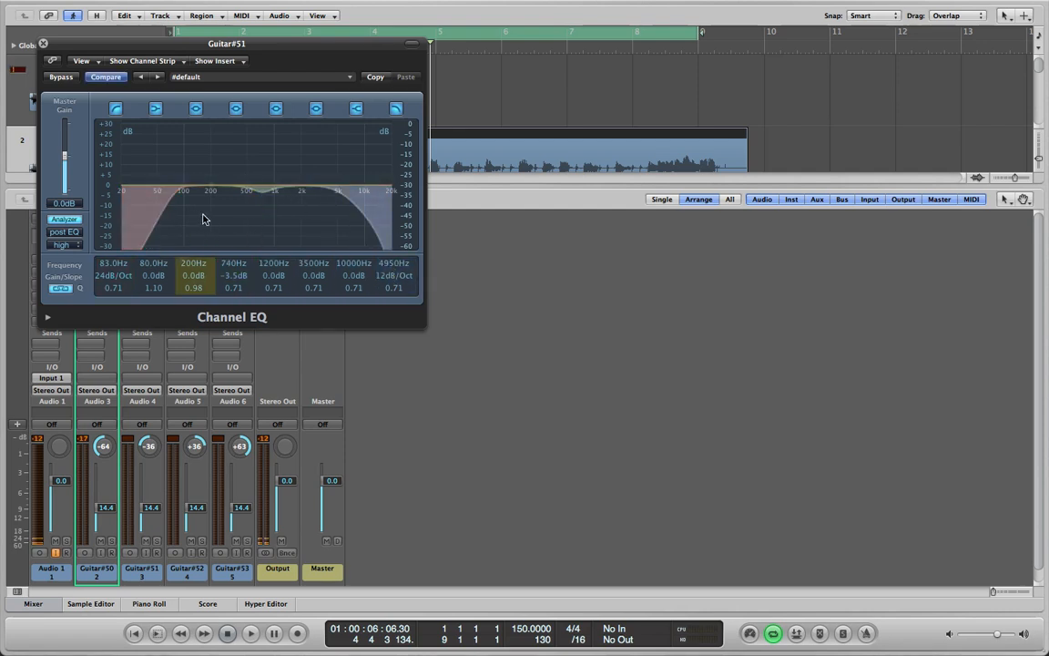
left_click_drag(207, 188, 208, 185)
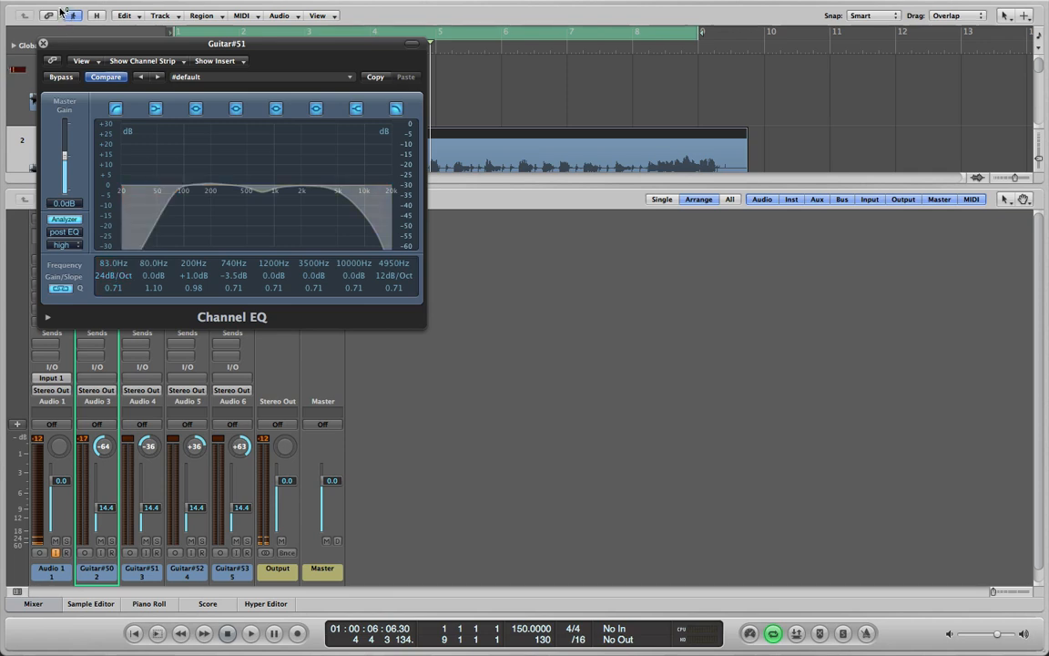
left_click(43, 43)
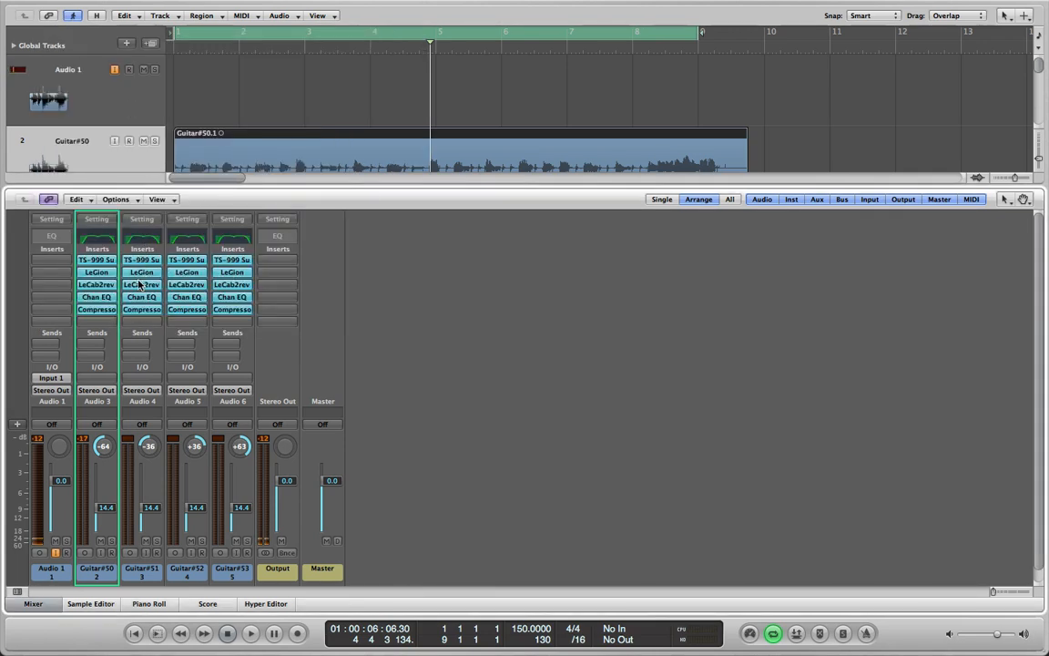
Try copying the Channel EQ from Guitar#51 to the Audio 1 channel, and remove the copy
left_click_drag(148, 298, 55, 298)
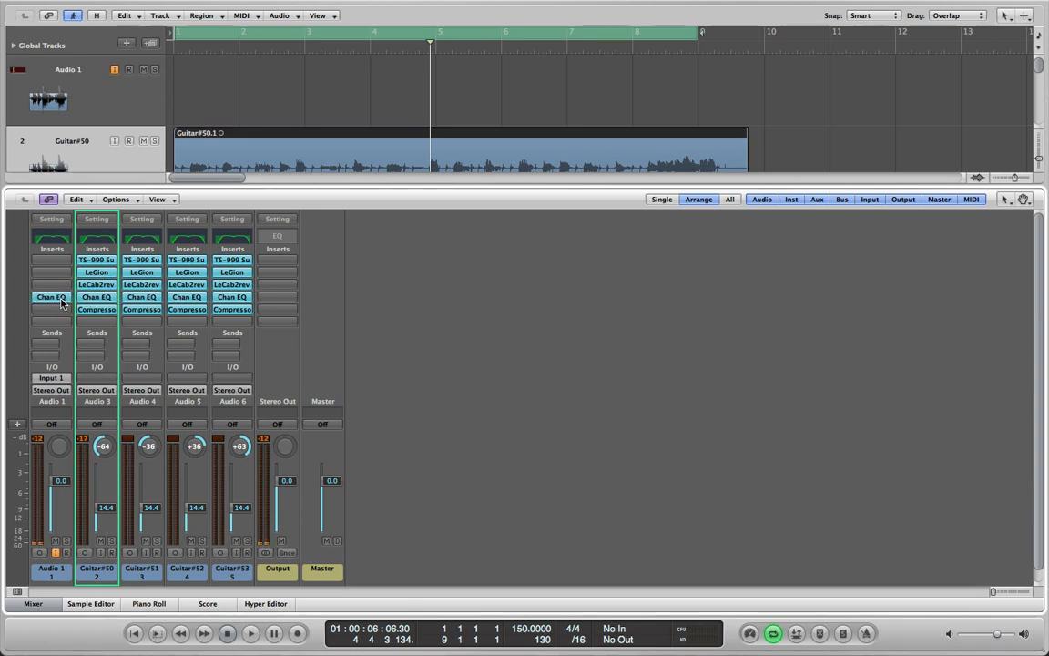
left_click(64, 298)
left_click(50, 313)
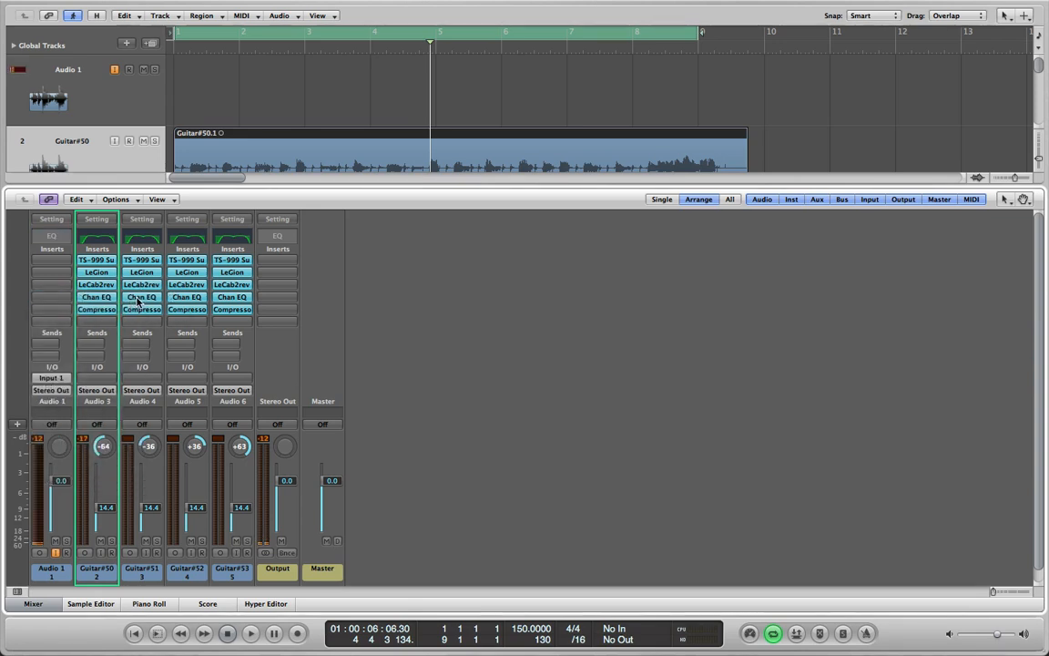
Try moving the Channel EQ from Guitar#50 to Audio 1, and return it to its Guitar#50 insert slot
mouse_move(139, 300)
left_mouse_down()
mouse_move(50, 297)
mouse_move(132, 300)
left_mouse_up()
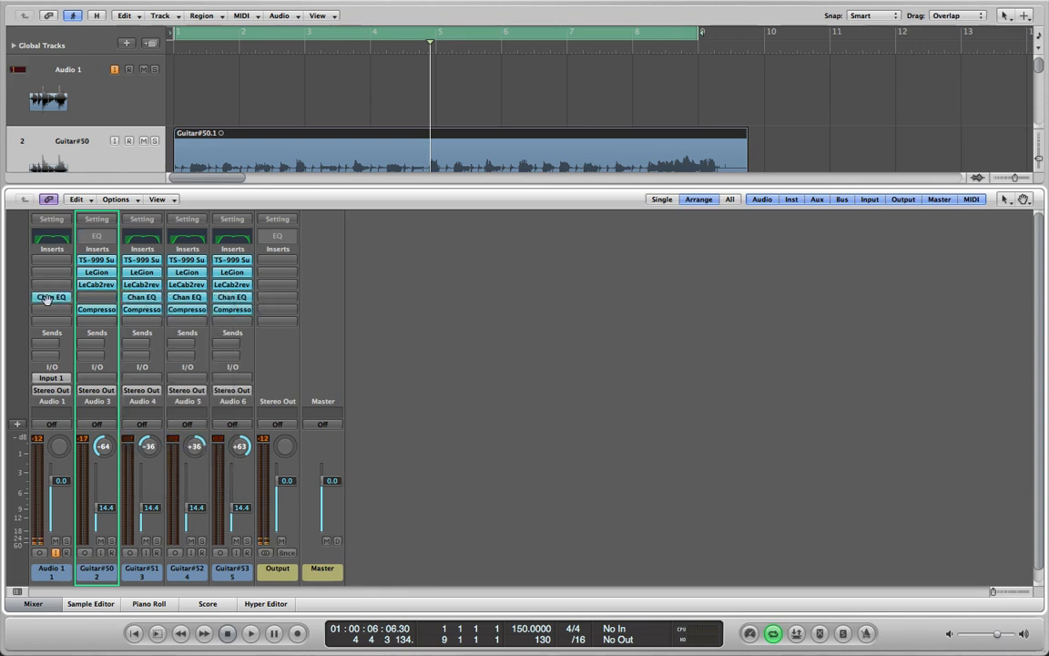
left_click_drag(46, 299, 97, 297)
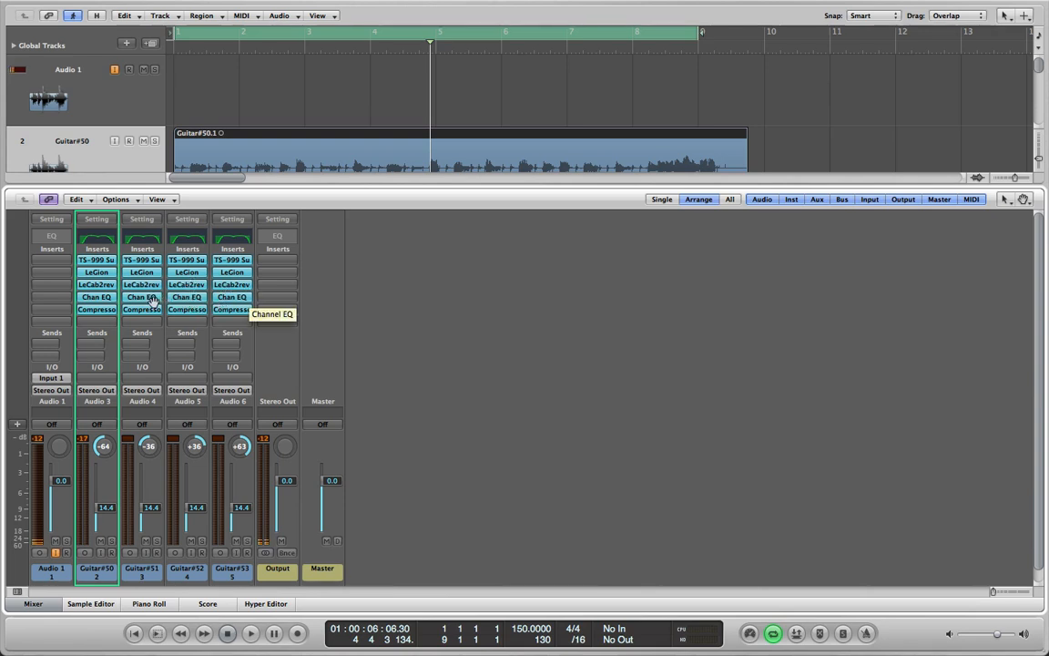
Try copying the Channel EQ from Guitar#51 into an extra insert slot on Guitar#53, and remove the copy
left_click_drag(153, 302, 239, 310)
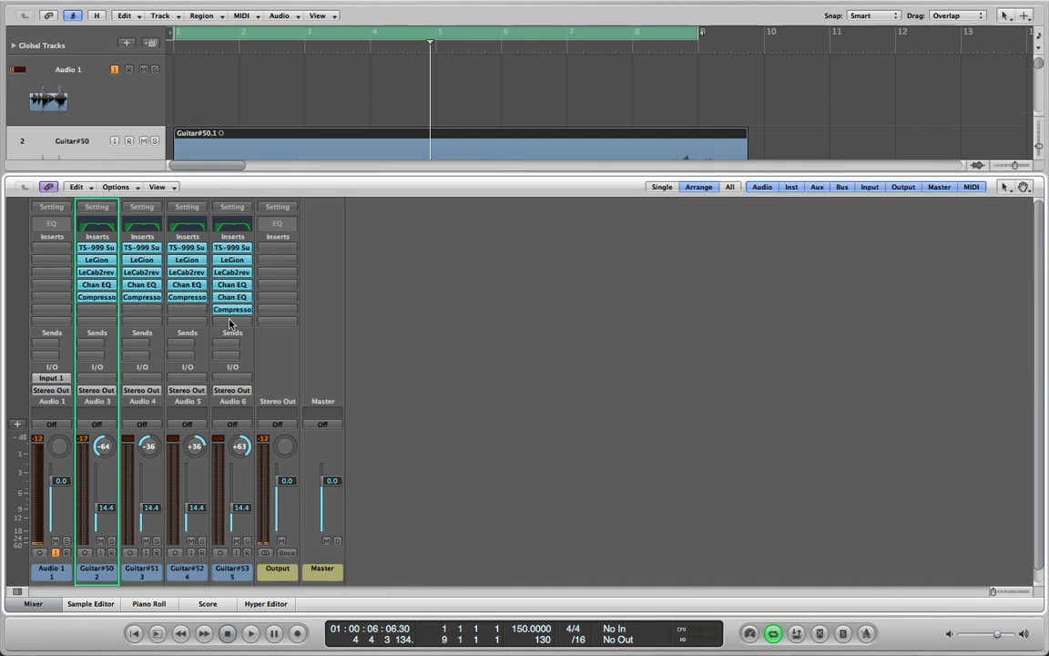
left_click(237, 298)
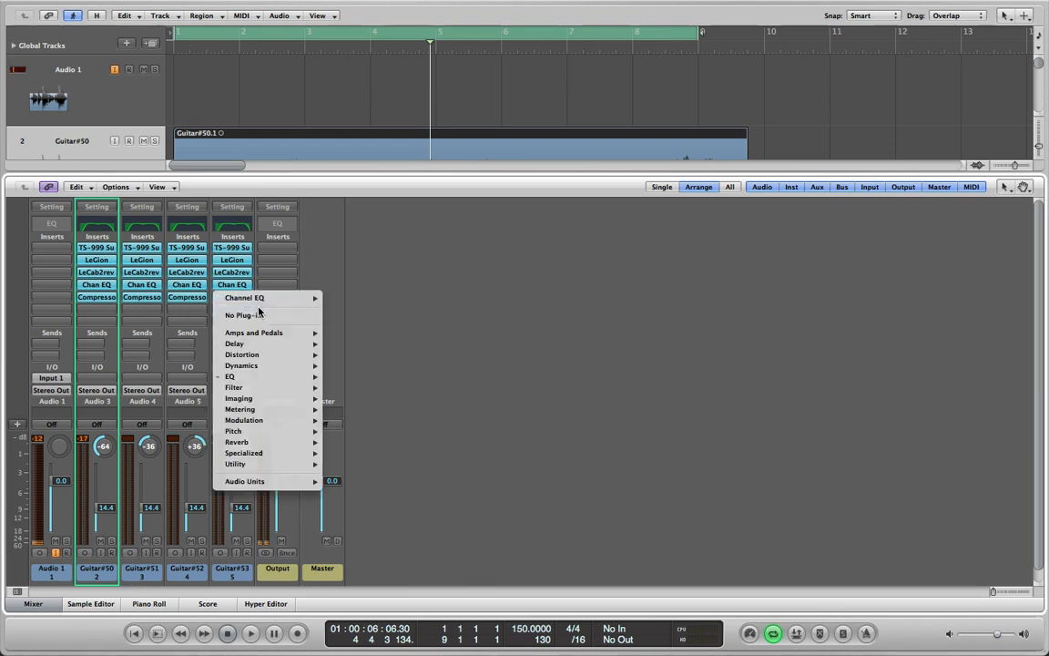
left_click(260, 316)
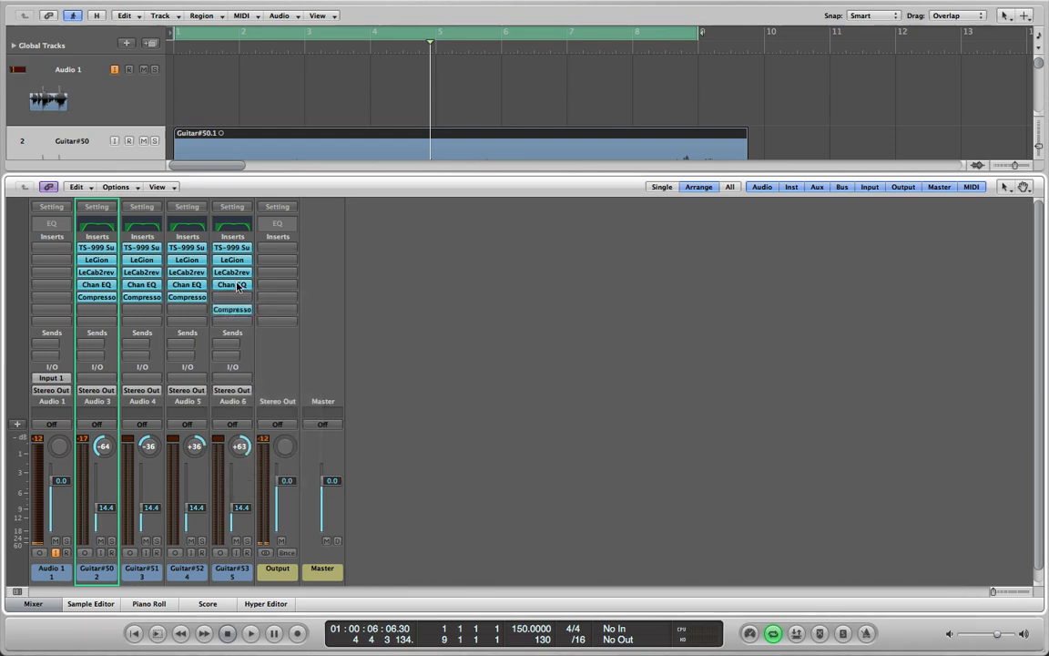
Replace the Channel EQ insert on Guitar#53 with a copy of the Channel EQ from Guitar#50
left_click(242, 285)
left_click(243, 302)
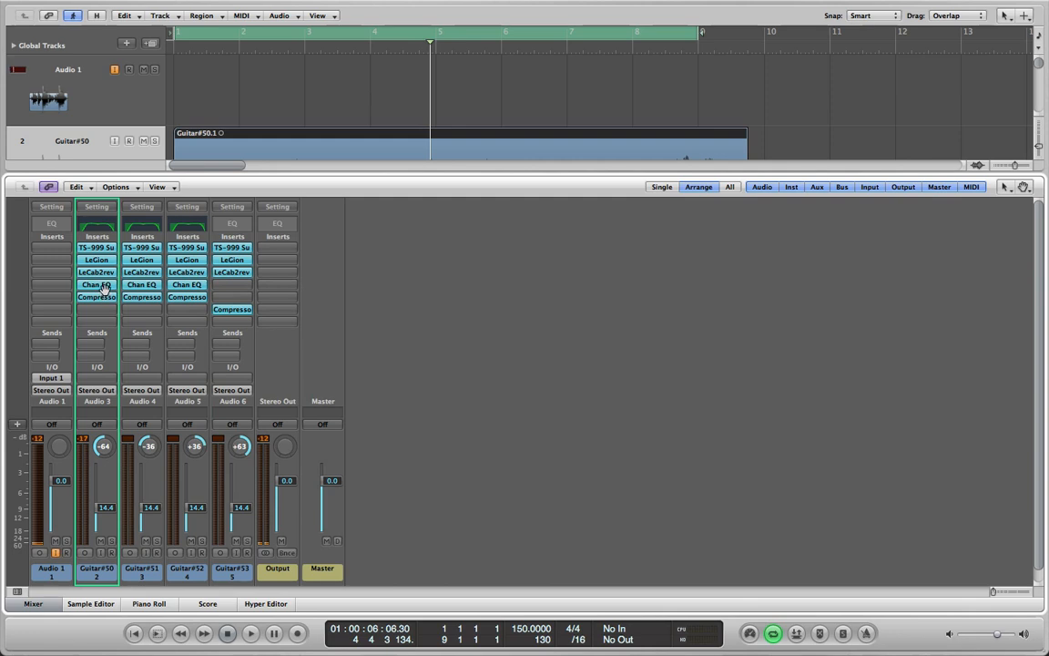
left_click_drag(103, 287, 234, 303)
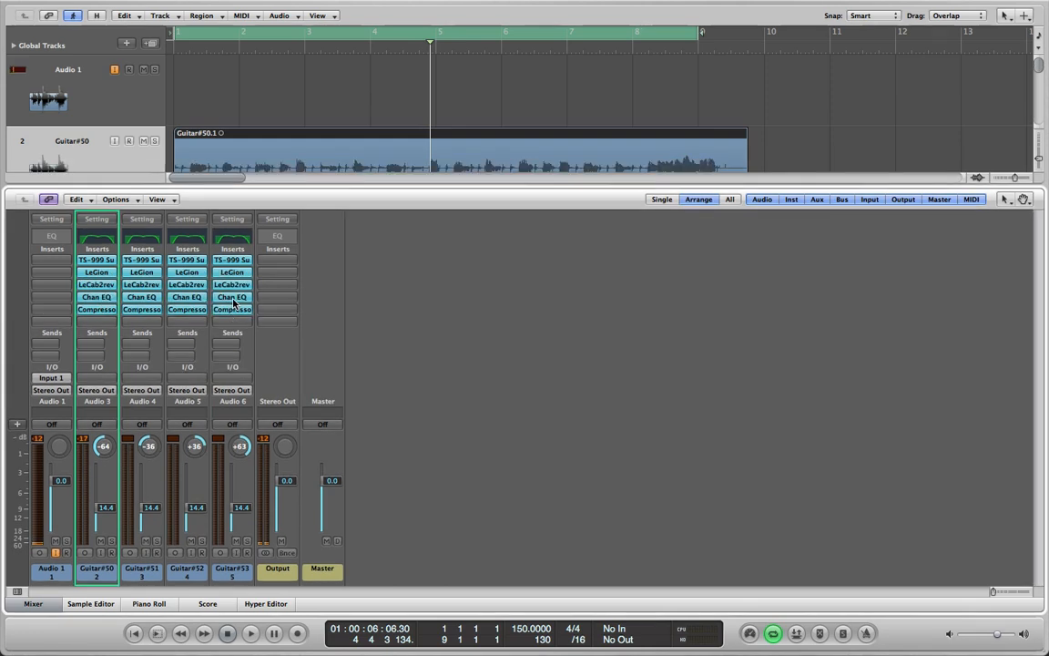
Review the Channel EQ settings of Guitar#53, Guitar#52 and Guitar#51, closing each plug-in window
left_click(234, 236)
left_click_drag(314, 44, 597, 57)
left_click(321, 55)
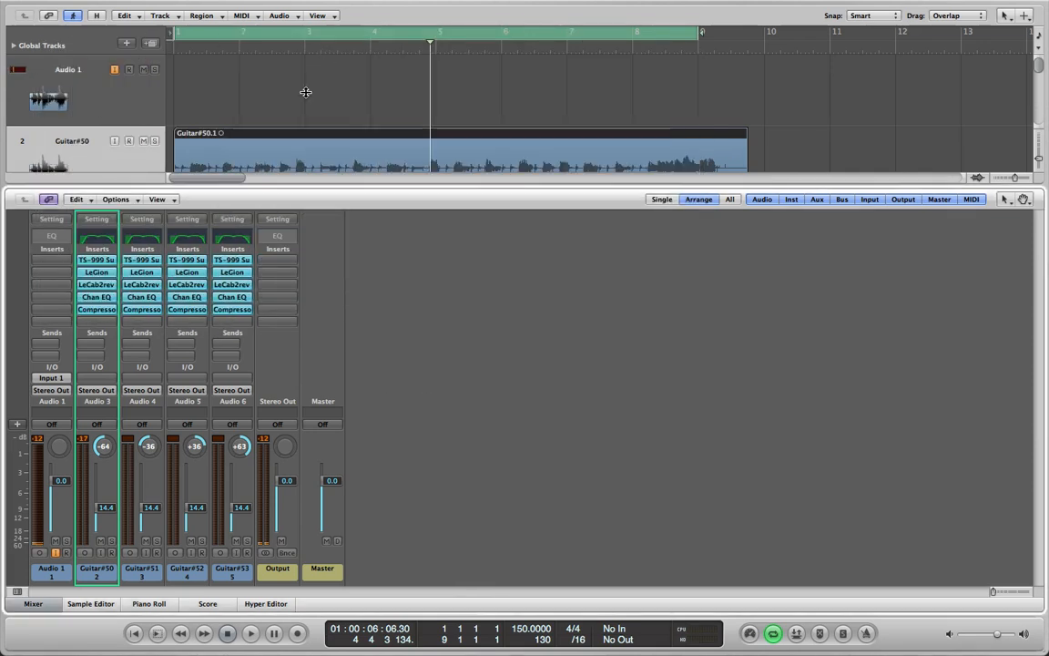
left_click(188, 238)
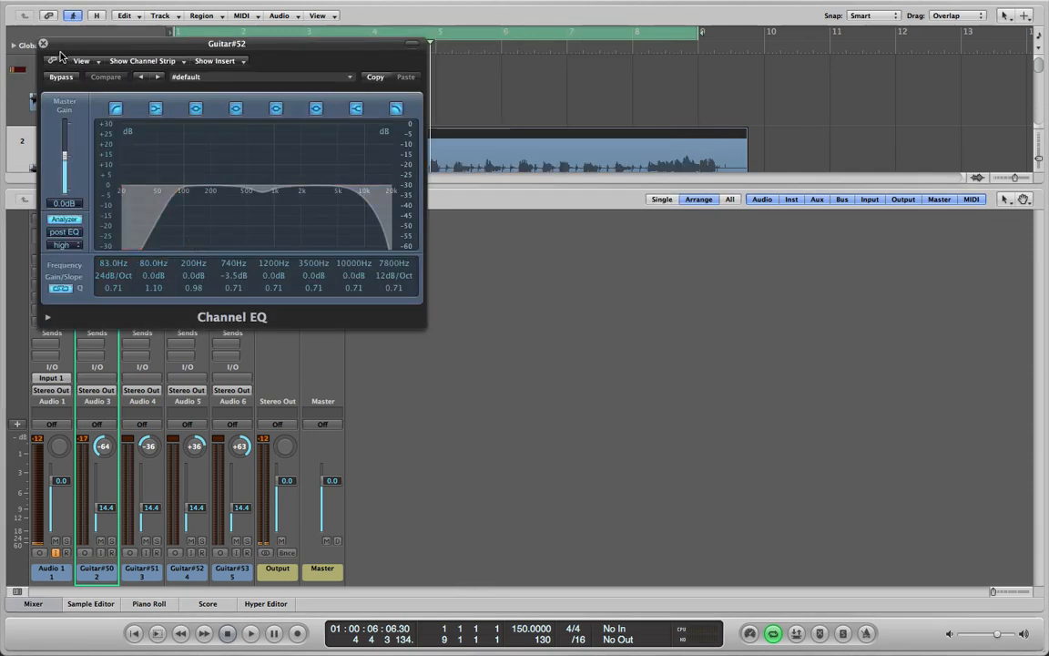
left_click(41, 43)
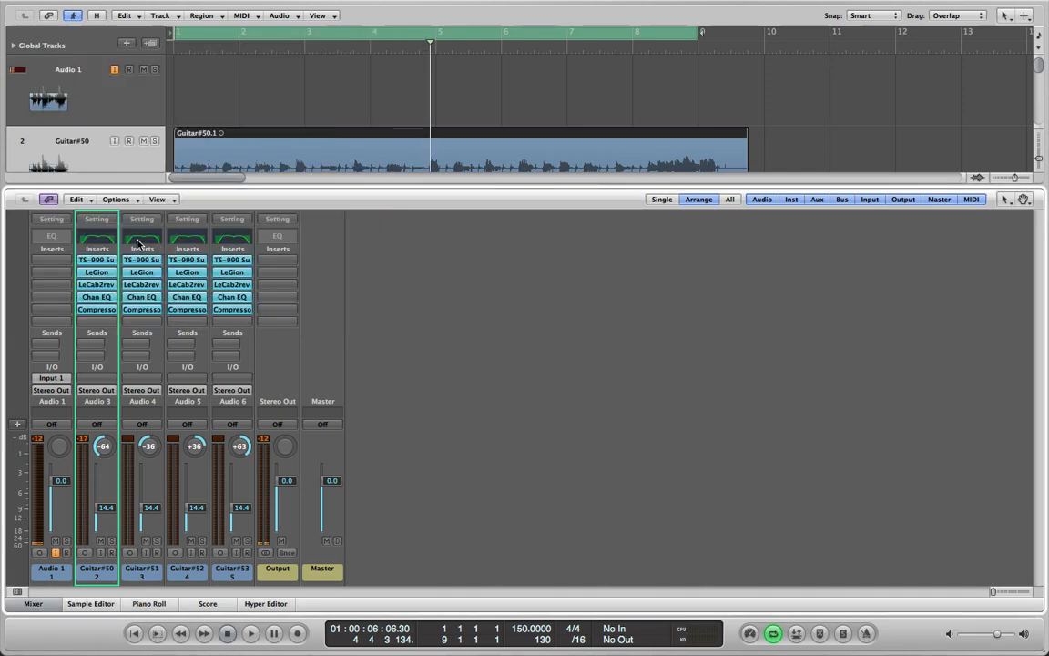
left_click(138, 239)
left_click(40, 43)
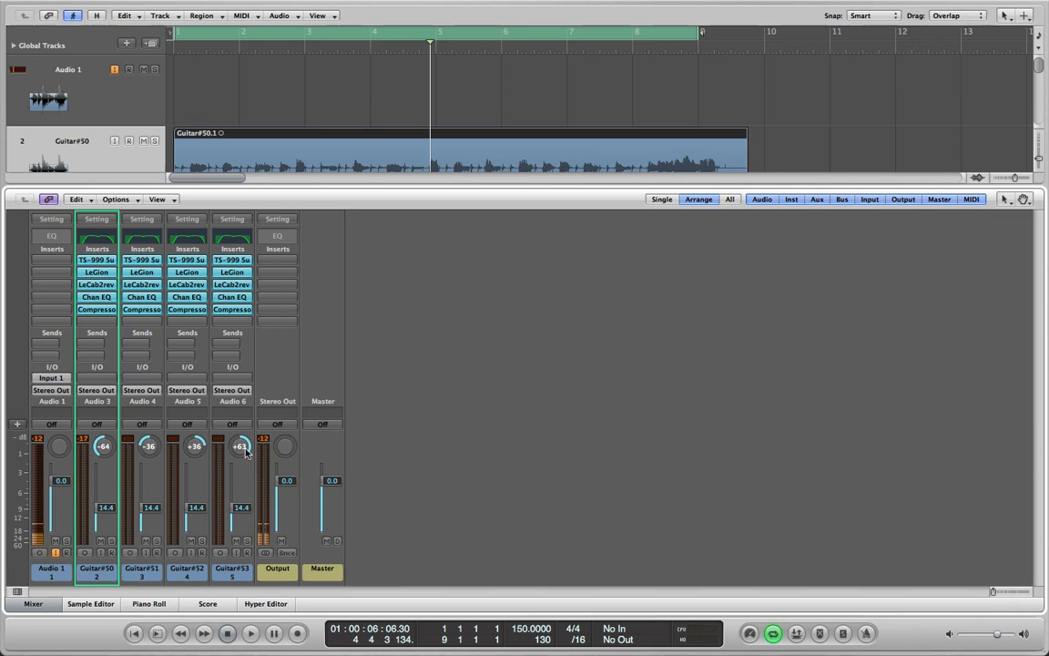
During playback, select the Guitar#50 to Guitar#53 channel strips and set their faders together to -7.2 dB
key("space")
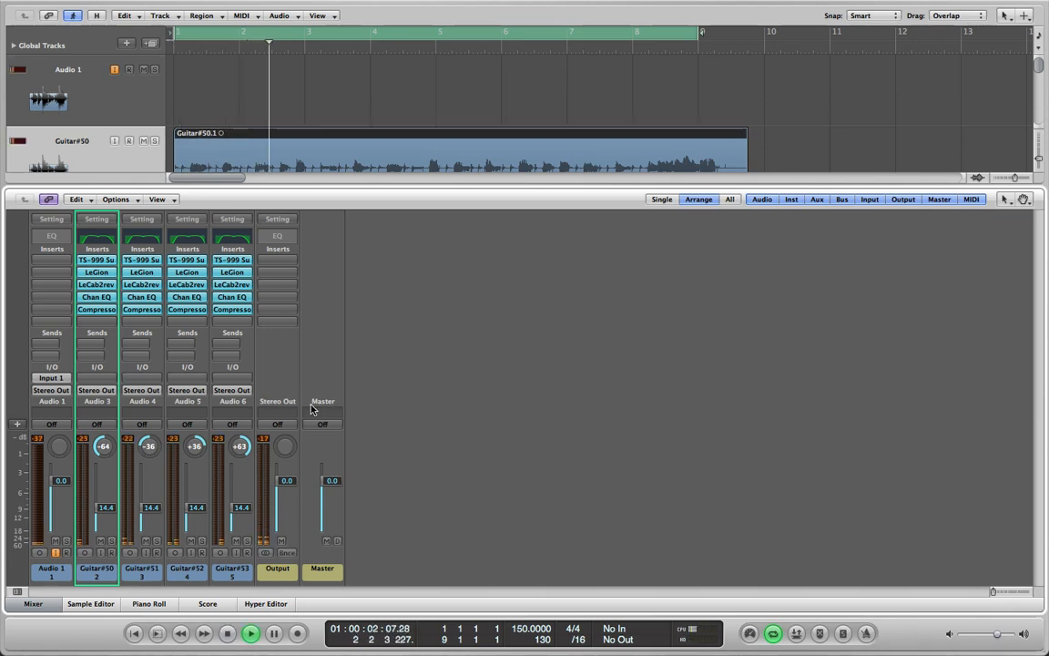
left_click(108, 407)
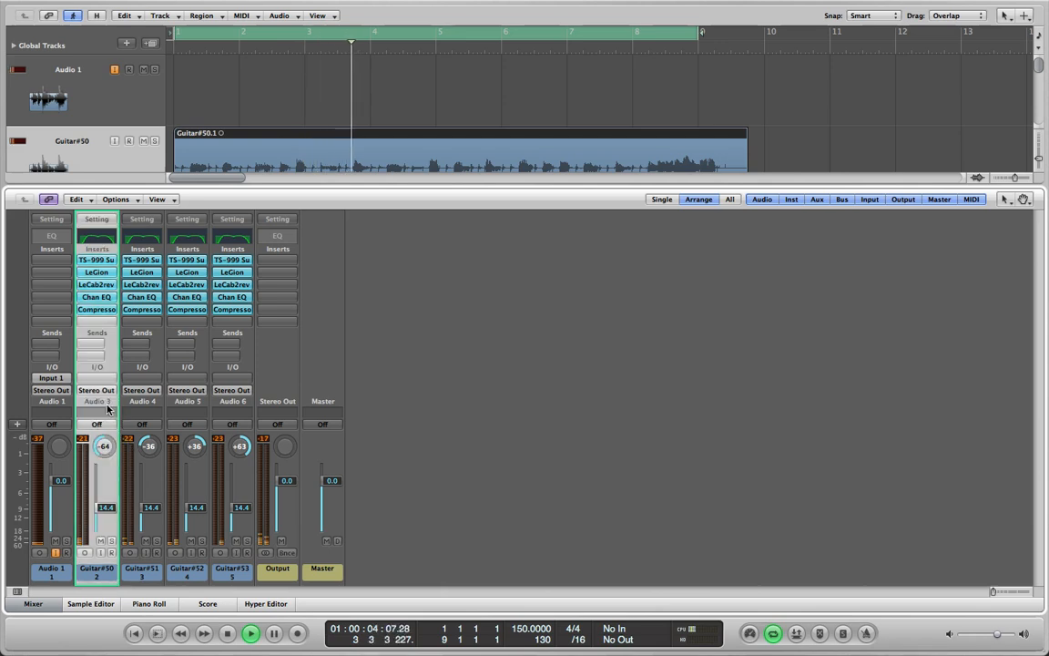
left_click(241, 406, "shift")
left_click(198, 407, "shift")
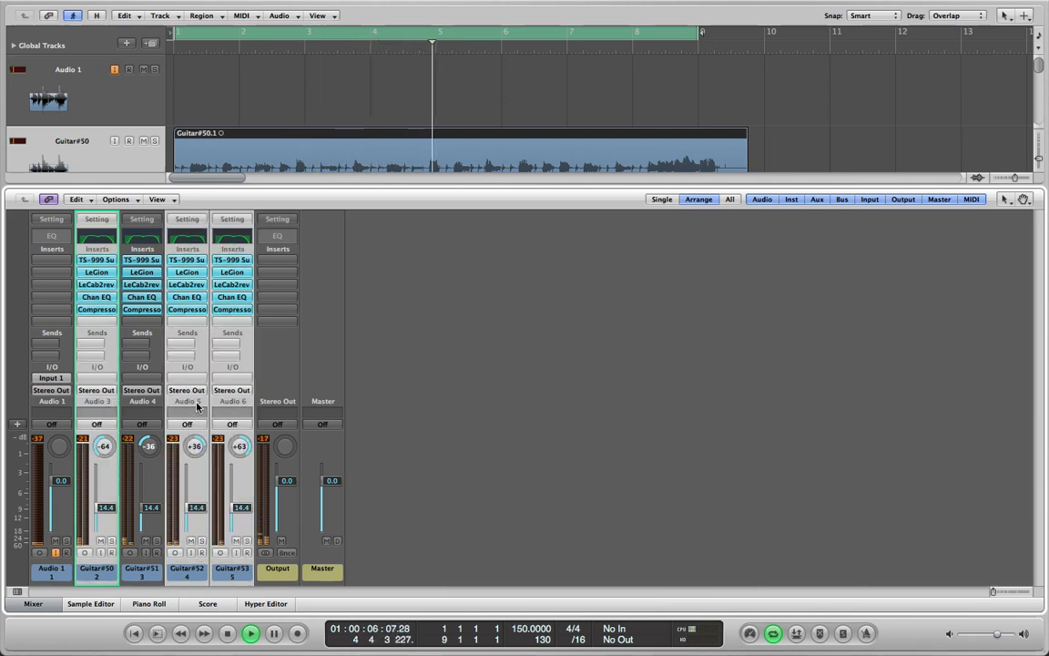
left_click(154, 406, "shift")
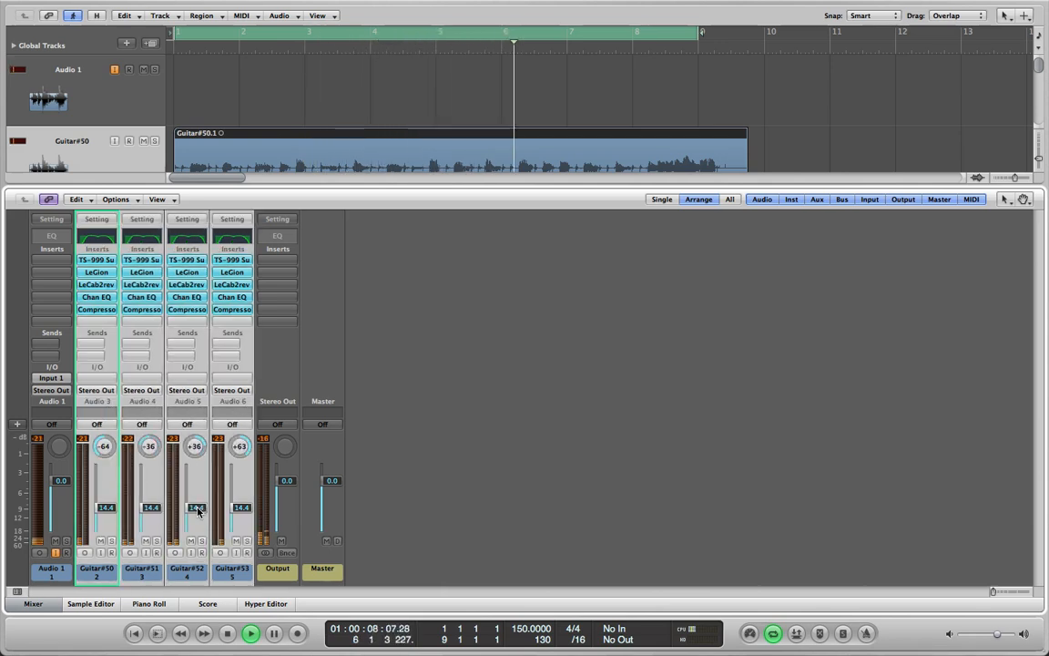
left_click_drag(199, 507, 202, 470)
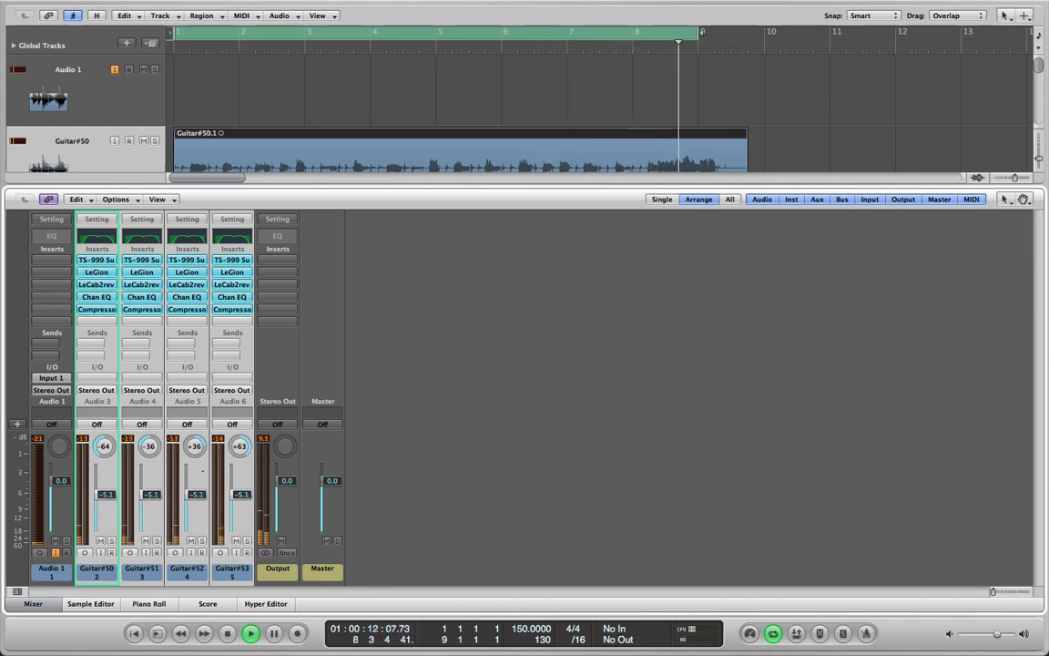
left_click_drag(202, 471, 203, 481)
key("space")
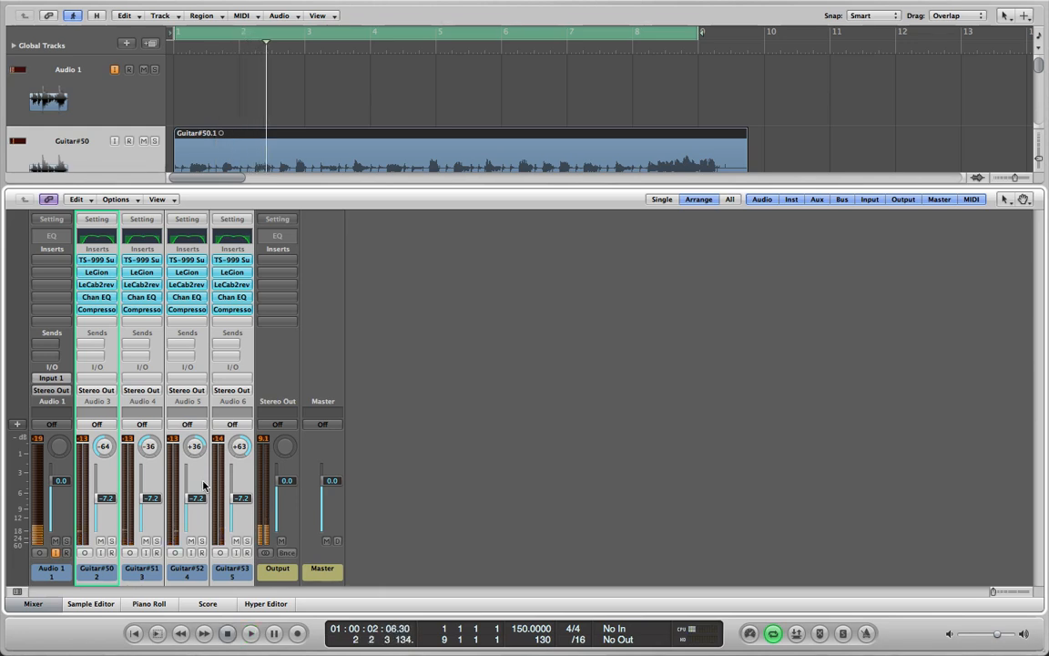
Hide the mixer and examine the alignment of the four guitar regions' waveforms from the start of the arrangement
key("x")
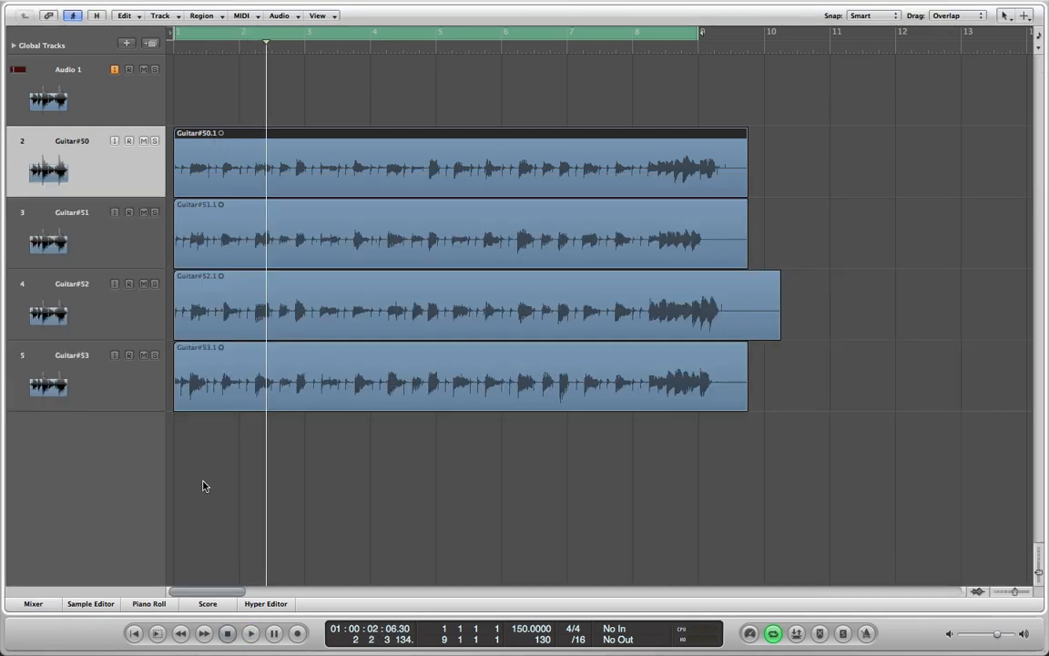
key("ctrl+Right")
key("ctrl+Right")
key("ctrl+Right")
key("ctrl+Right")
key("ctrl+Right")
key("ctrl+Right")
key("ctrl+Right")
key("ctrl+Right")
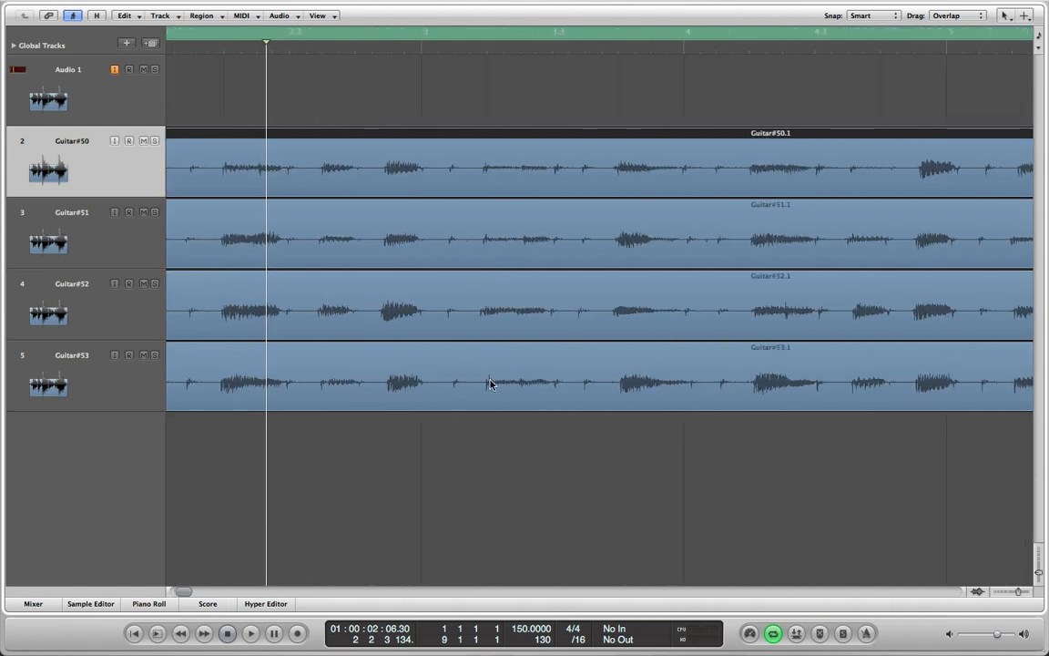
scroll(489, 383, "left", 5)
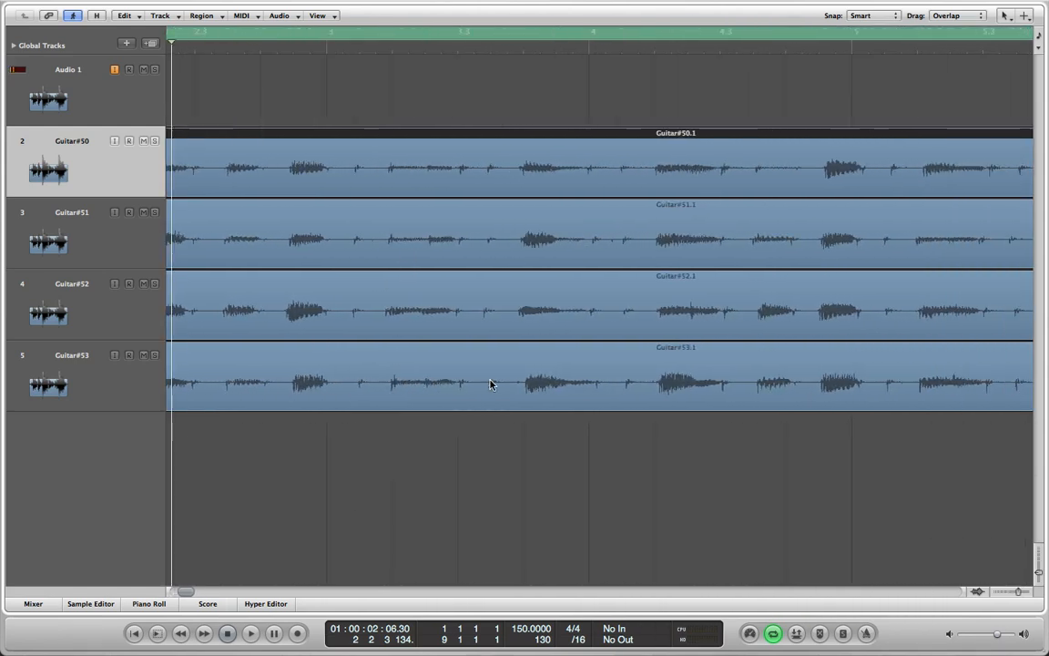
Show the mixer again, play back the four guitar tracks together, and reduce the channel selection to Guitar#50
left_click(35, 604)
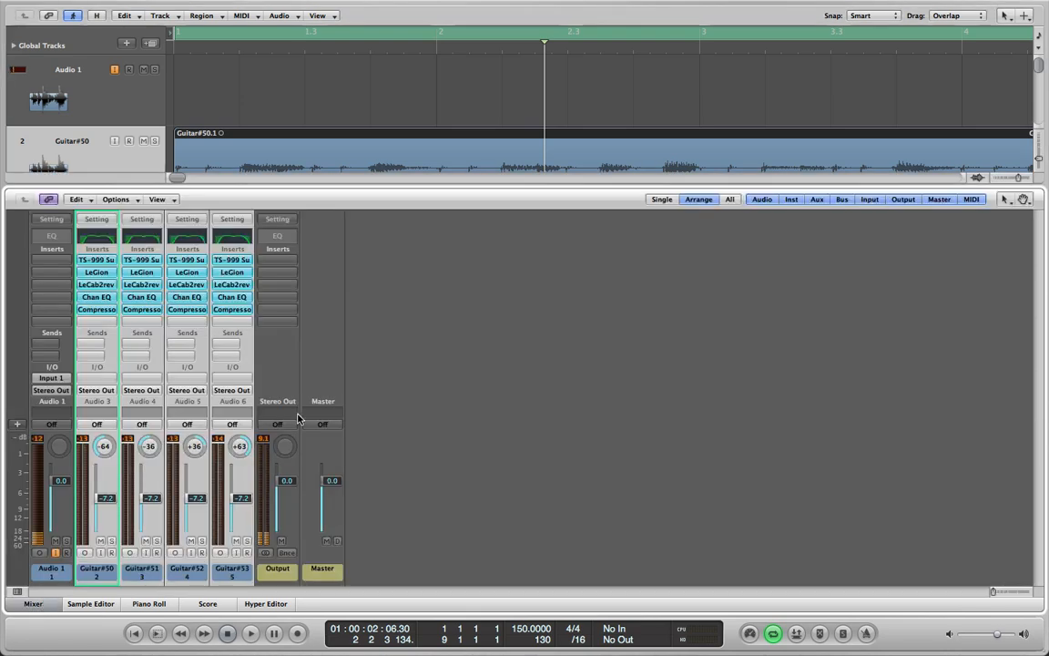
key("space")
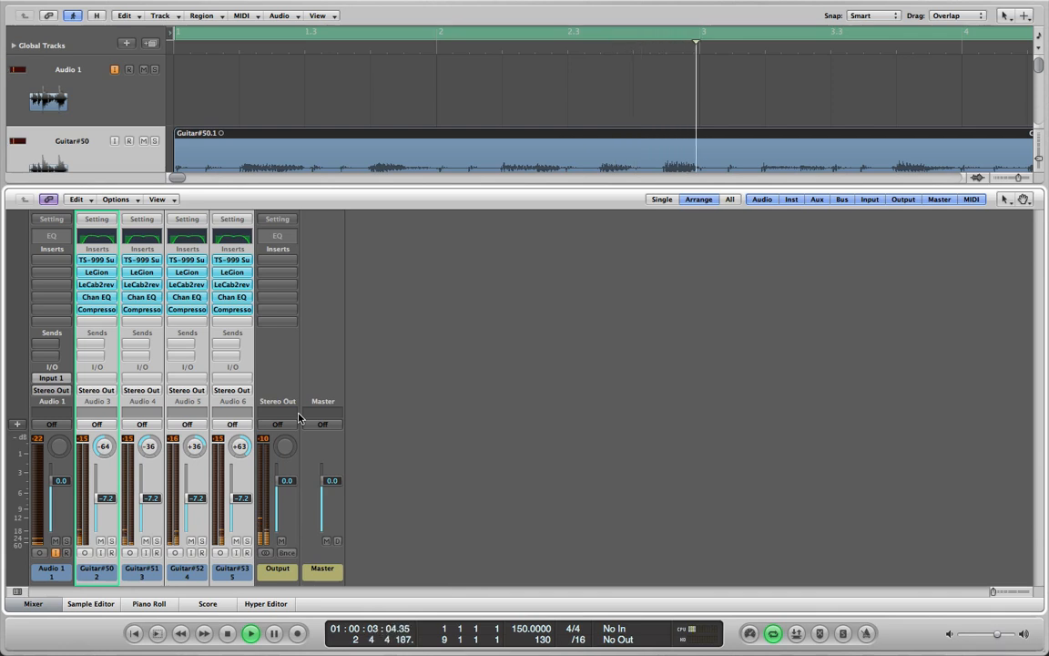
key("space")
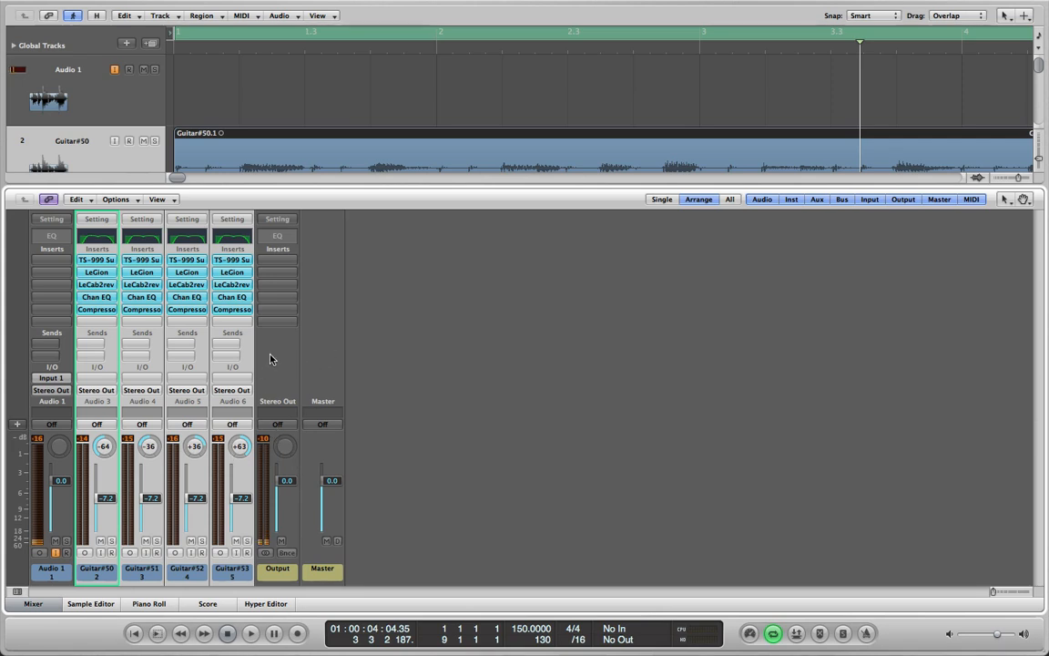
left_click(104, 398)
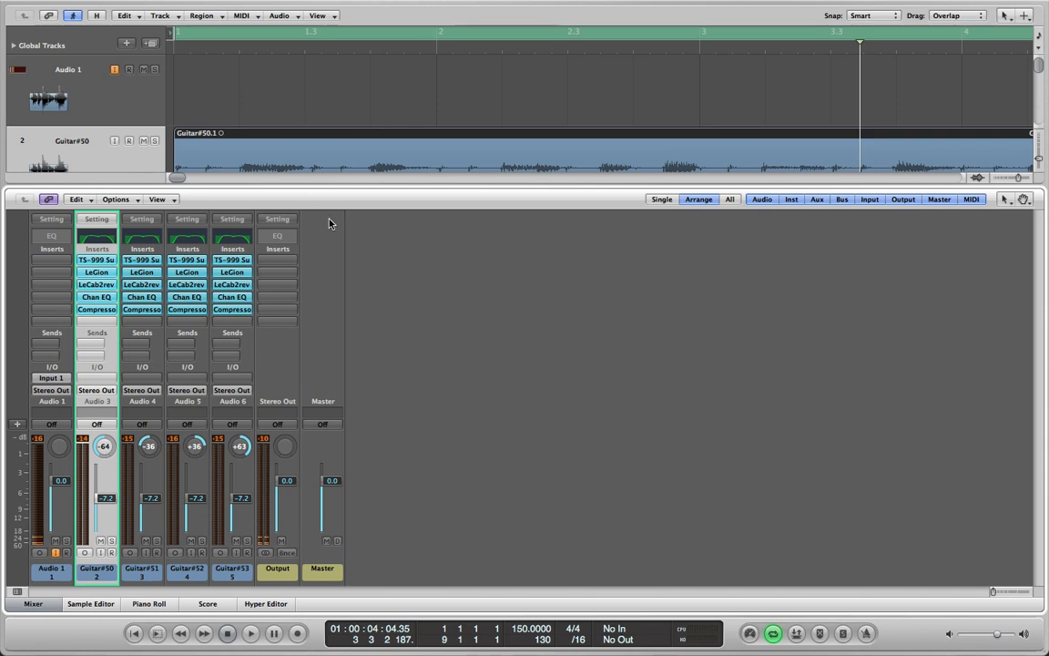
Switch to iTunes and play the song Road To Nowhere from the EP album
key("ctrl+Left")
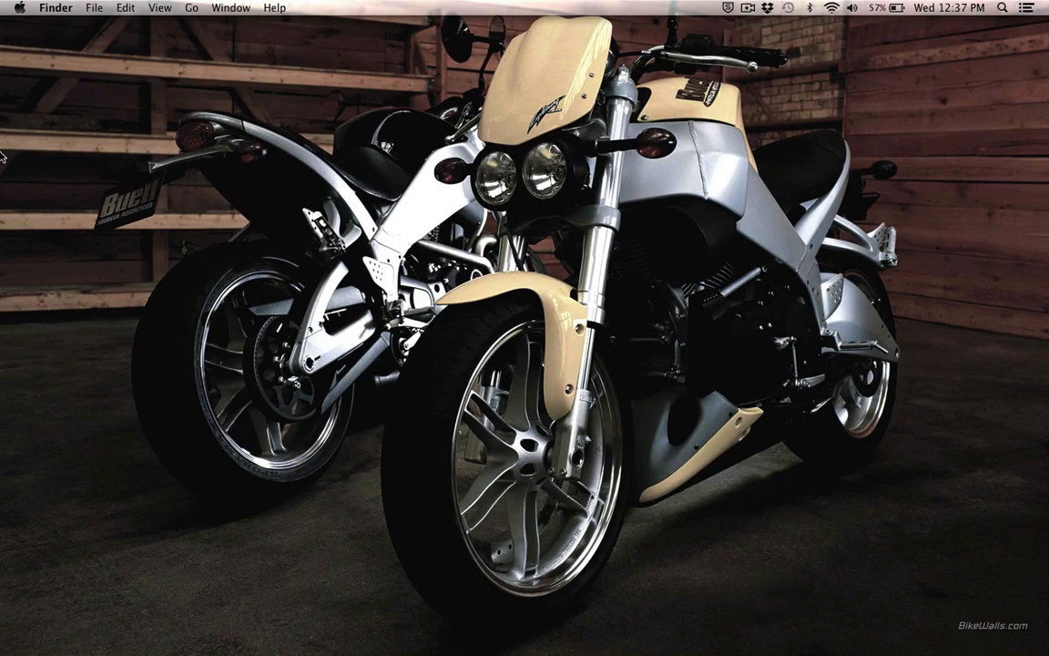
mouse_move(2, 256)
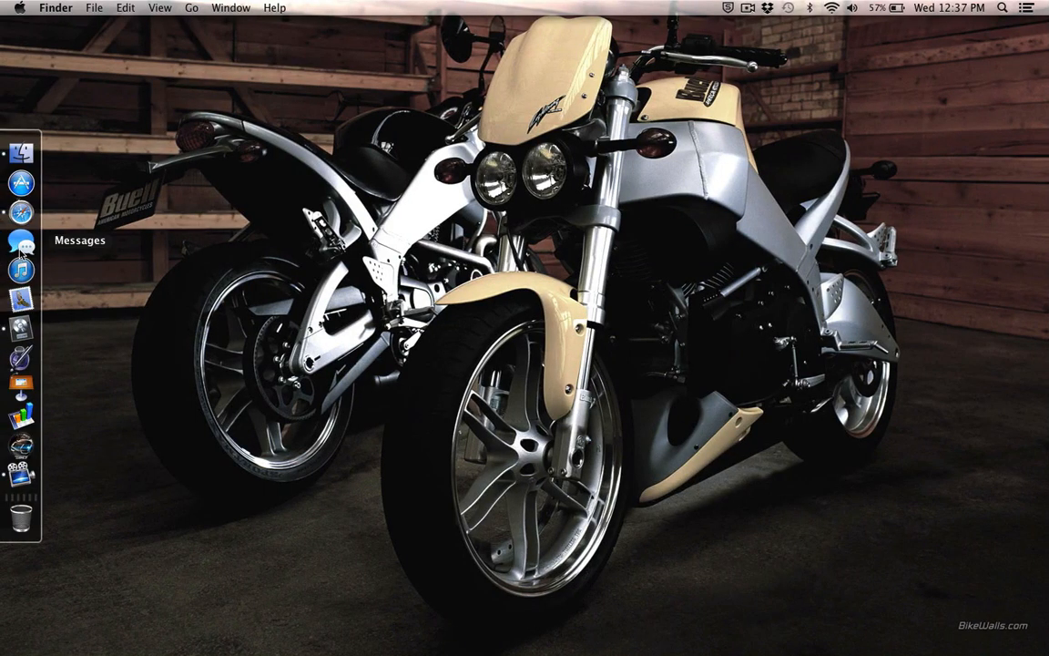
left_click(19, 270)
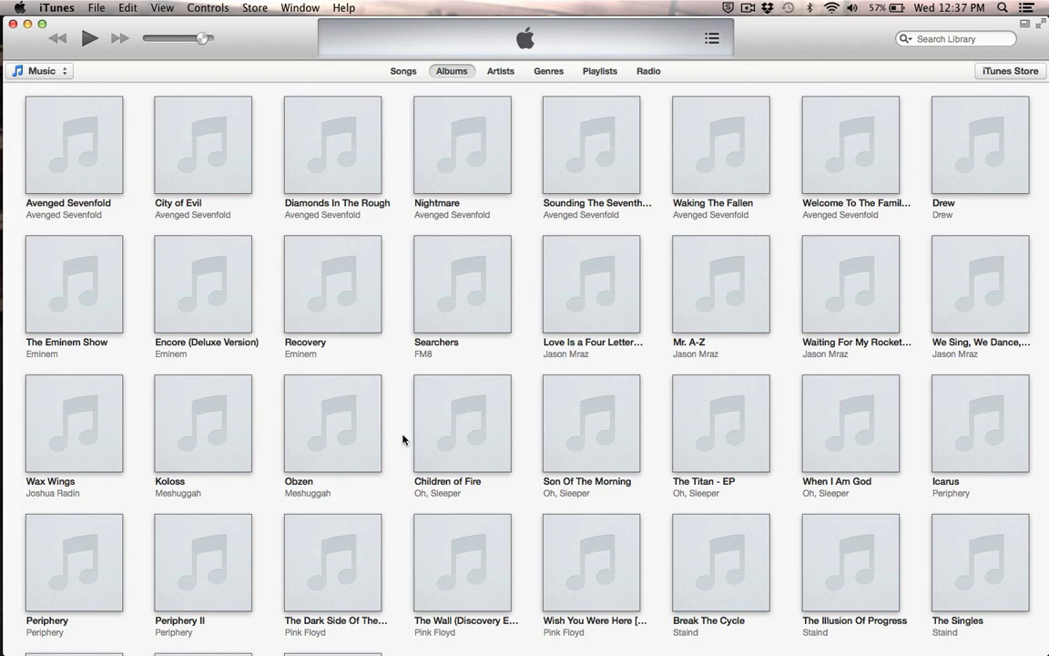
scroll(403, 439, "down", 3)
left_click(210, 587)
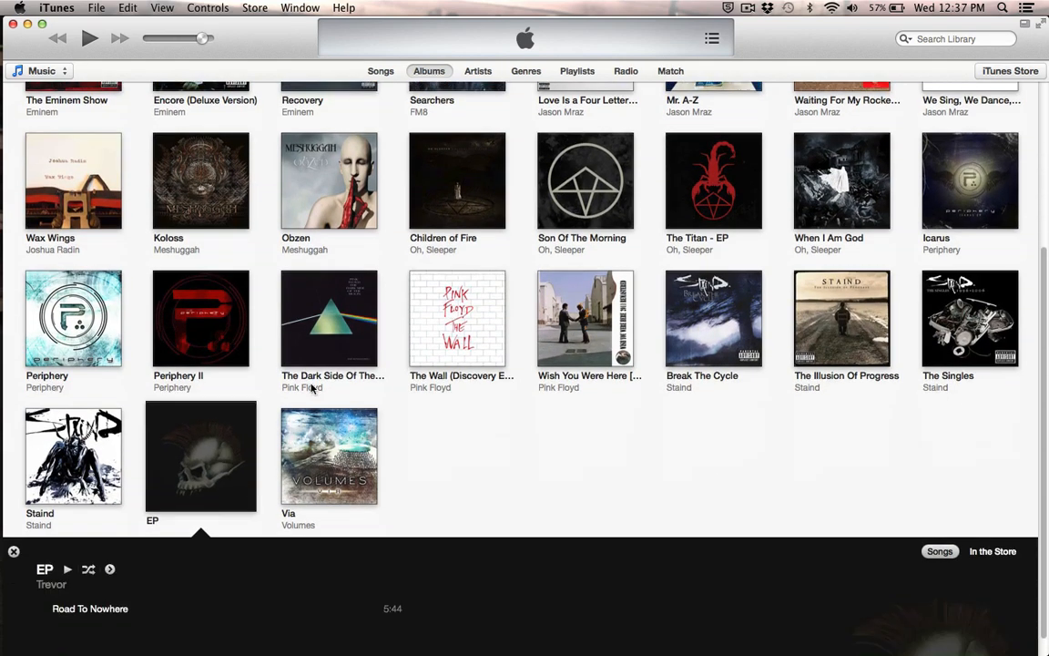
double_click(117, 489)
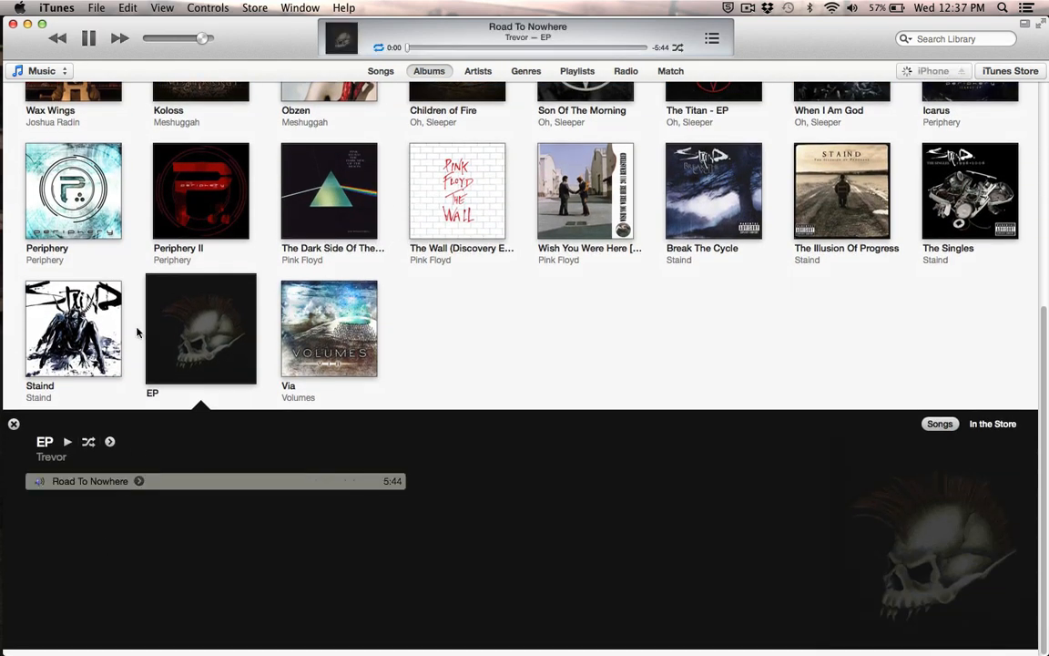
Audition Road To Nowhere from about 2:41 and a later passage at reduced volume, and switch back to Logic Pro
left_click_drag(200, 38, 168, 39)
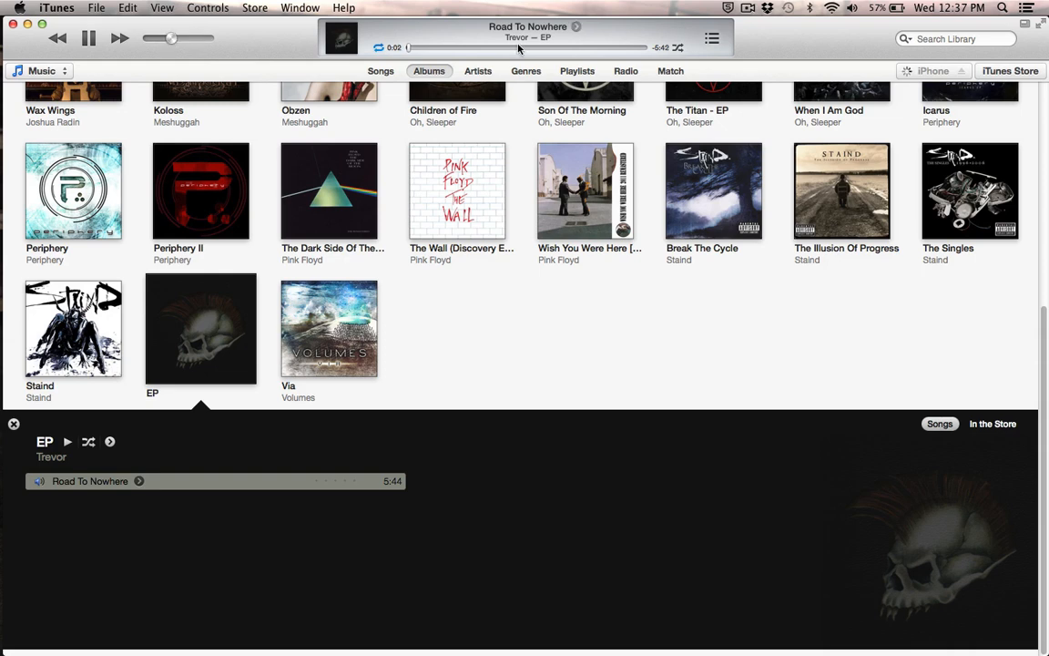
left_click_drag(468, 46, 526, 49)
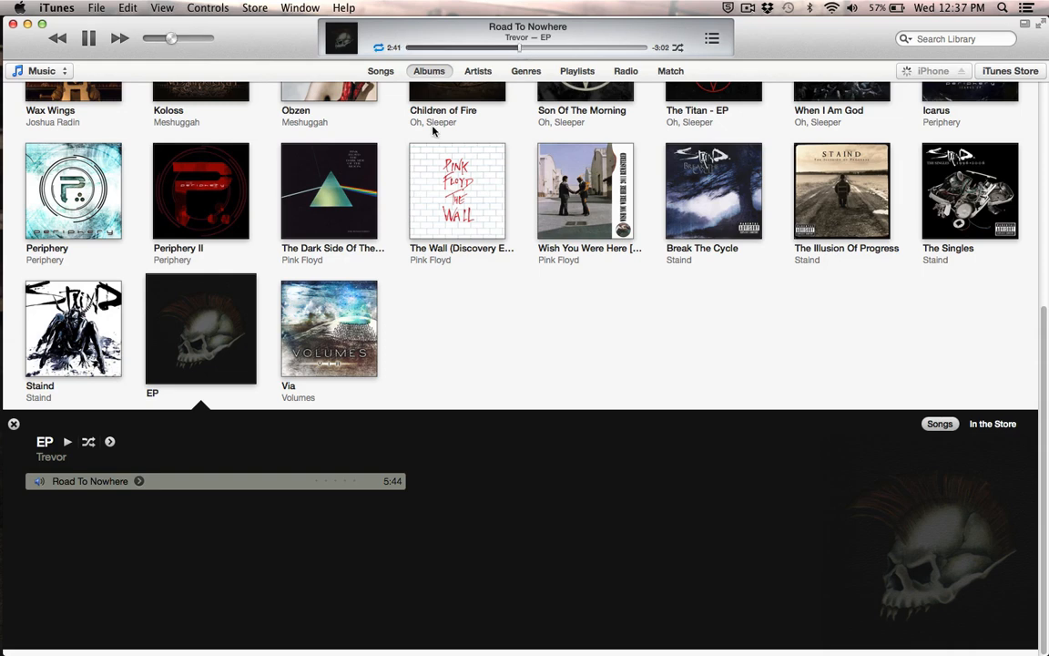
key("ctrl+Right")
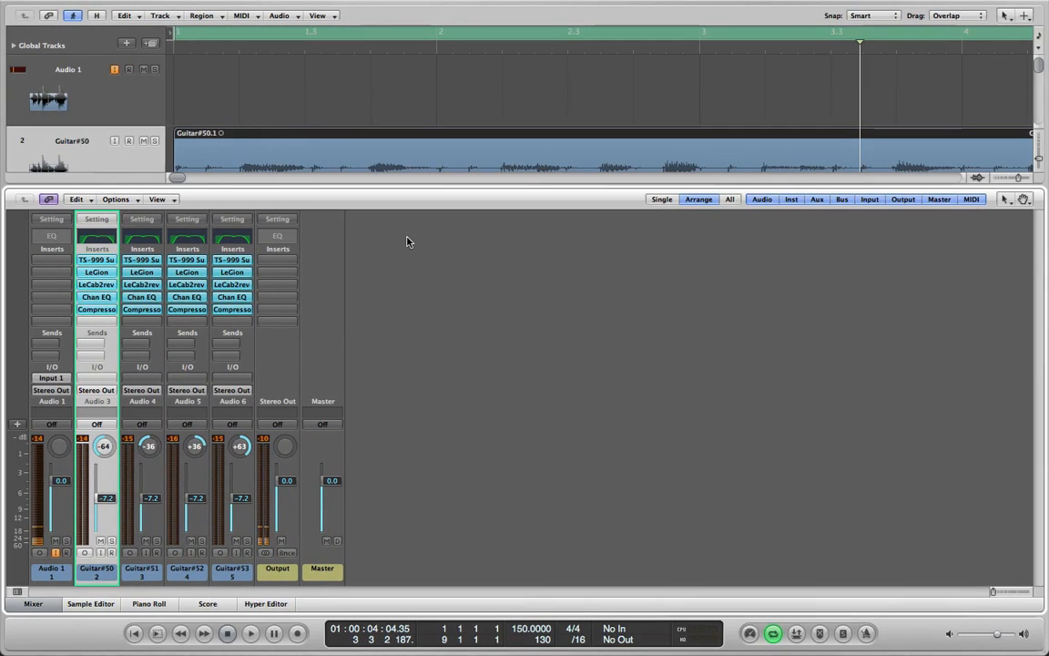
key("ctrl+Left")
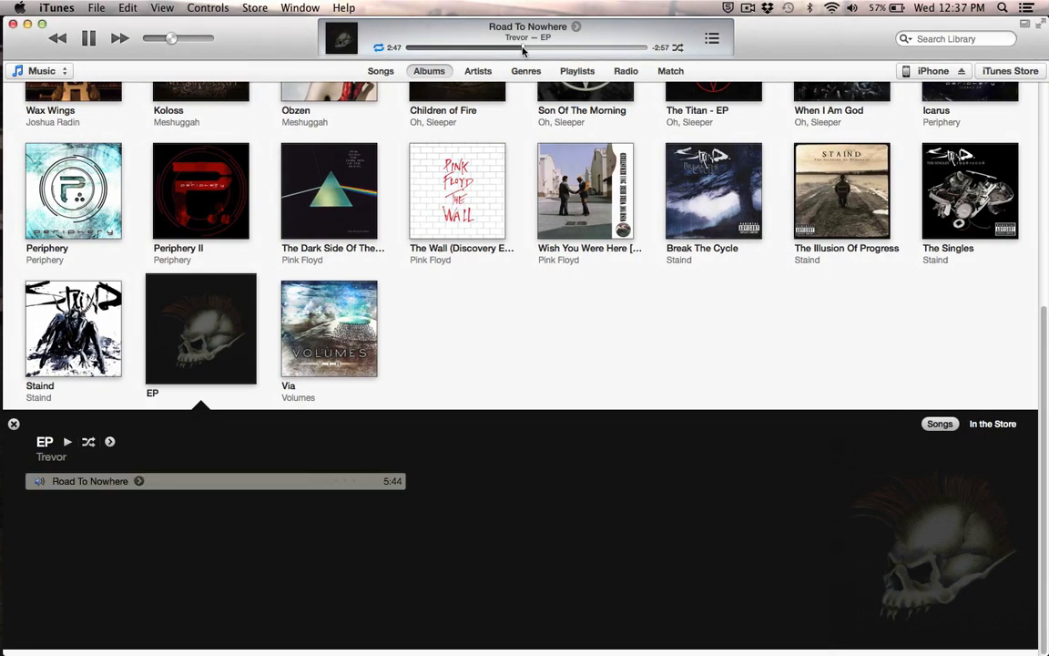
left_click_drag(169, 41, 183, 39)
left_click(545, 47)
key("ctrl+Right")
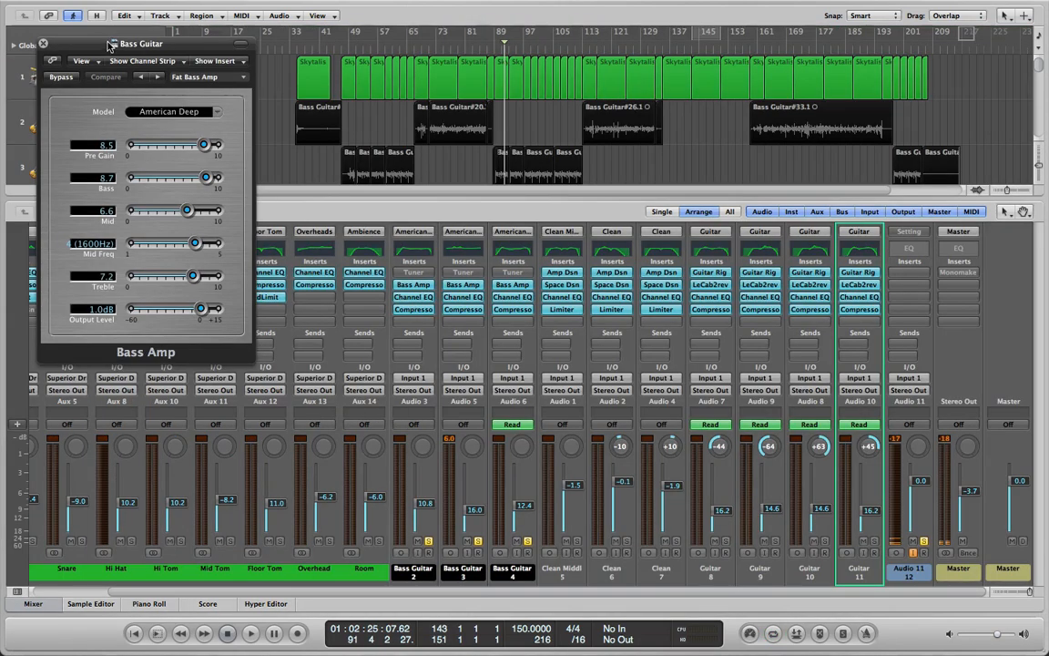
Review the Bass Amp settings on the Bass Guitar channel and close the plug-in window
left_click_drag(108, 41, 419, 148)
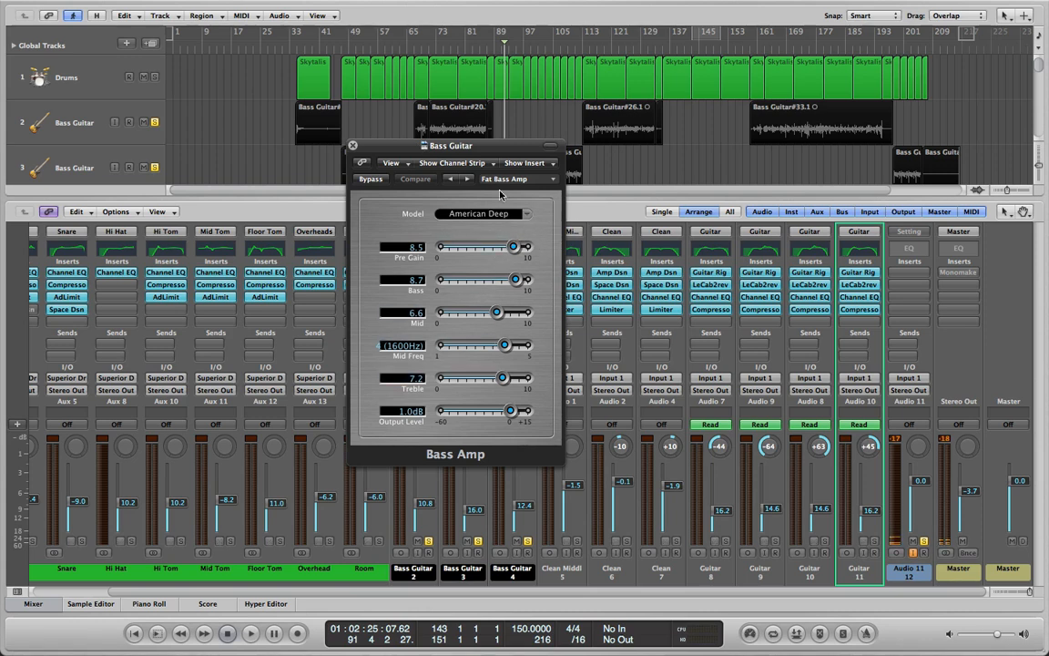
left_click(352, 147)
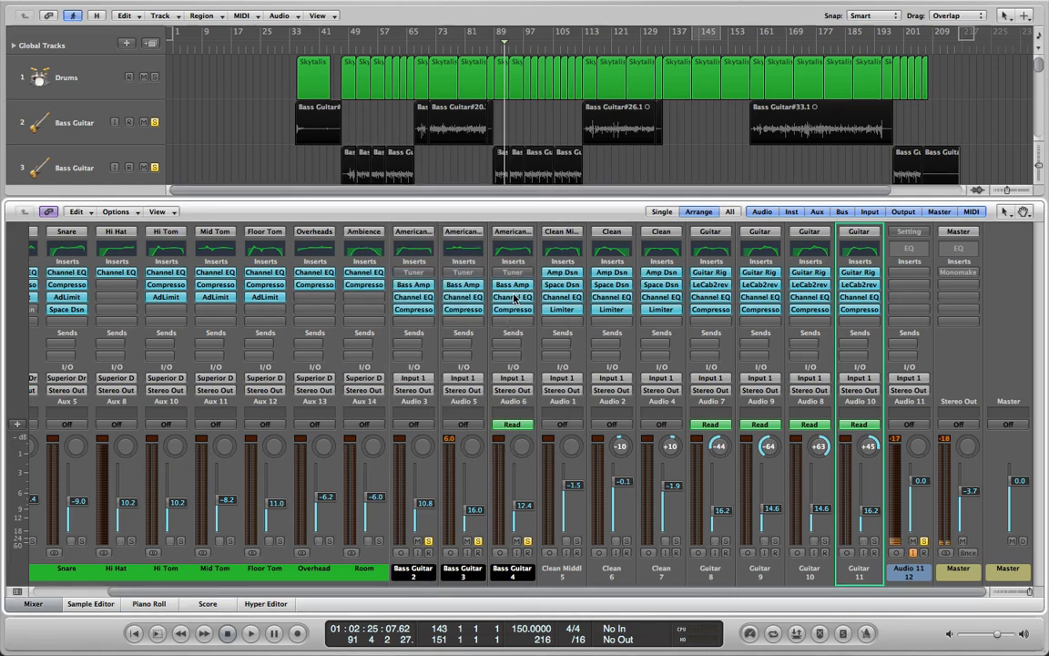